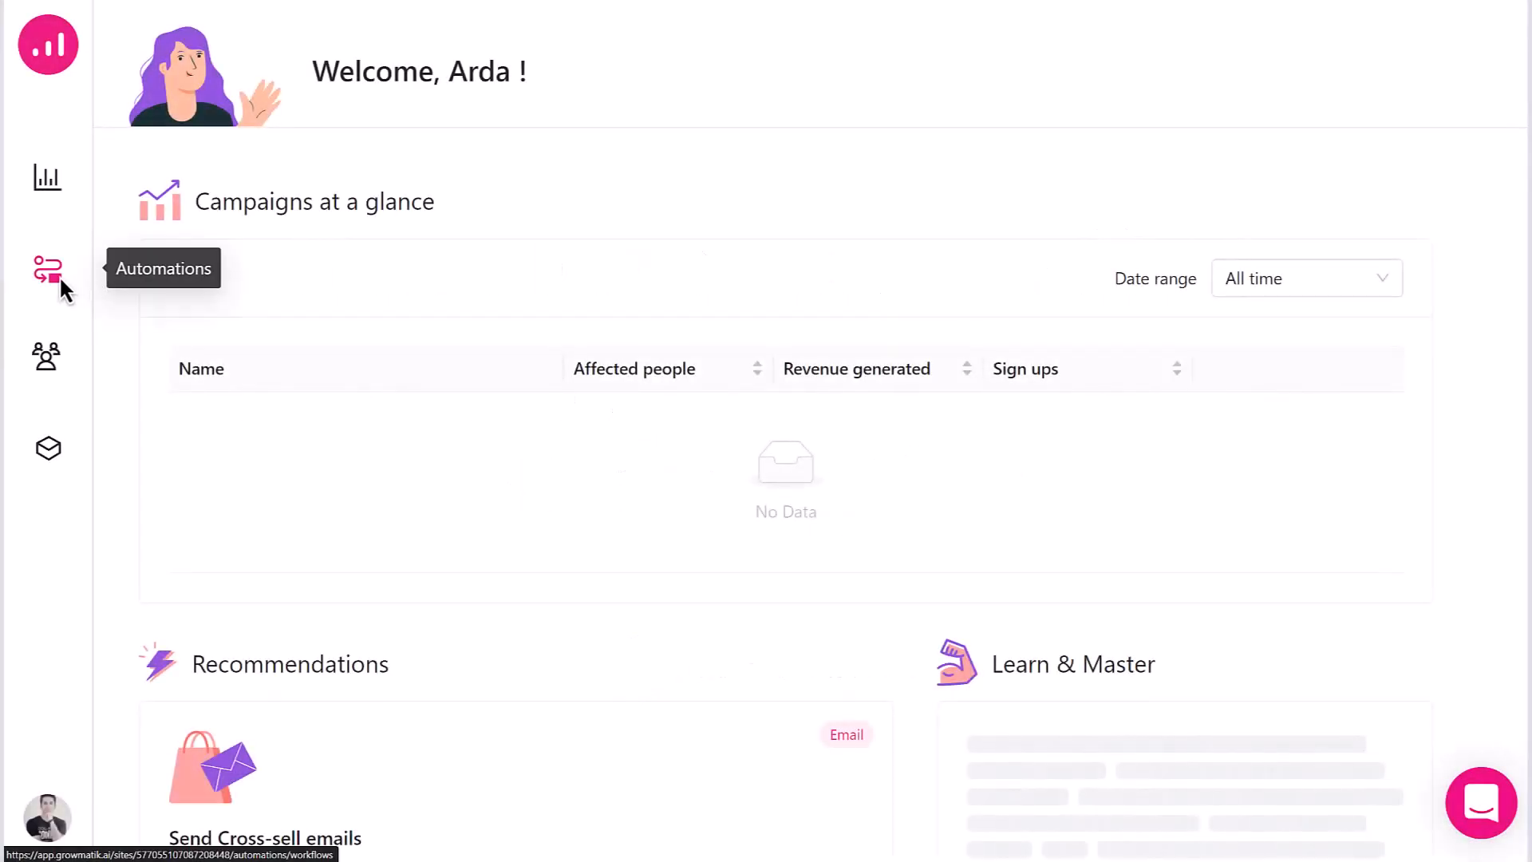
# - Create a new automation rule from scratch
pyautogui.click(59, 275)
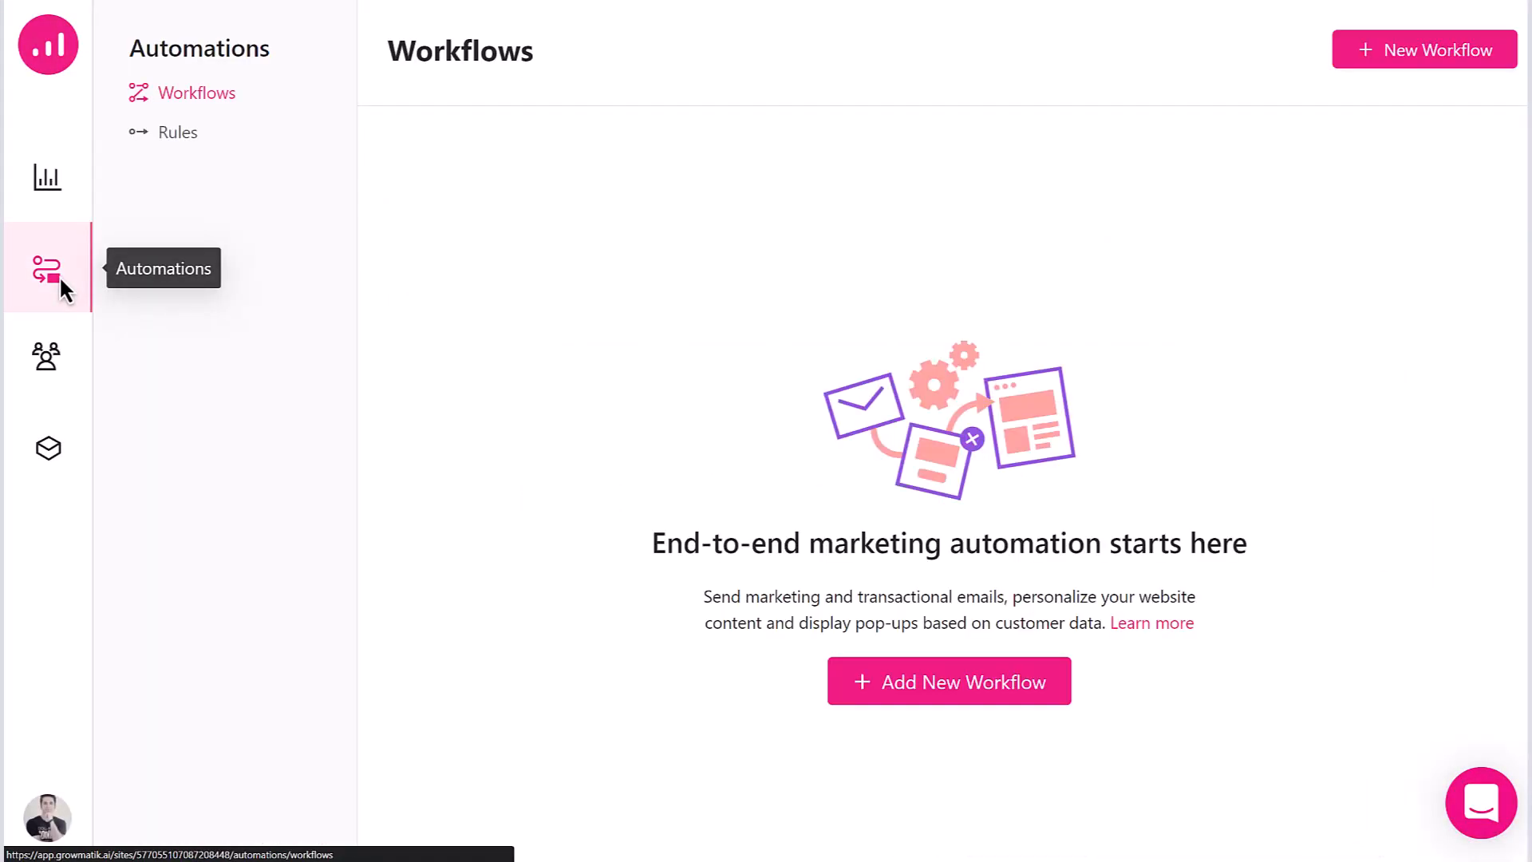
pyautogui.click(171, 134)
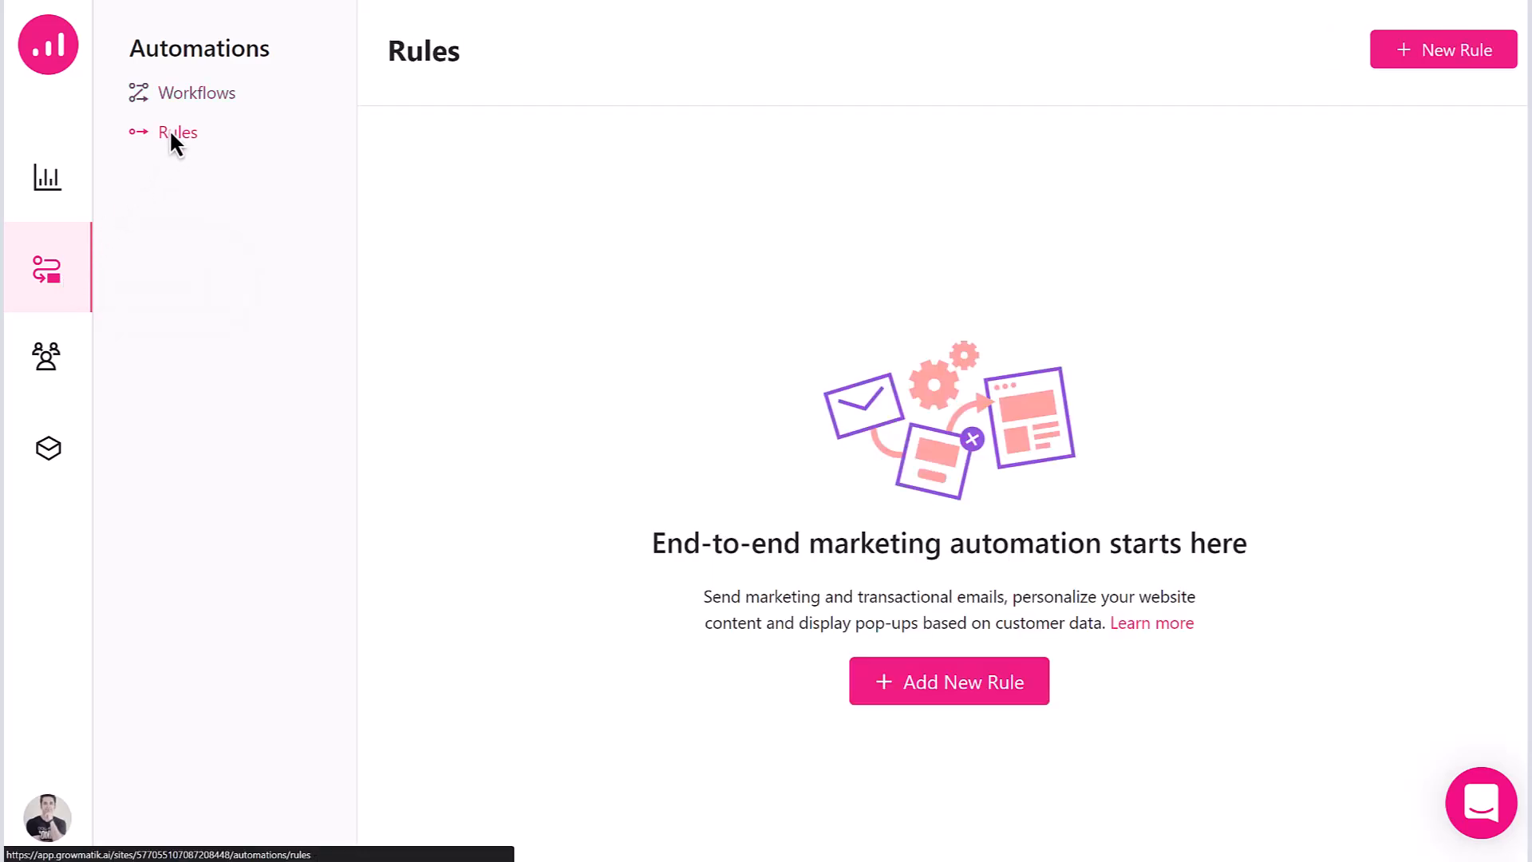
pyautogui.click(1439, 56)
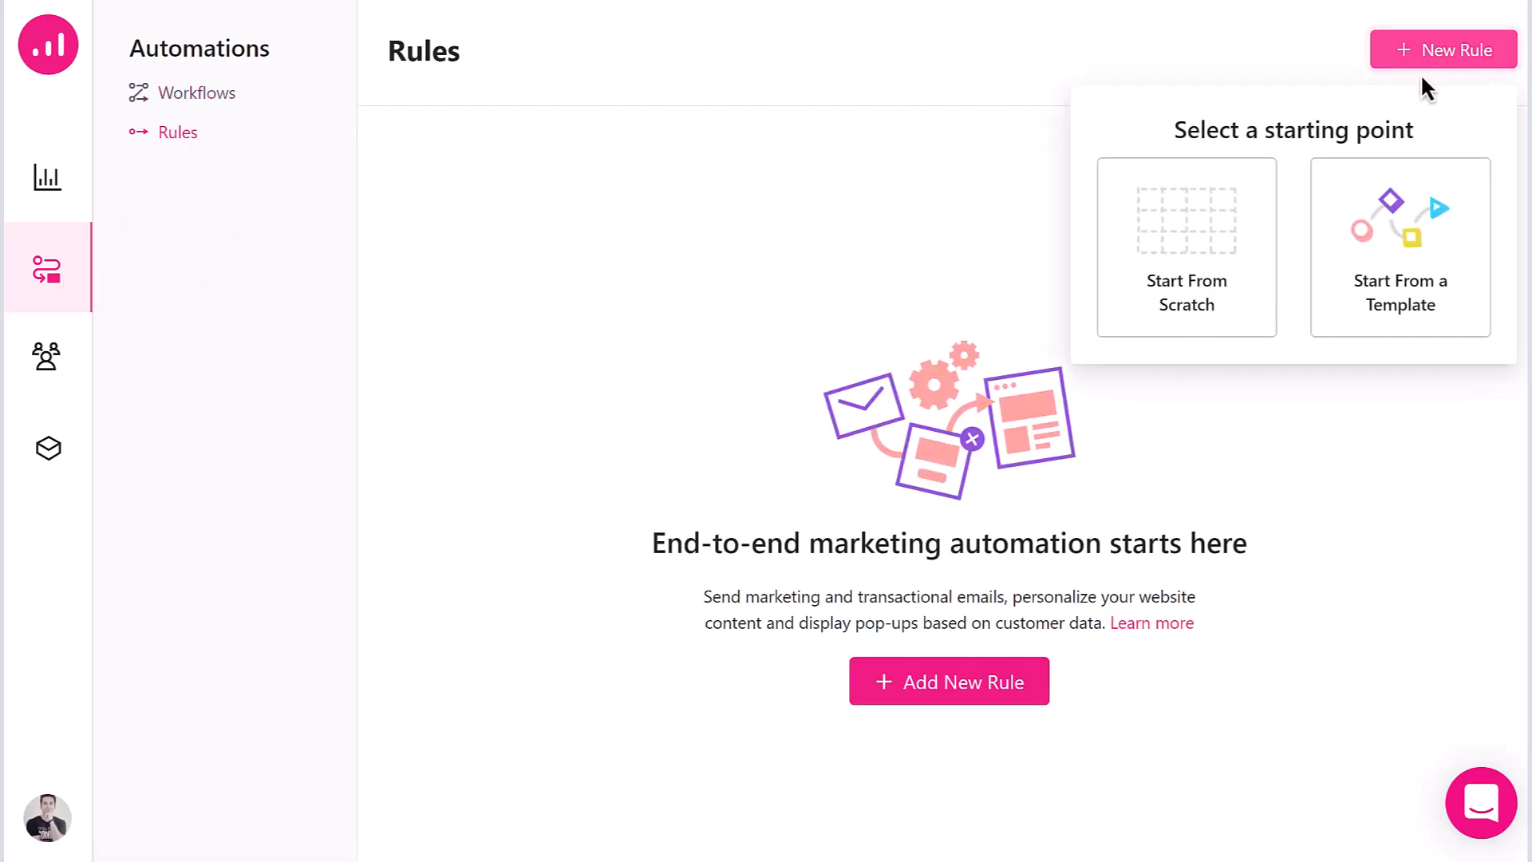
pyautogui.click(1225, 236)
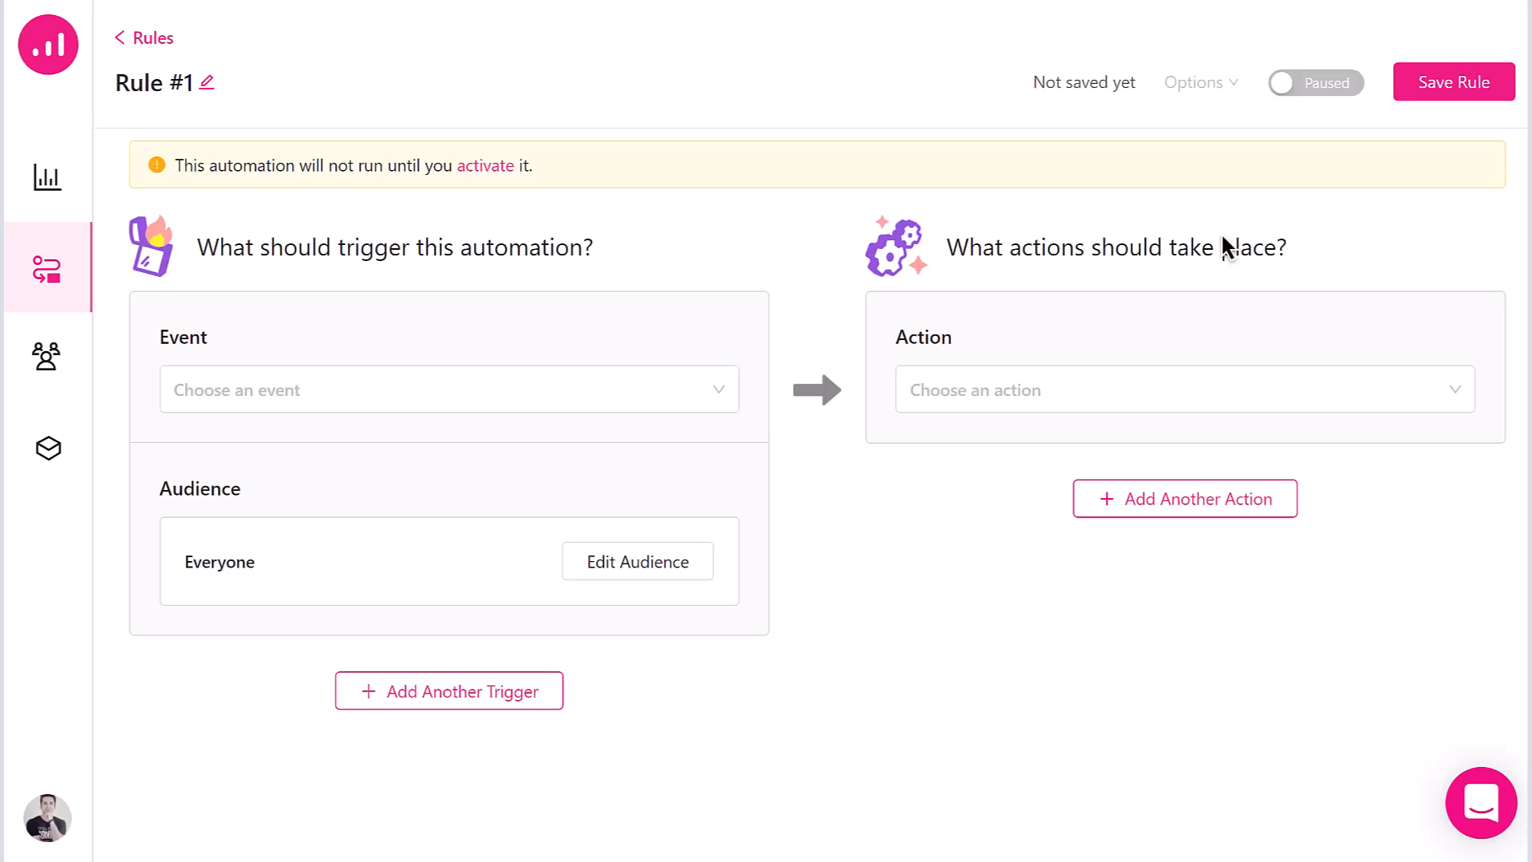
# - Look through the events that can trigger the rule without choosing one
pyautogui.click(716, 388)
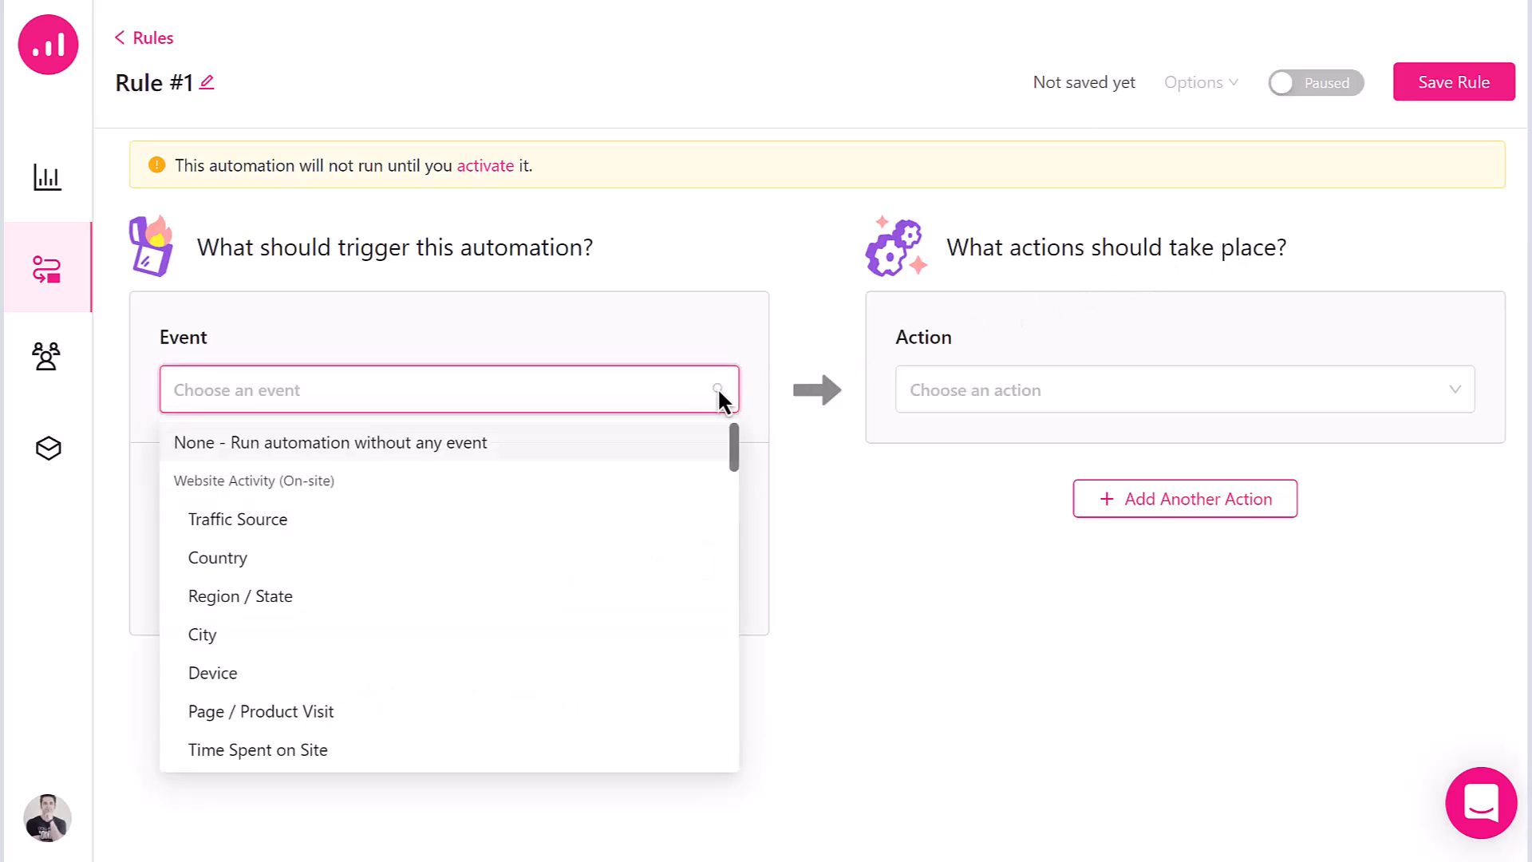
pyautogui.moveTo(731, 438); pyautogui.dragTo(740, 735)
pyautogui.click(820, 754)
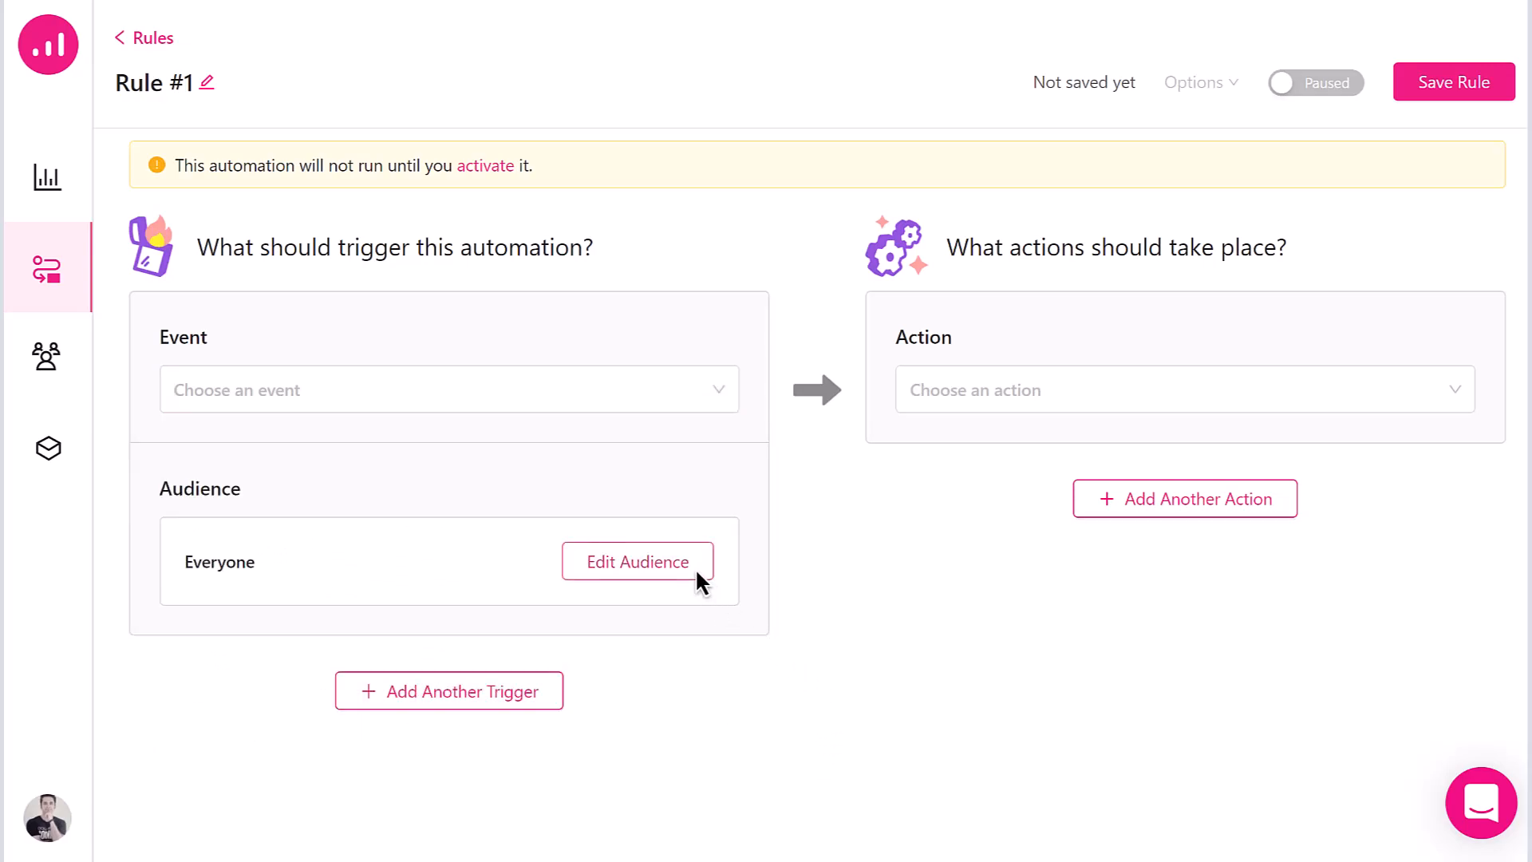
# - Review the custom filters available for the rule's audience, leaving the audience unedited
pyautogui.click(695, 567)
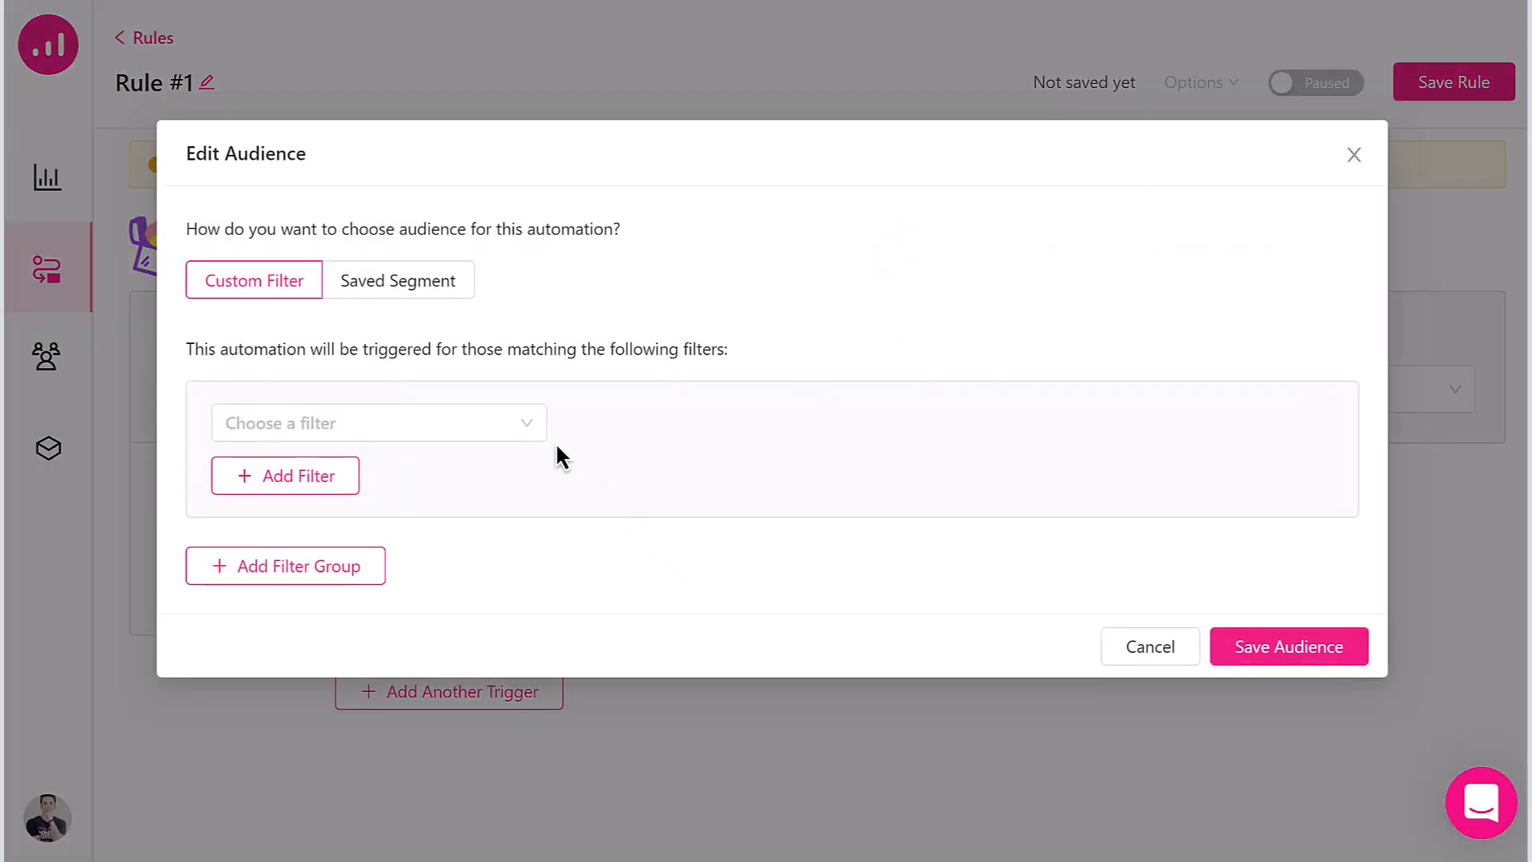
pyautogui.click(536, 431)
pyautogui.moveTo(542, 467); pyautogui.dragTo(548, 764)
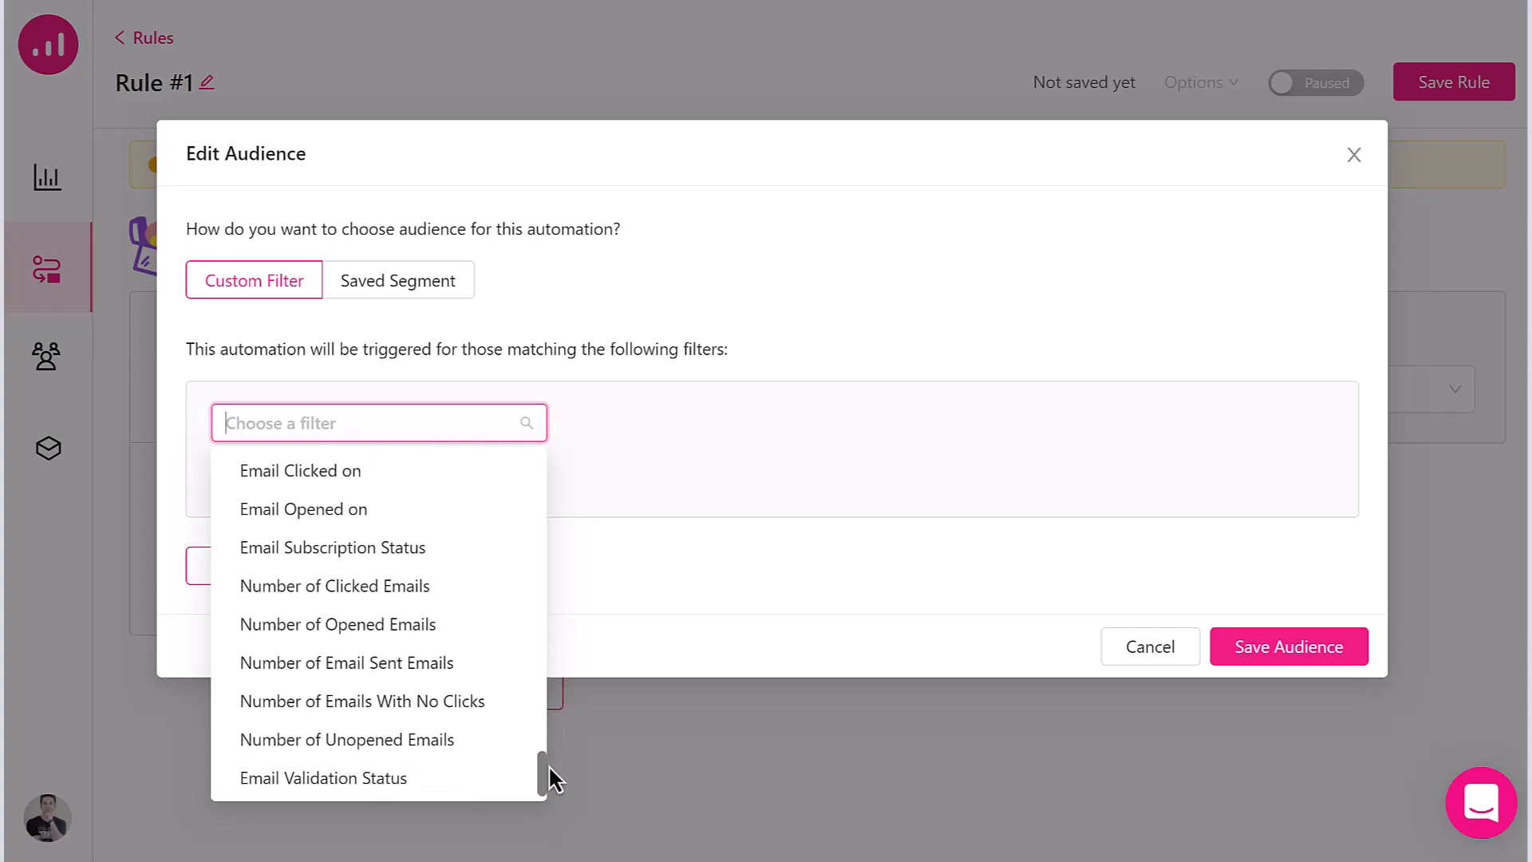
pyautogui.click(1012, 624)
pyautogui.click(1178, 661)
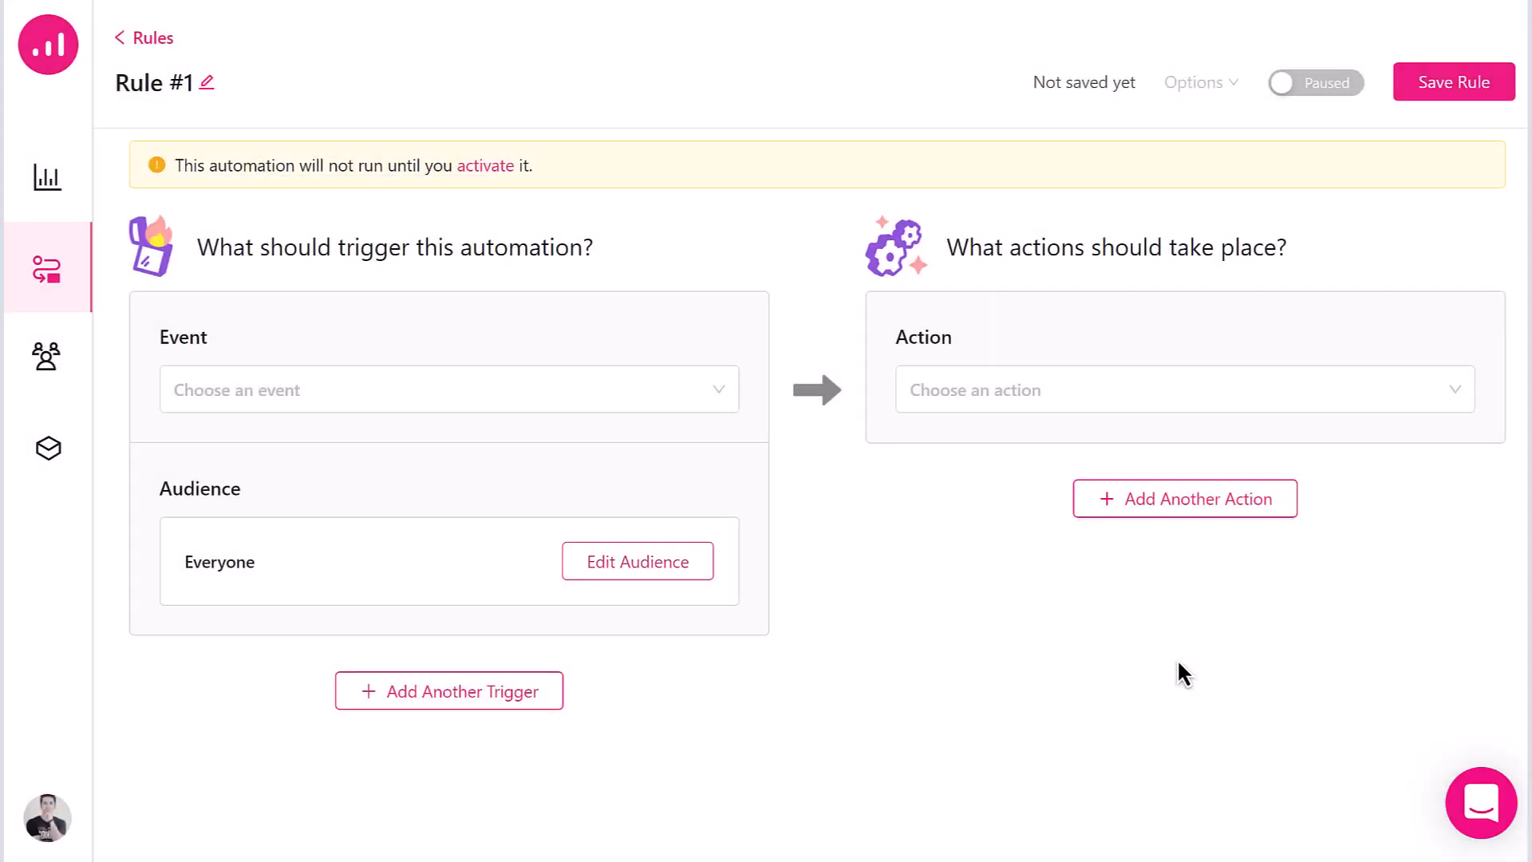
# - Look through the on-site and off-site actions the rule can perform
pyautogui.click(1312, 391)
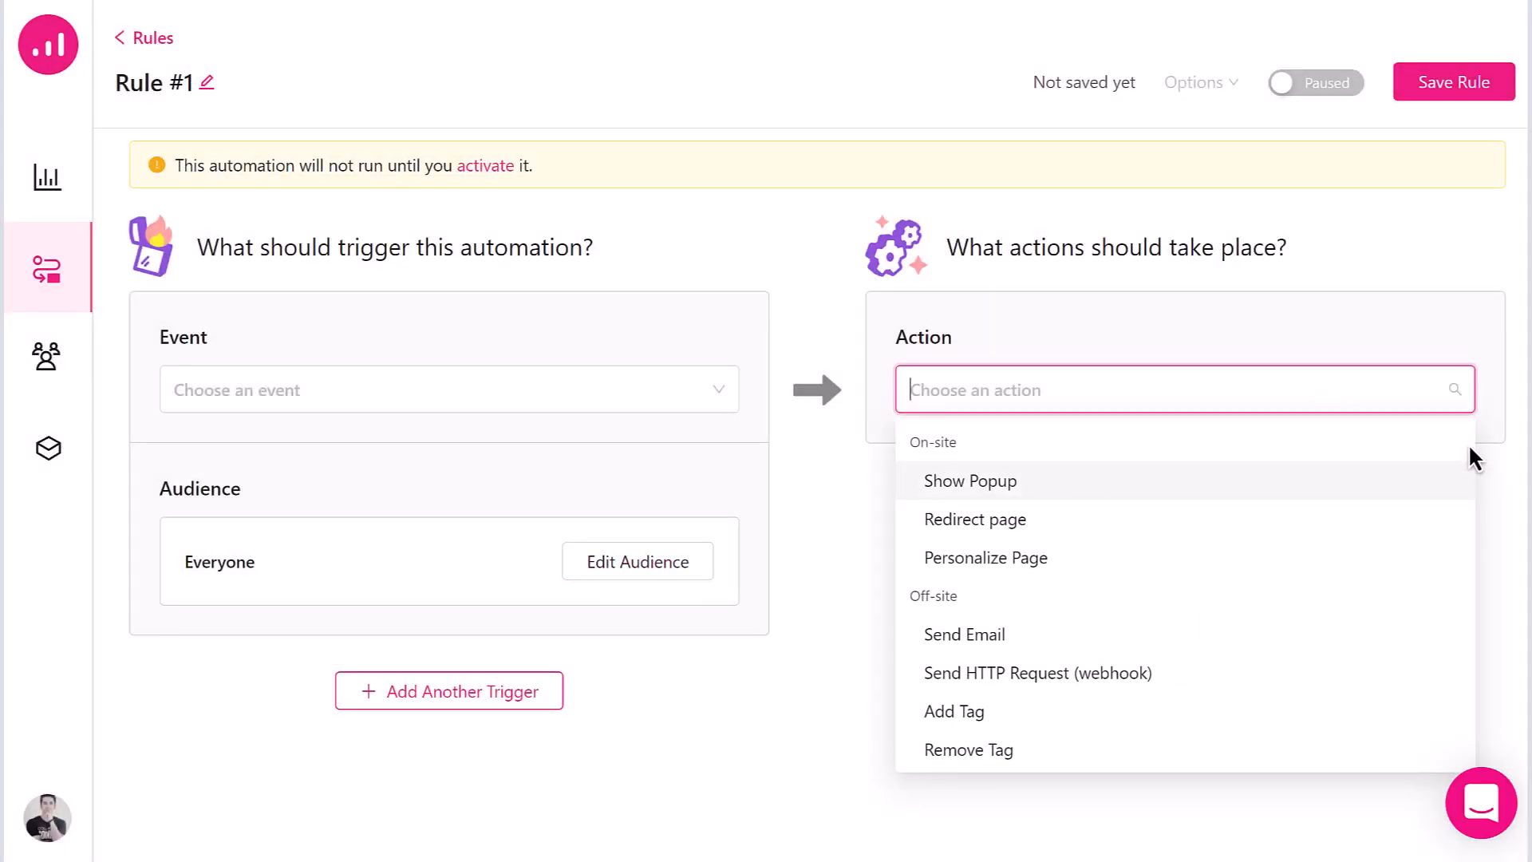
pyautogui.scroll(-2, 1469, 448)
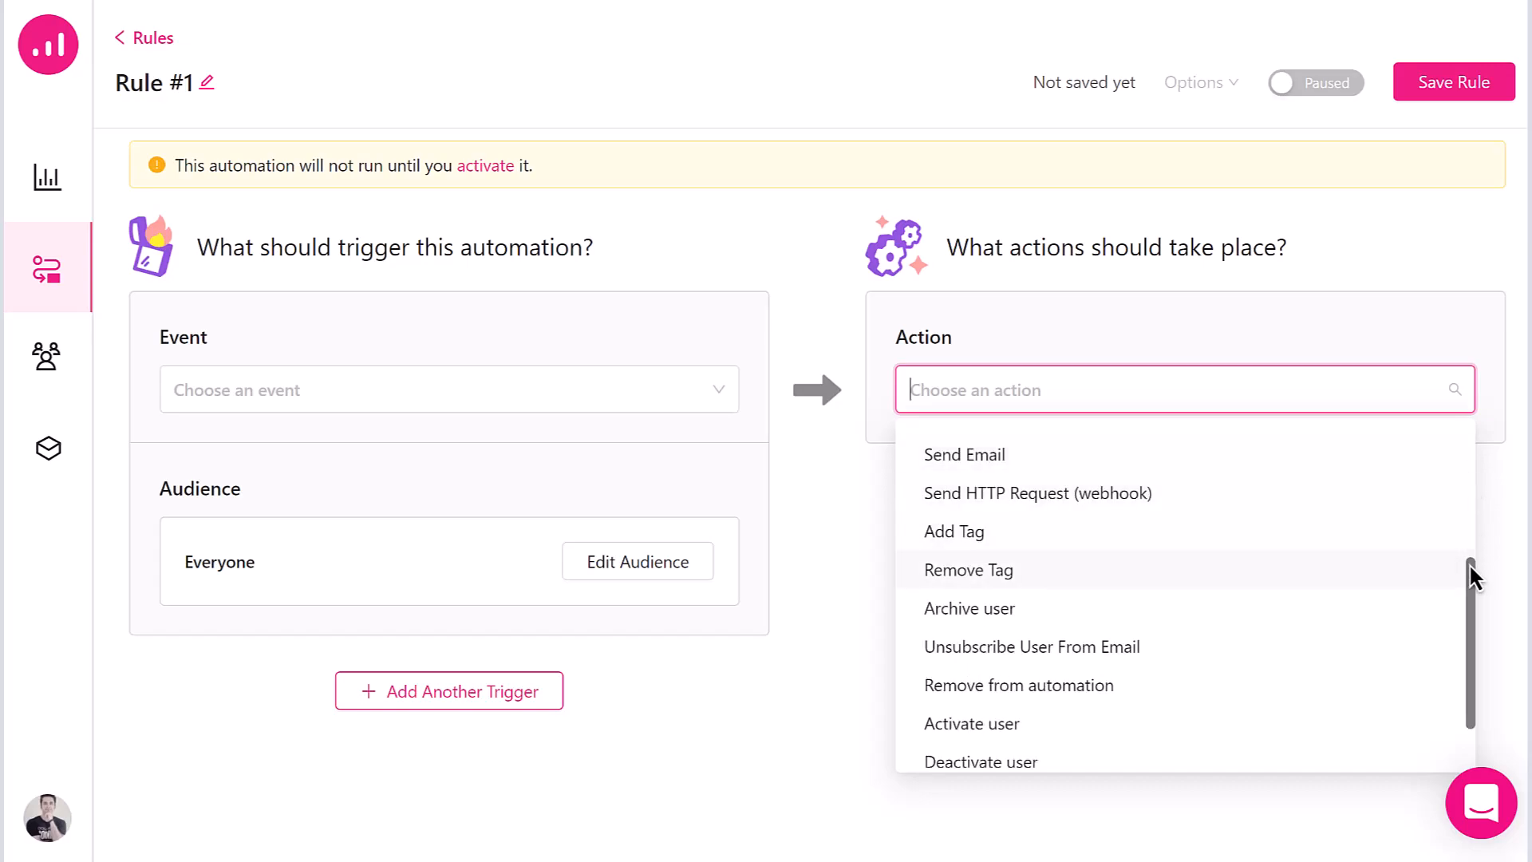
pyautogui.moveTo(1468, 566); pyautogui.dragTo(1452, 426)
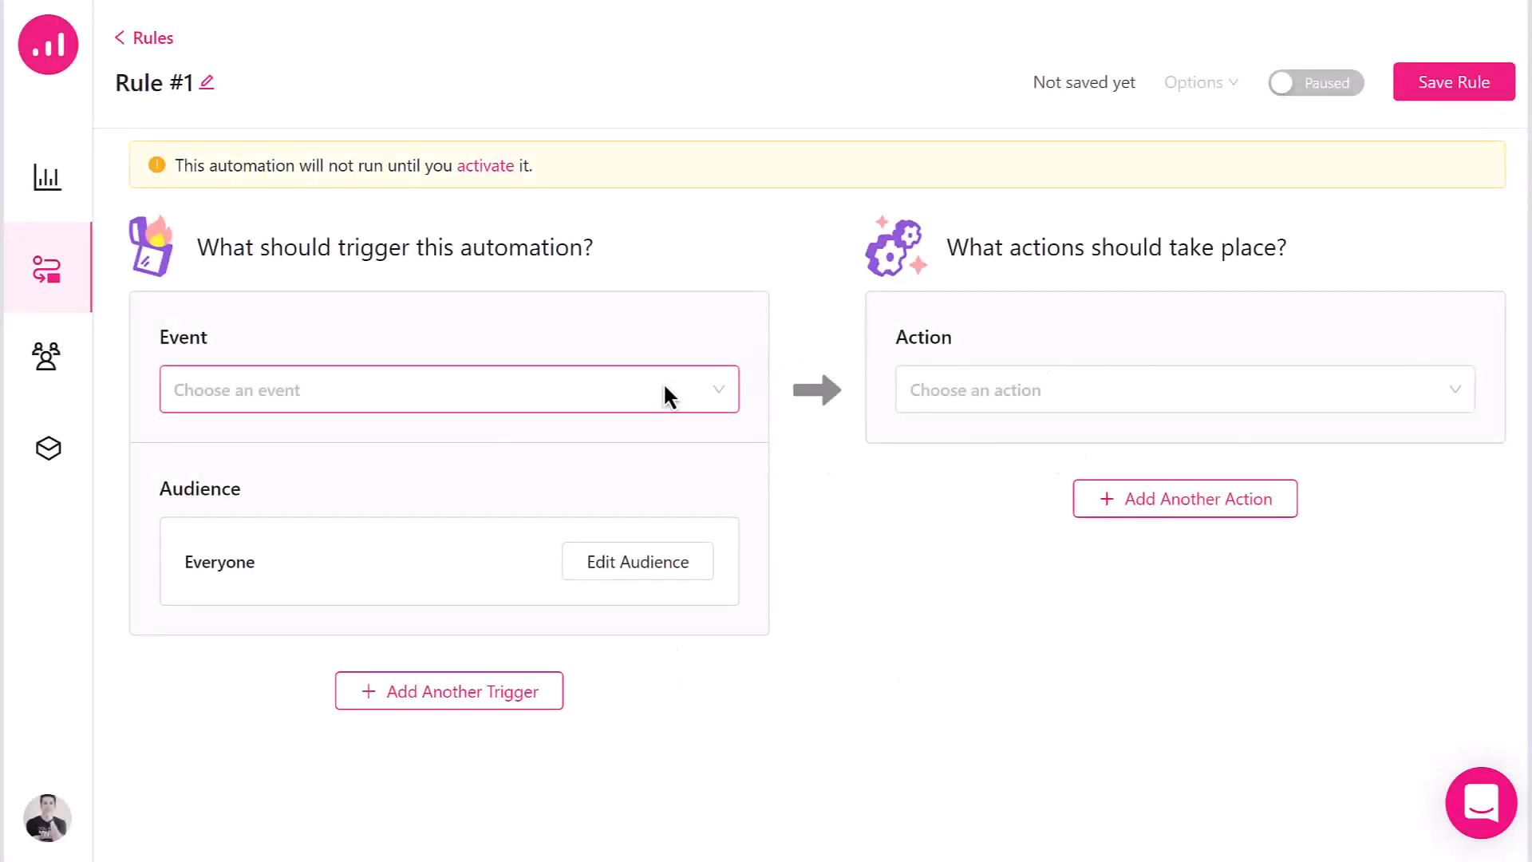
# - Set the rule's event to "None - Run automation without any event" and its action to Show Popup
pyautogui.click(653, 385)
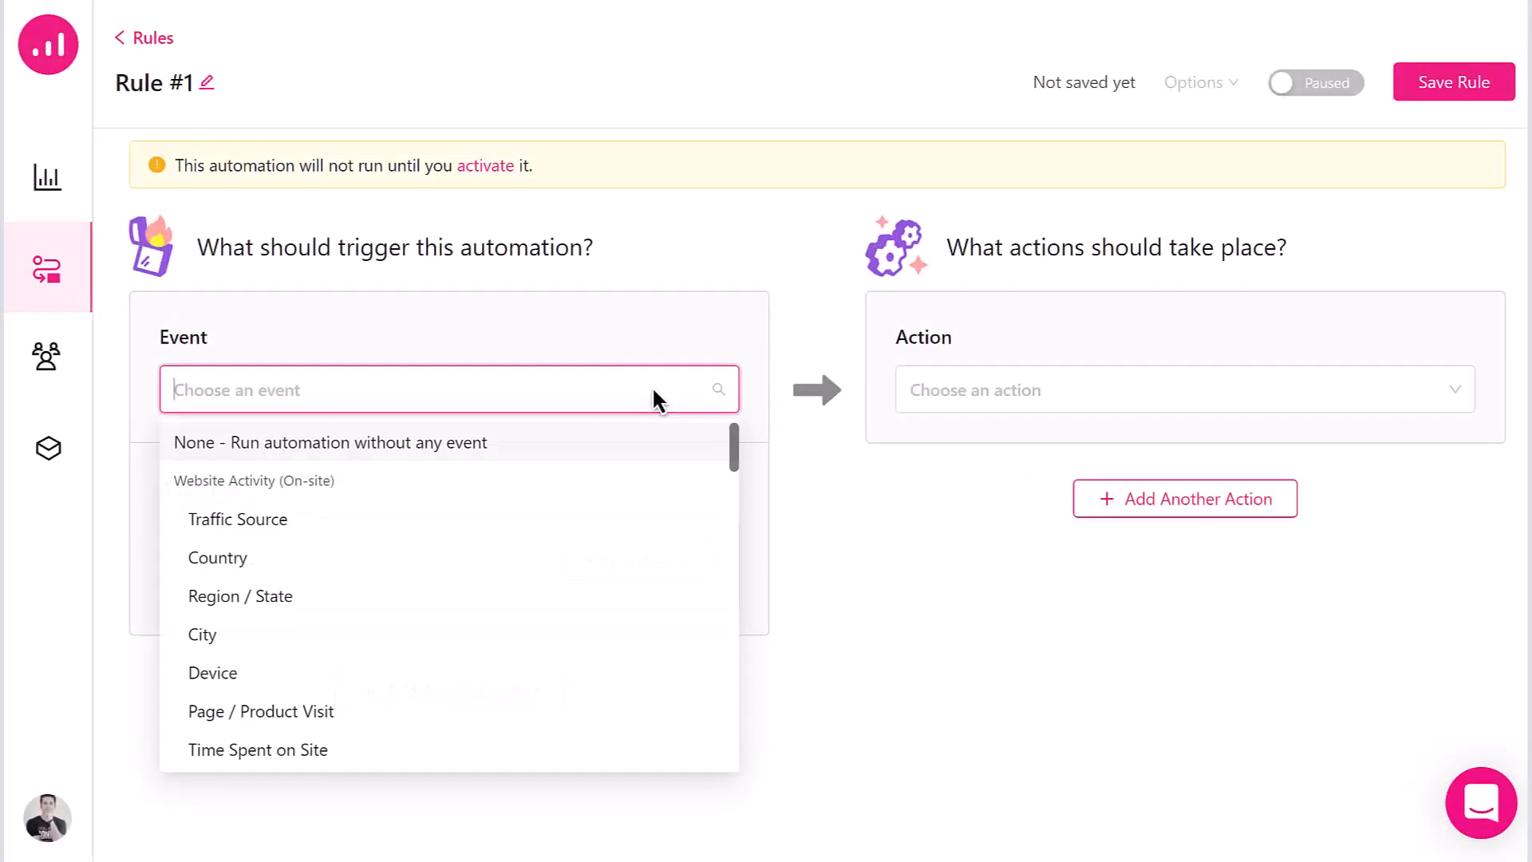
pyautogui.click(520, 449)
pyautogui.click(520, 448)
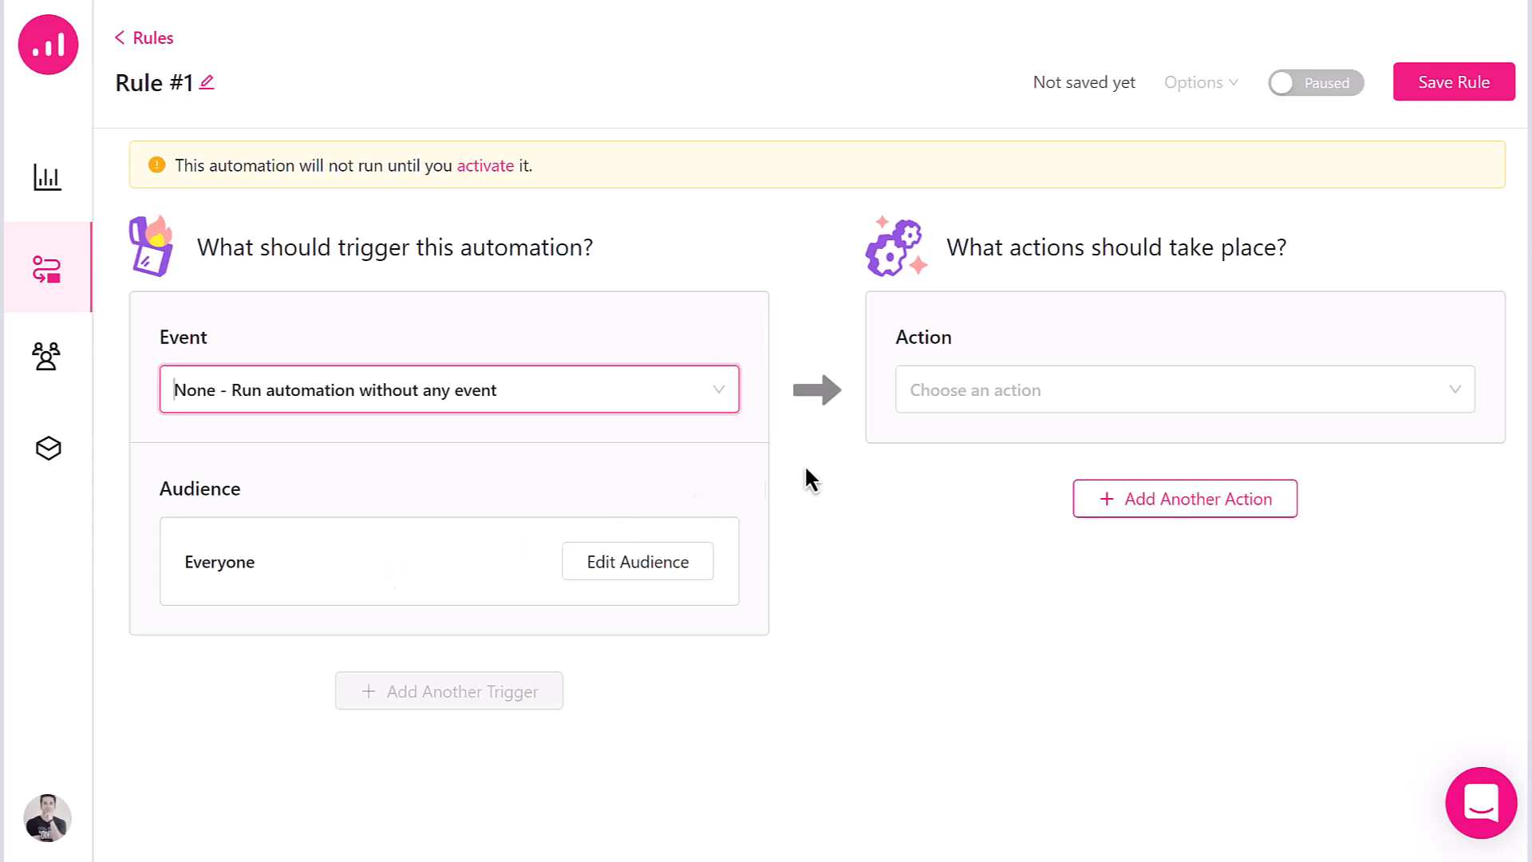
pyautogui.click(1033, 403)
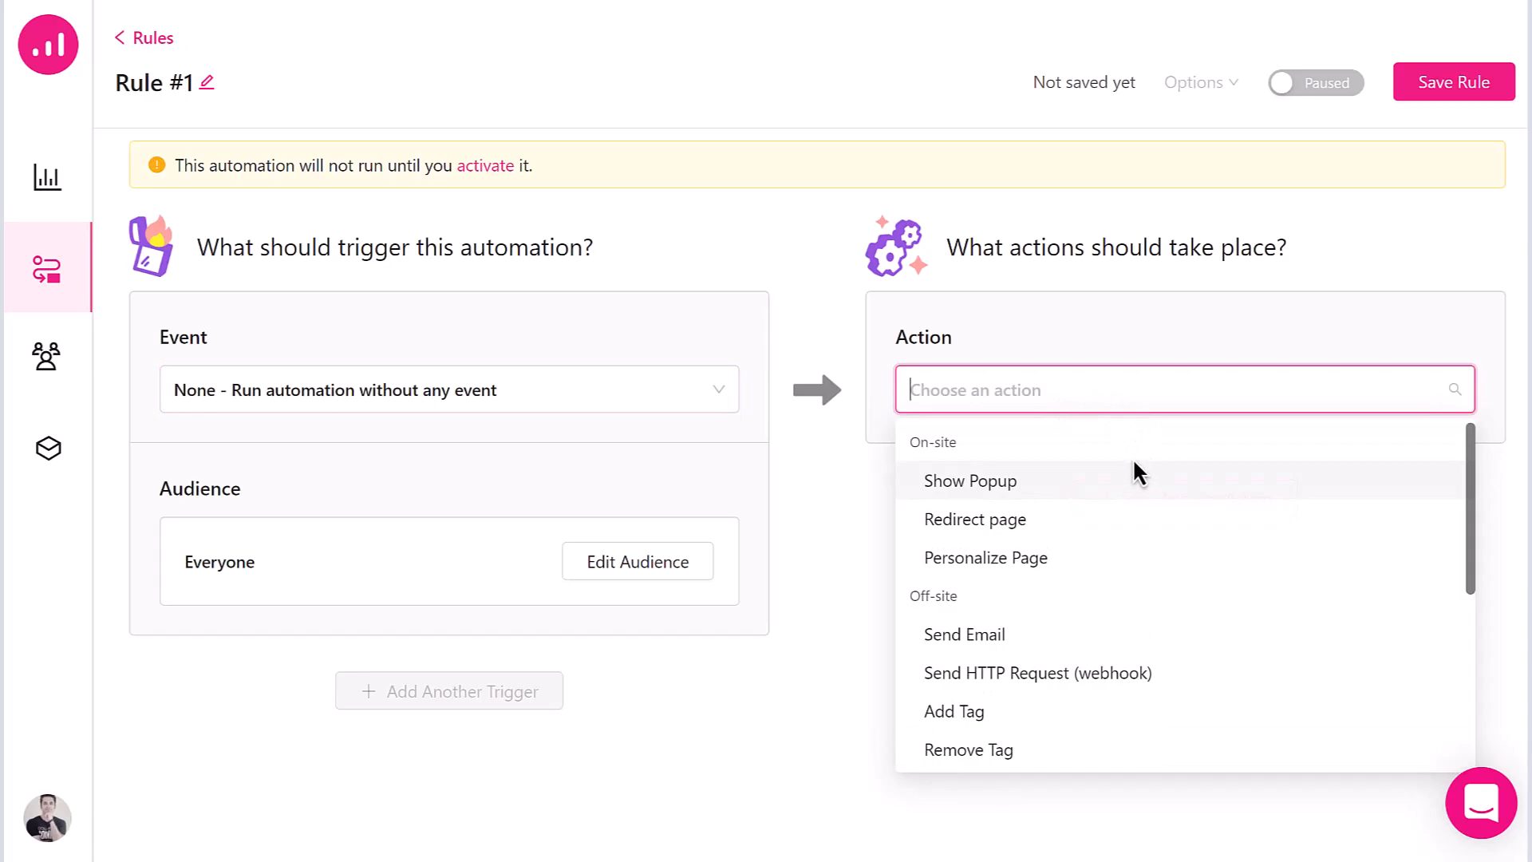
pyautogui.click(1121, 482)
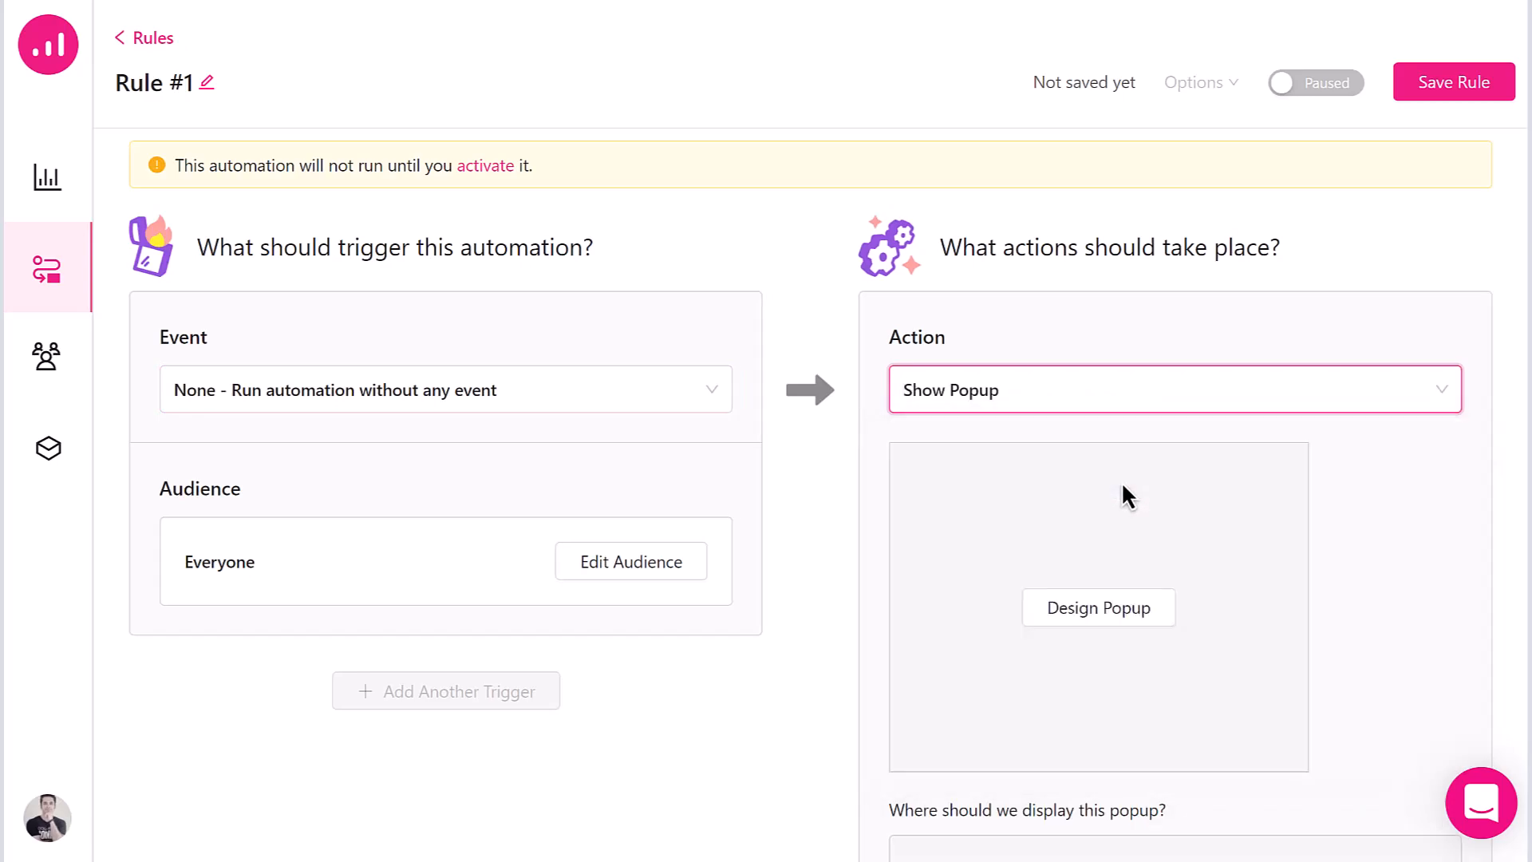
# - Start designing the popup from the Build List template "Miss Update" and name it "Sign Up Popup"
pyautogui.scroll(-3, 1122, 487)
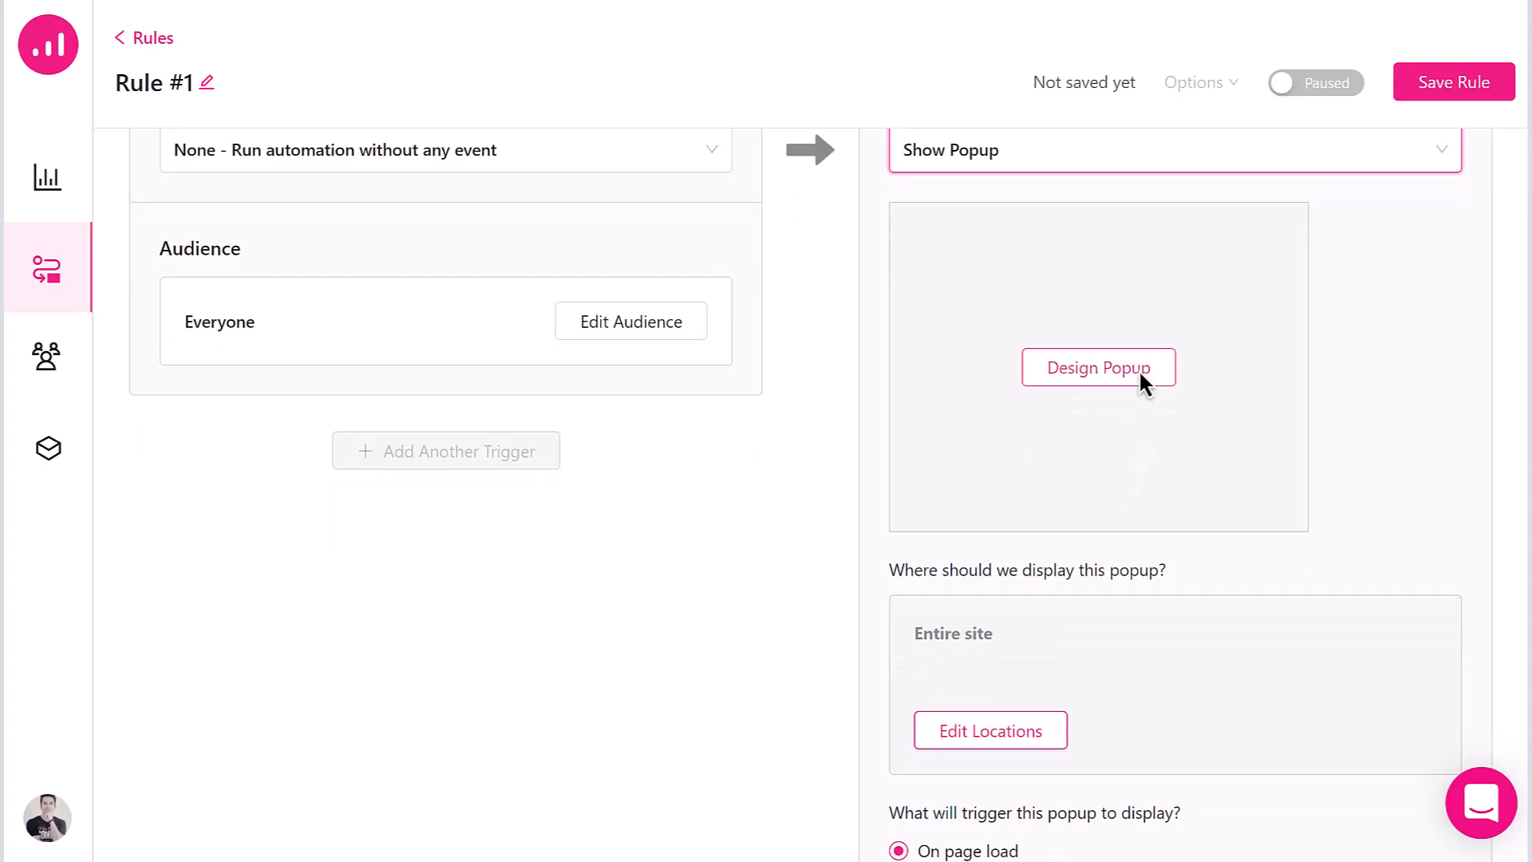
pyautogui.click(1140, 374)
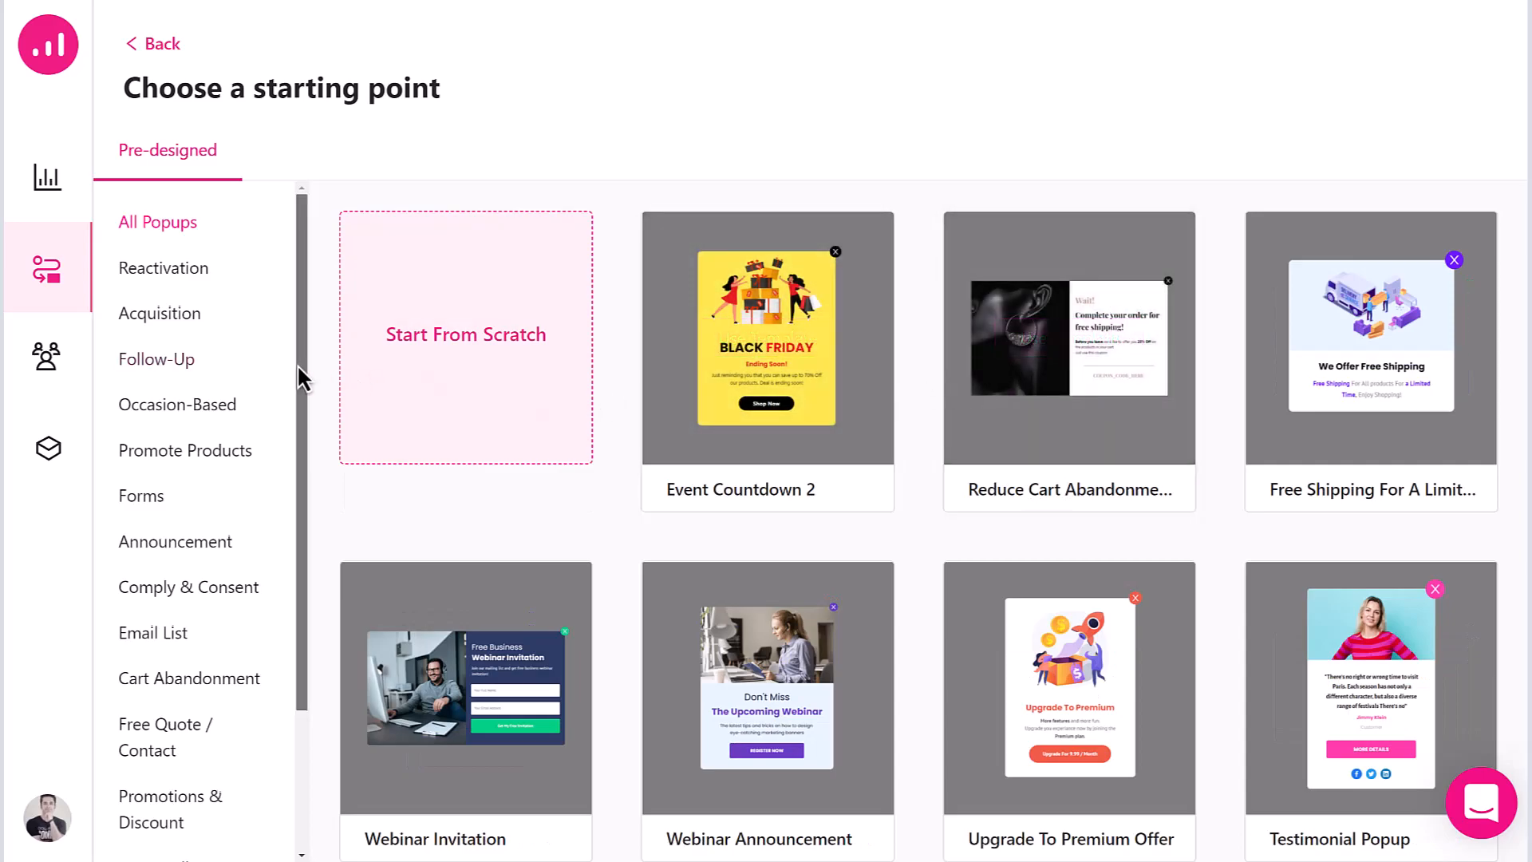
pyautogui.moveTo(297, 362); pyautogui.dragTo(276, 528)
pyautogui.click(178, 825)
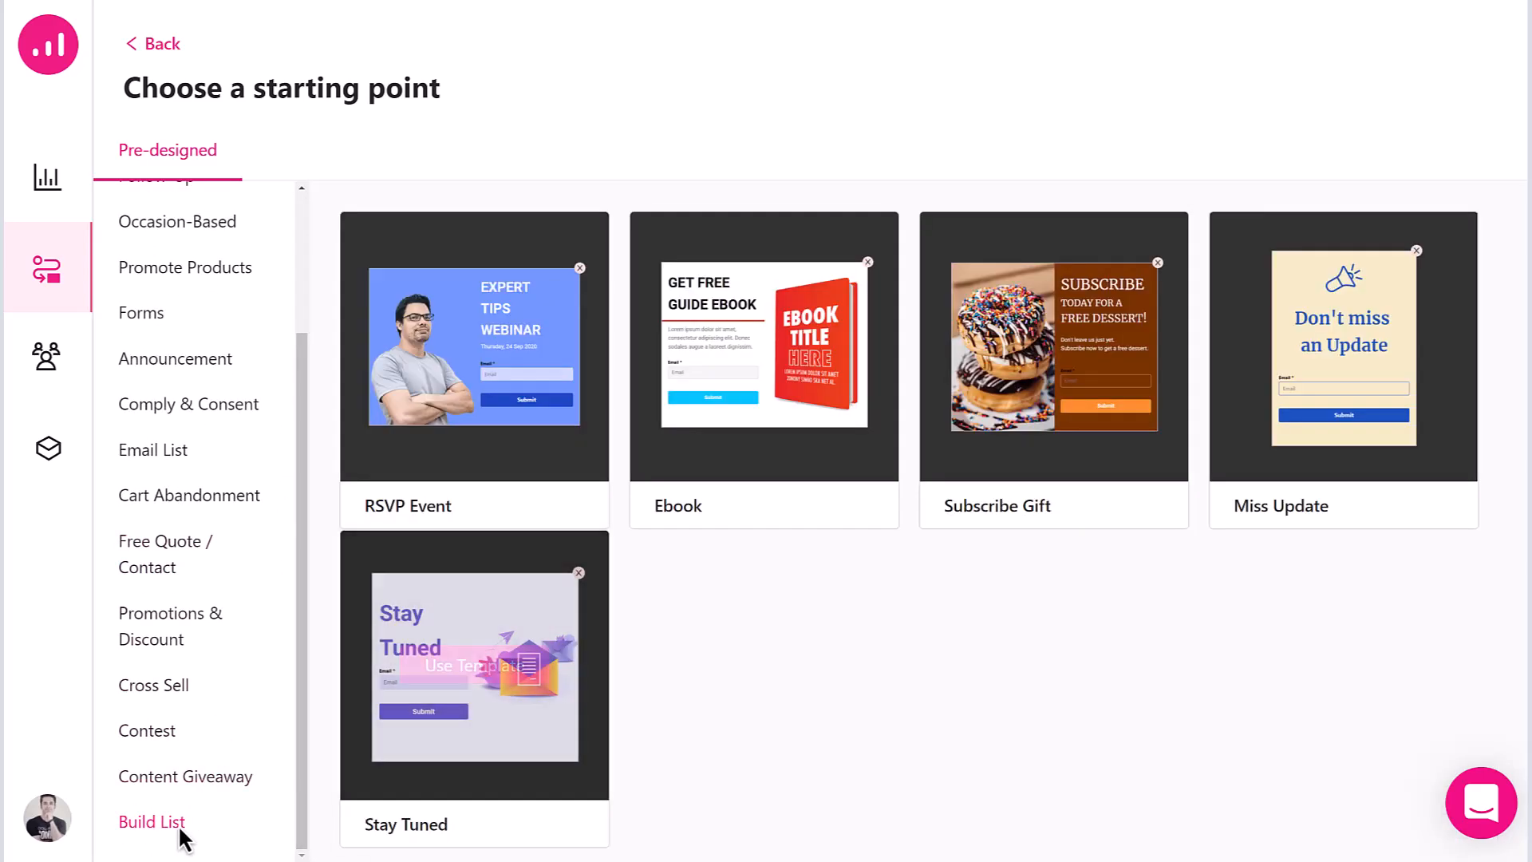
pyautogui.click(1292, 351)
pyautogui.click(806, 308)
pyautogui.write('Sign Up Popup')
pyautogui.click(1011, 413)
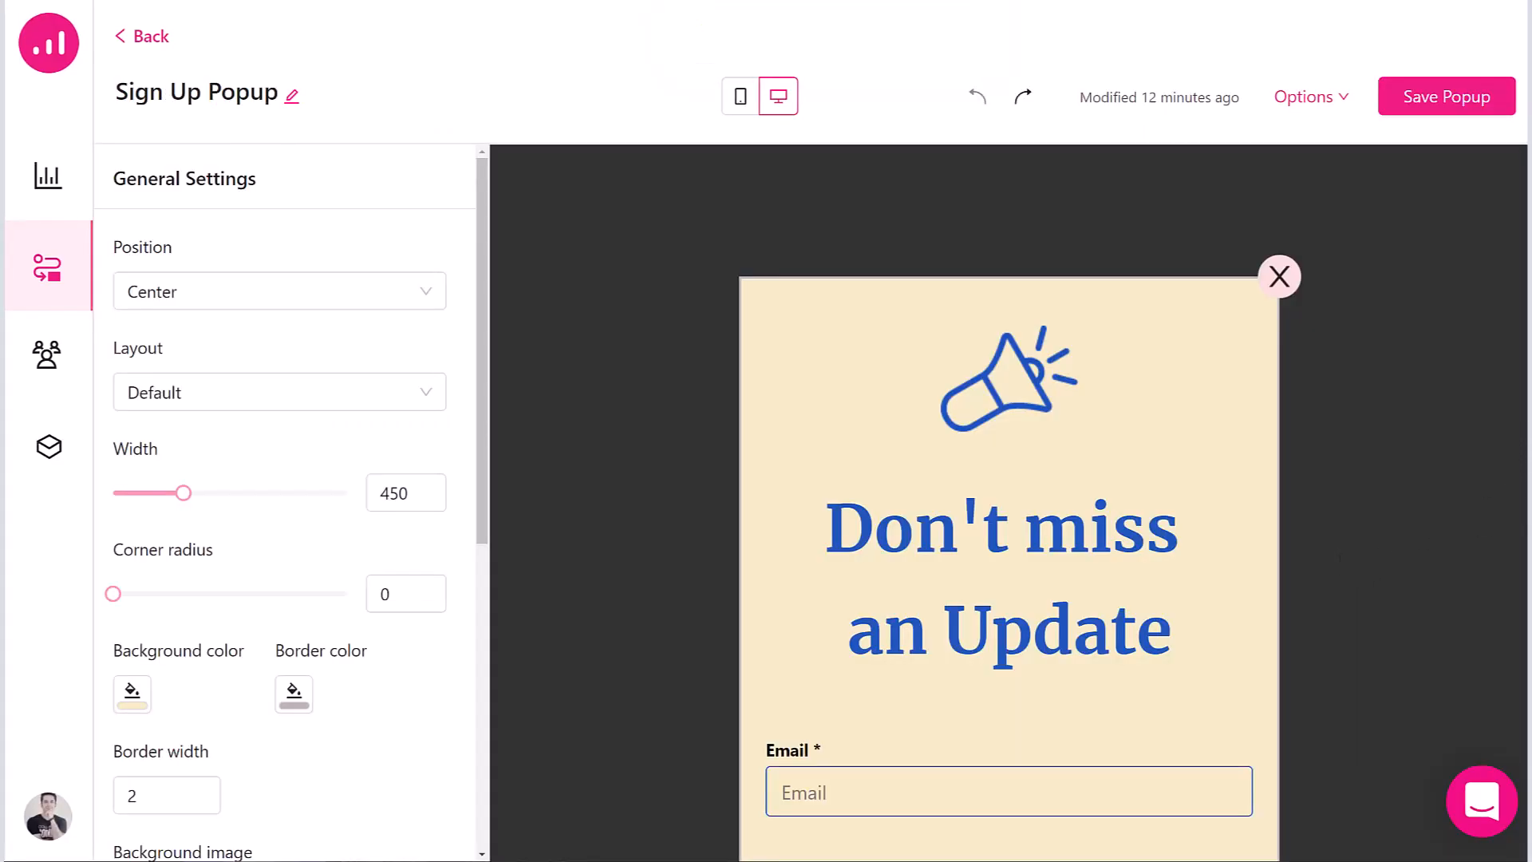
# - Examine the elements that can be added around the popup's heading and the heading's font, size and colour options
pyautogui.scroll(-1, 1037, 478)
pyautogui.click(989, 453)
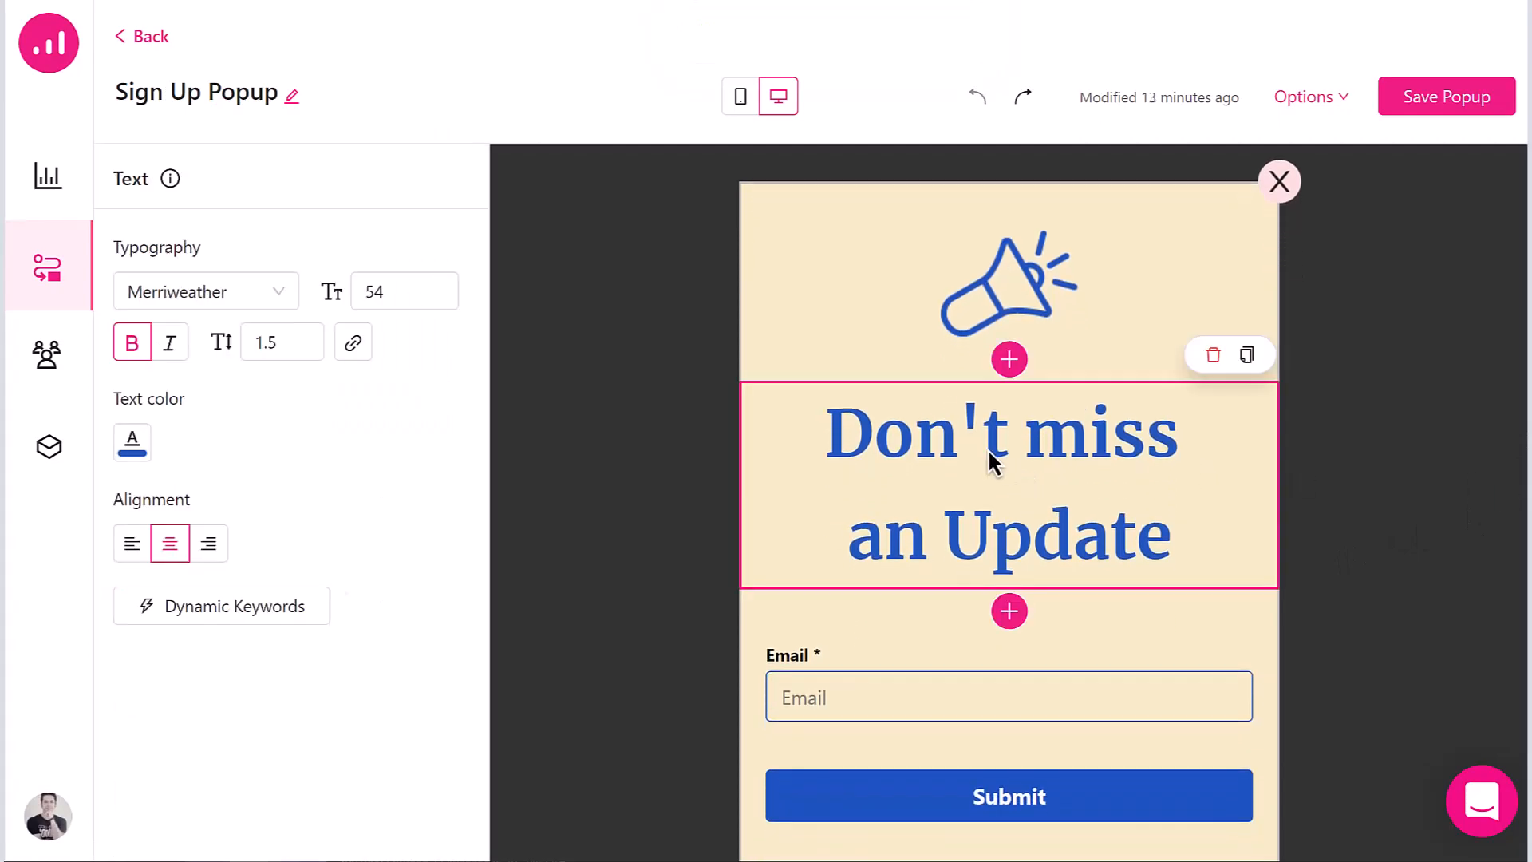
pyautogui.click(1014, 363)
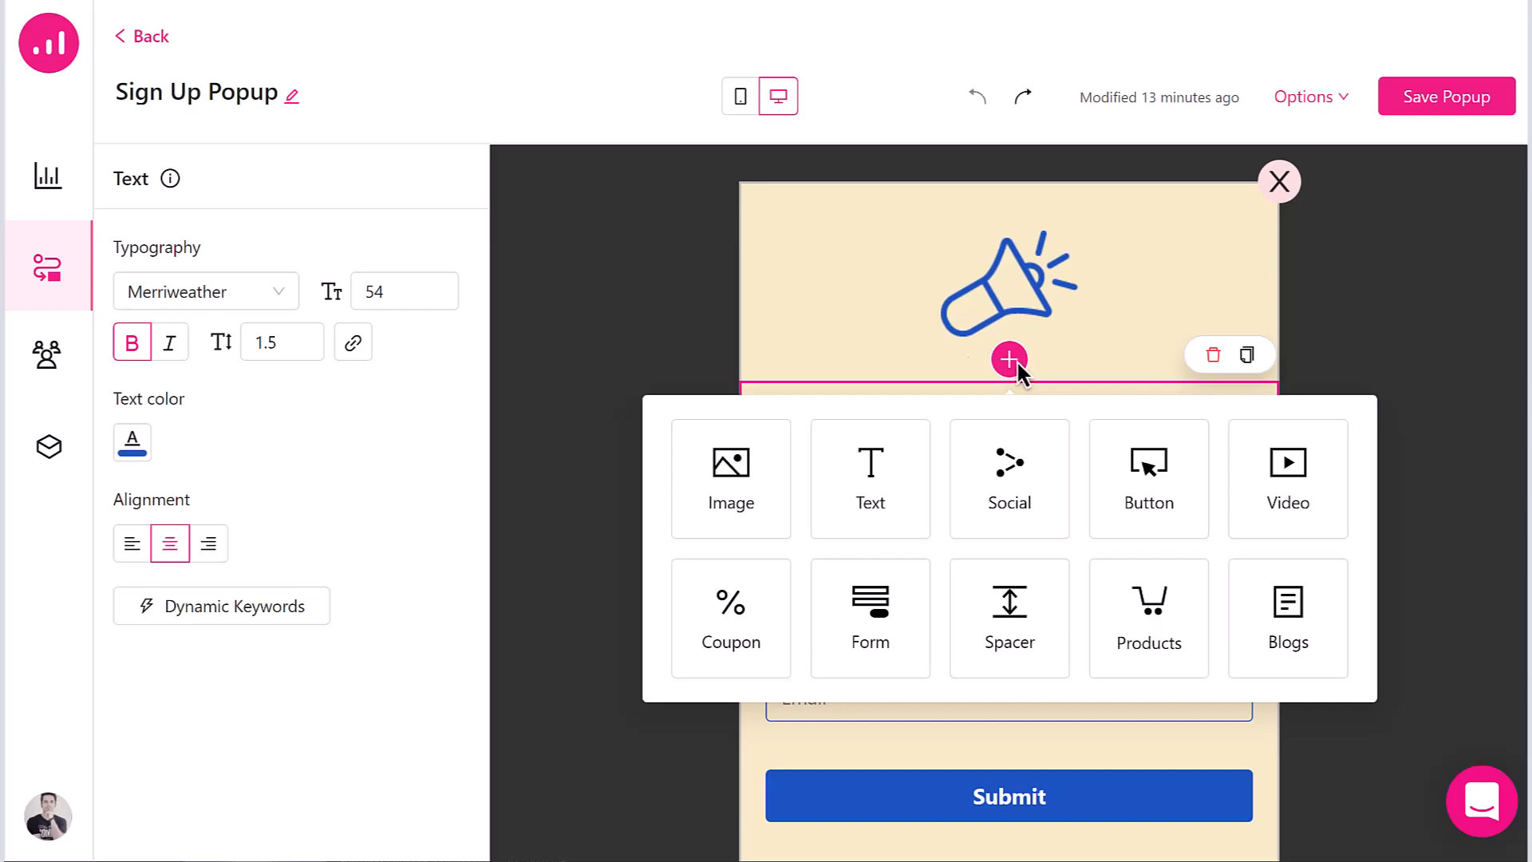
pyautogui.click(686, 359)
pyautogui.click(989, 454)
pyautogui.click(255, 292)
pyautogui.click(256, 292)
pyautogui.click(382, 290)
pyautogui.click(132, 442)
pyautogui.click(331, 425)
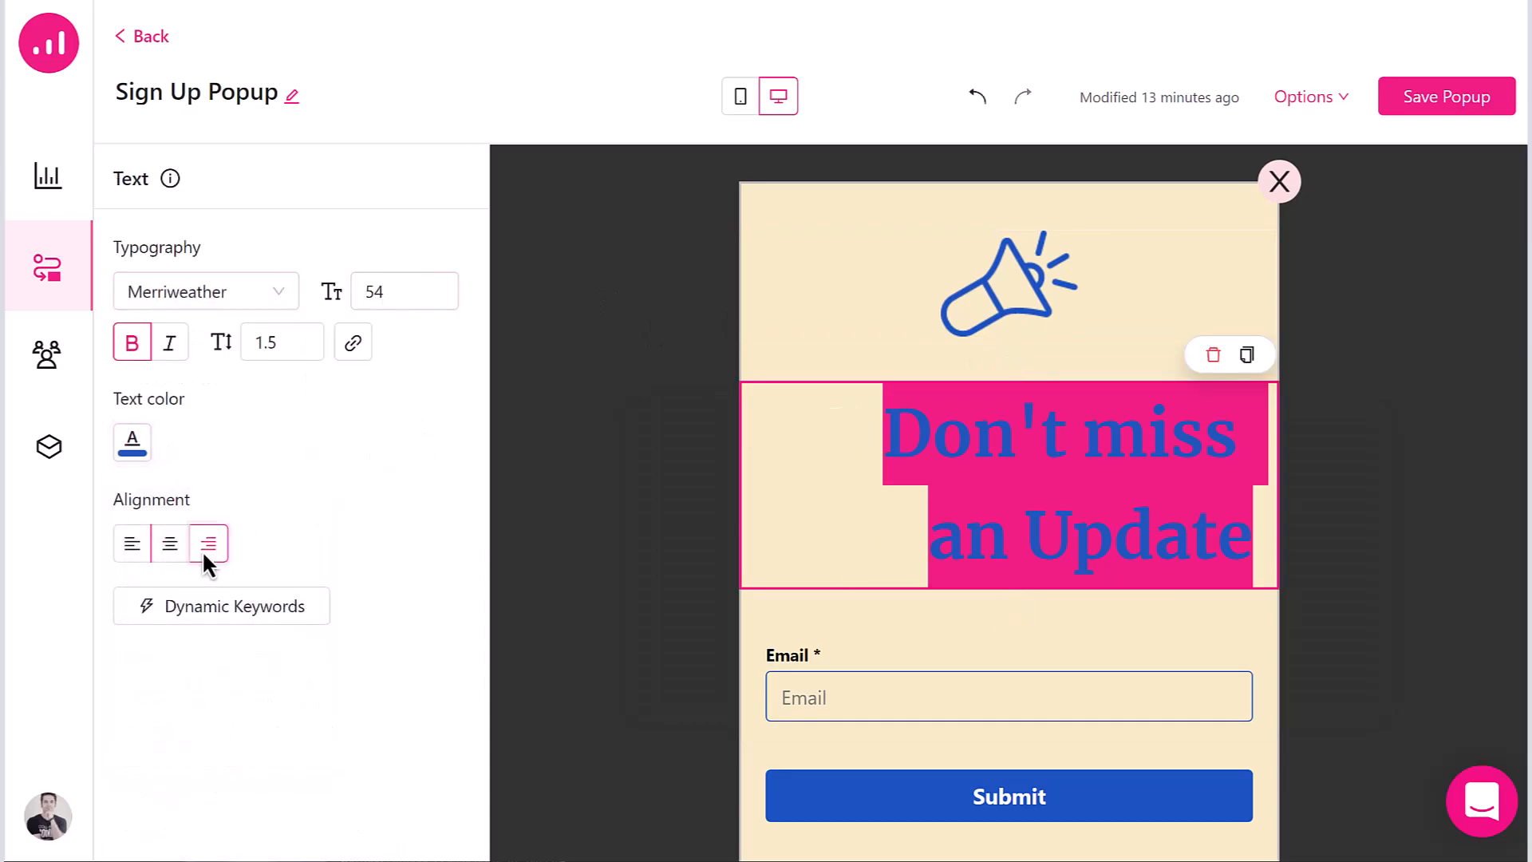
# - Replace the popup's heading with "Don't miss out on the latest news" and set its font size to 36
pyautogui.tripleClick(974, 452)
pyautogui.write("Don't miss out on the latest news")
pyautogui.hotkey('ctrl', 'a')
pyautogui.doubleClick(397, 290)
pyautogui.write('36')
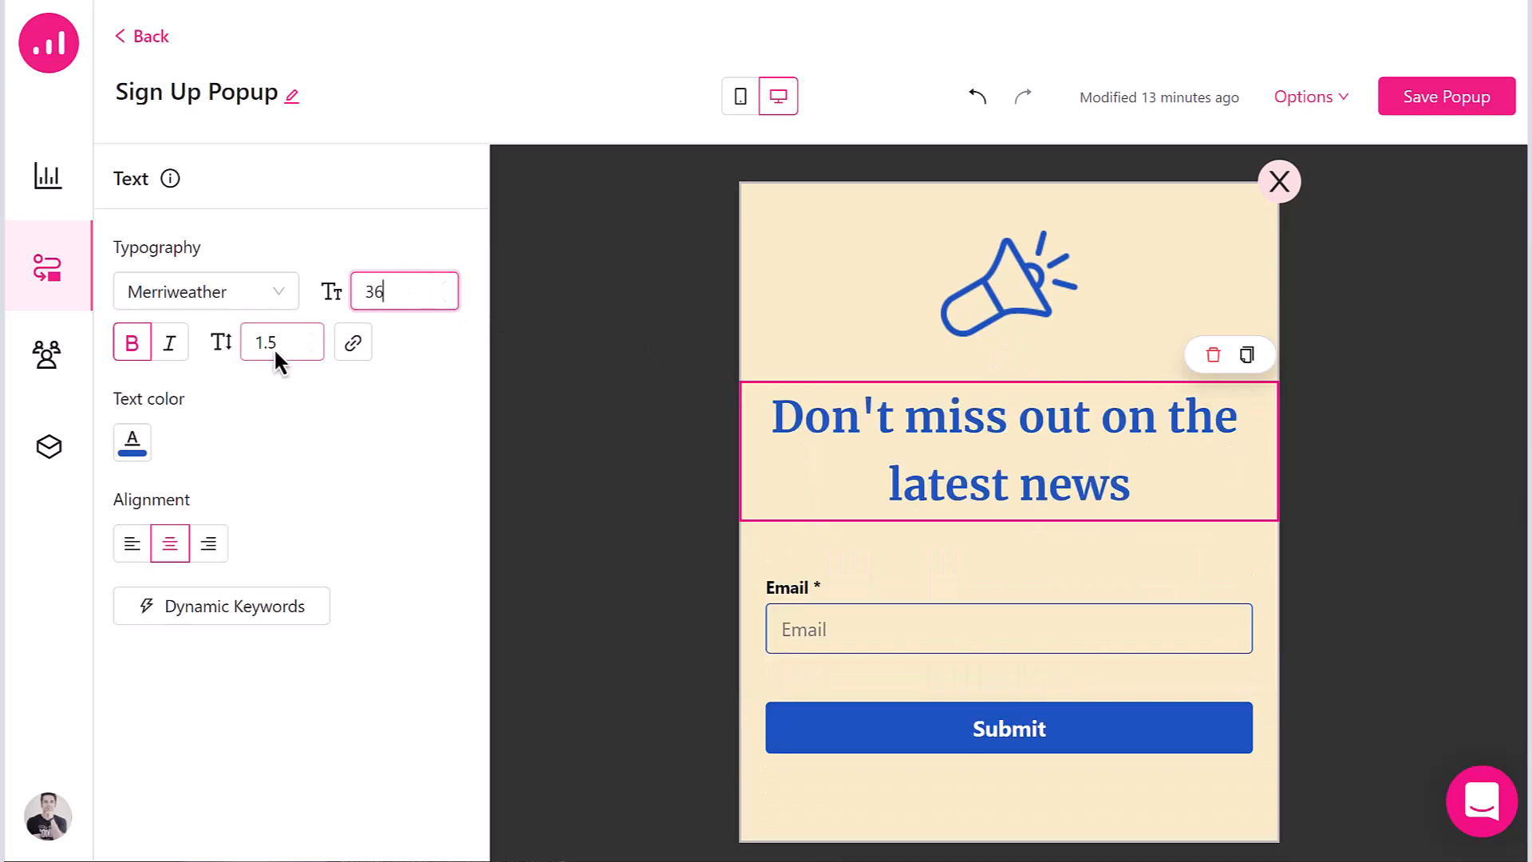
# - Set the heading's line height to 1.2 and keep its text centred
pyautogui.doubleClick(279, 345)
pyautogui.write('1.2')
pyautogui.click(132, 543)
pyautogui.click(170, 543)
pyautogui.click(1327, 339)
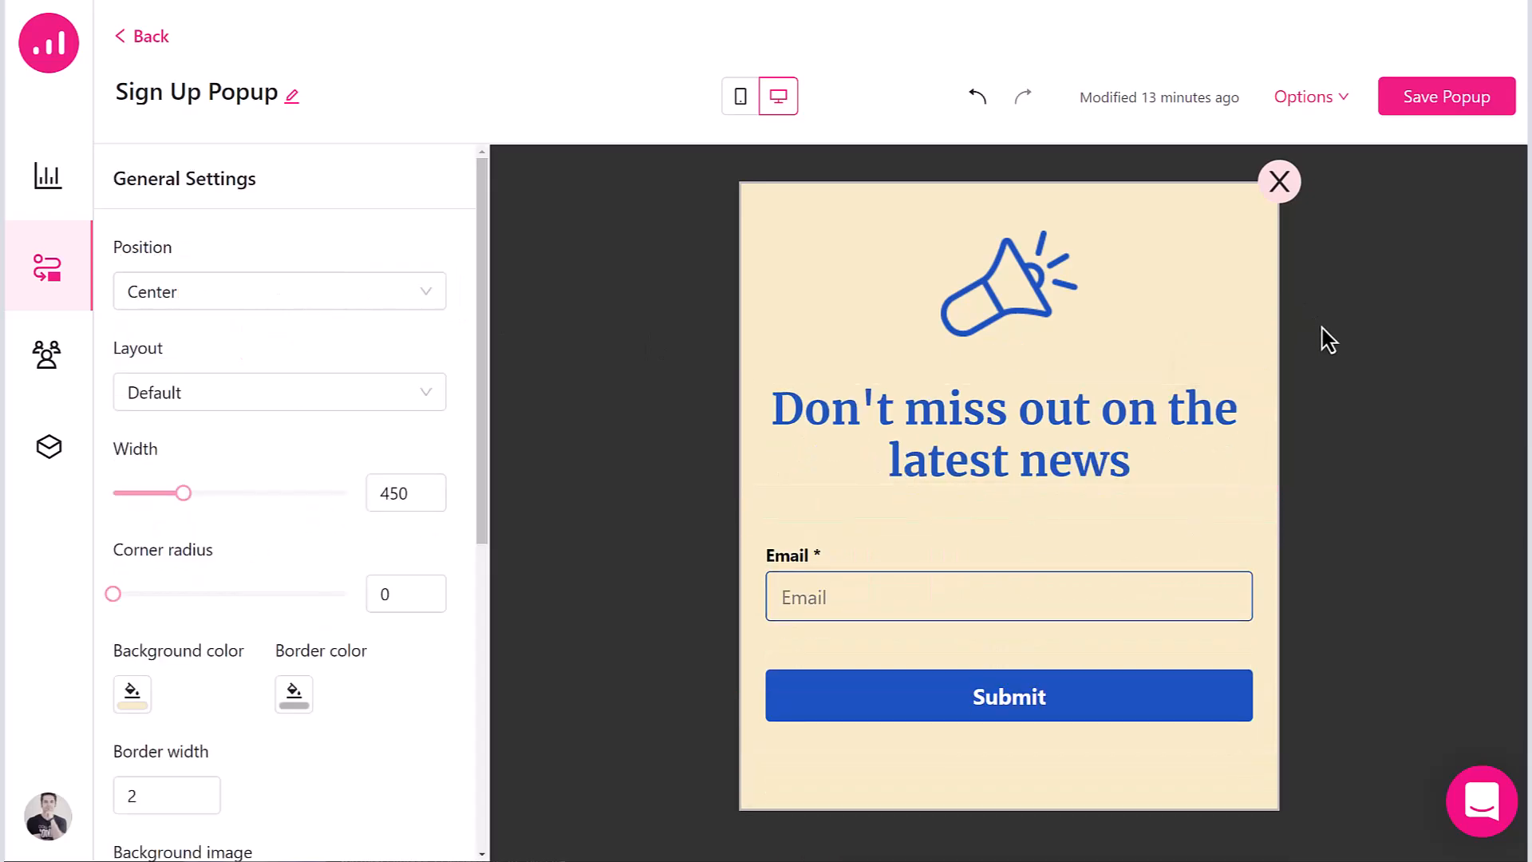
# - Check the popup's mobile preview, return to the desktop view and save the popup
pyautogui.click(740, 96)
pyautogui.scroll(-3, 971, 369)
pyautogui.click(778, 96)
pyautogui.click(1424, 92)
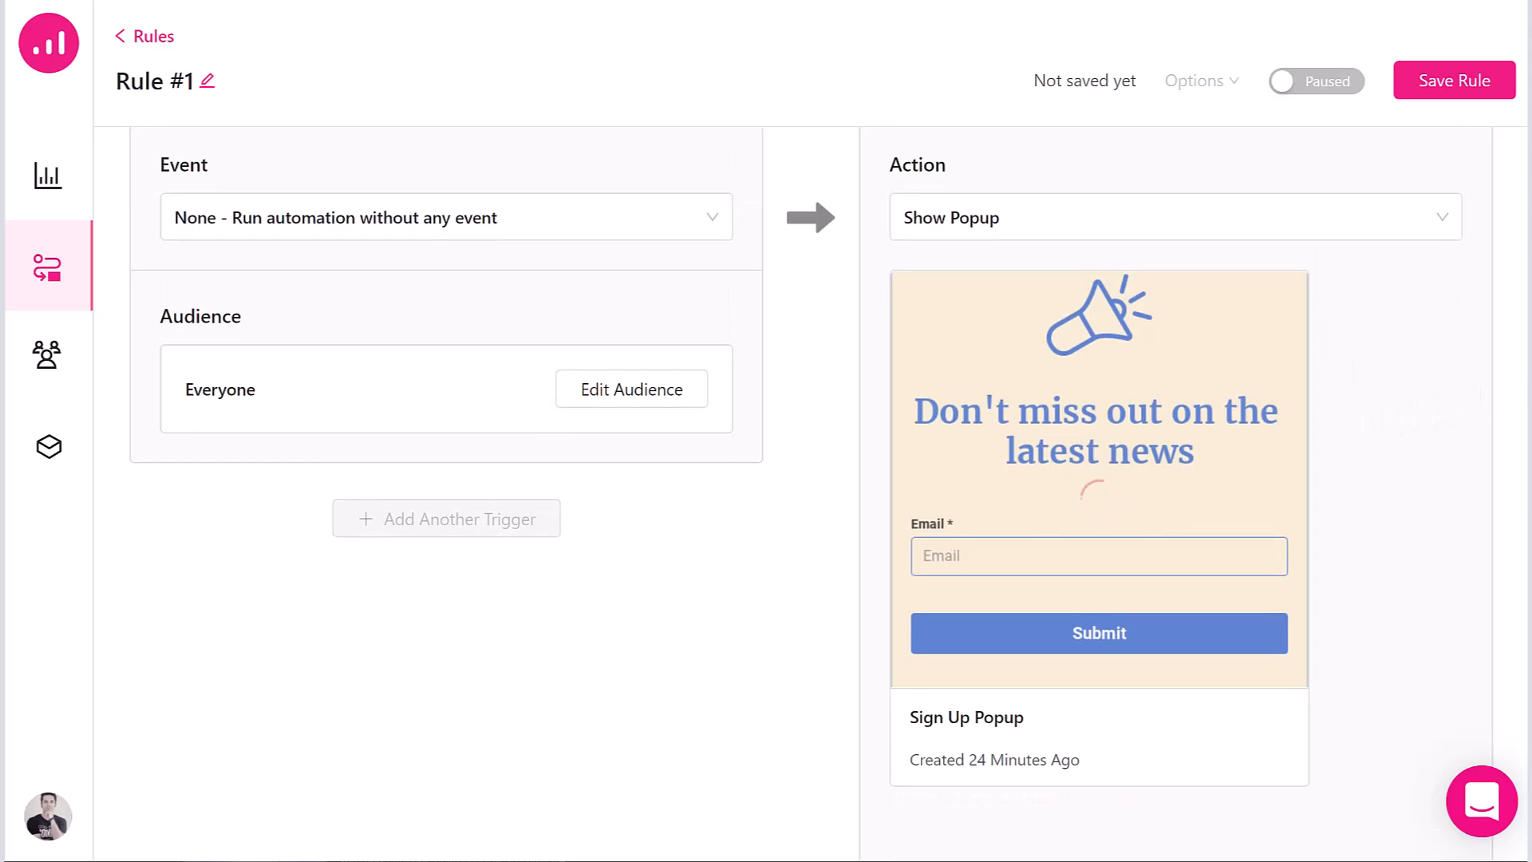
# - Make the popup display on page exit (exit intent) and save the rule
pyautogui.scroll(-7, 1175, 479)
pyautogui.click(978, 672)
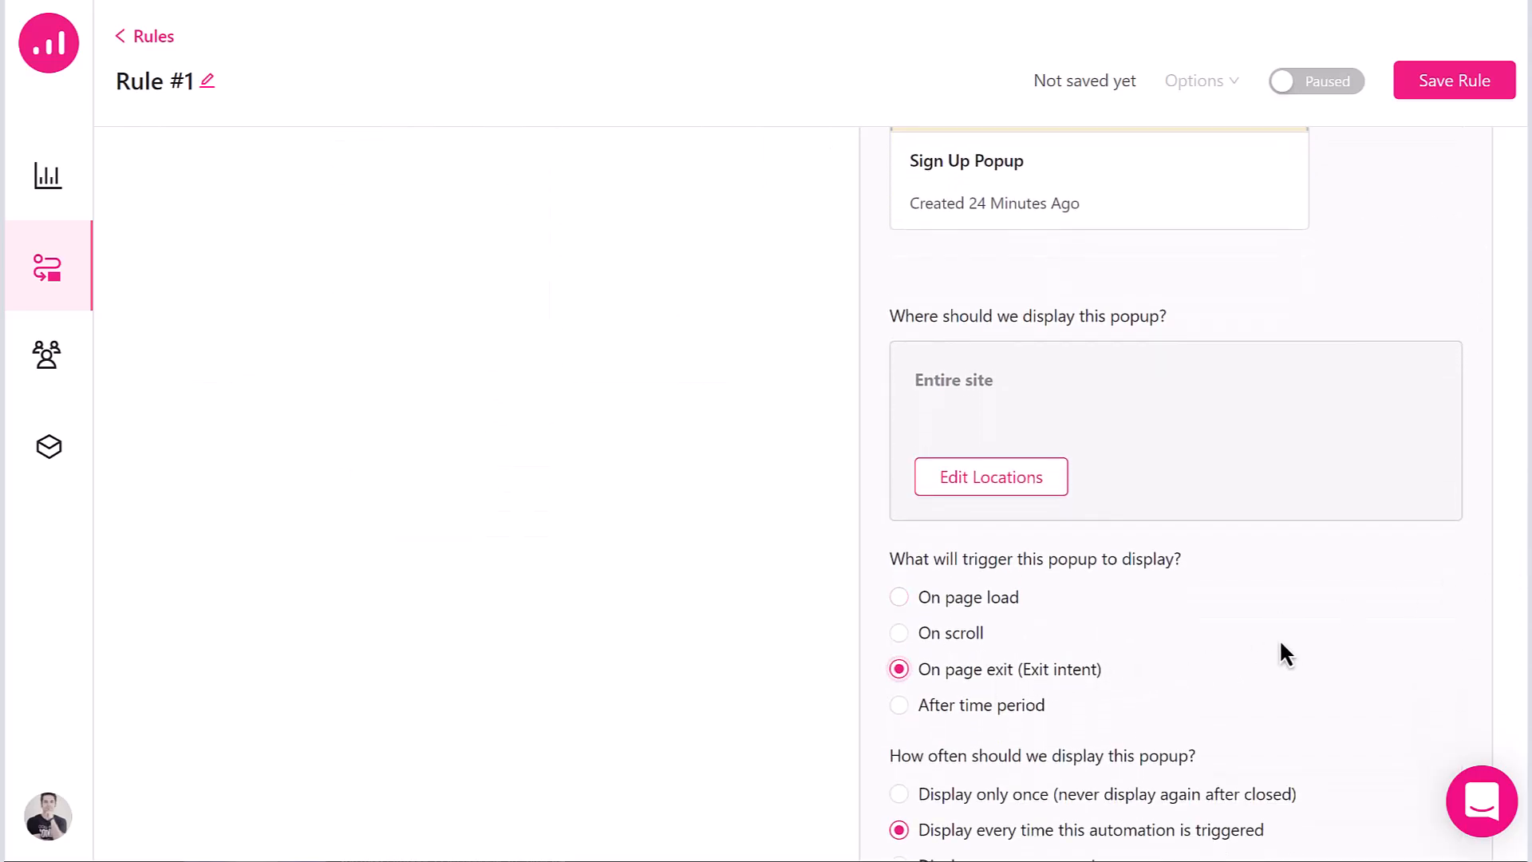
pyautogui.scroll(-6, 1281, 645)
pyautogui.scroll(14, 1280, 644)
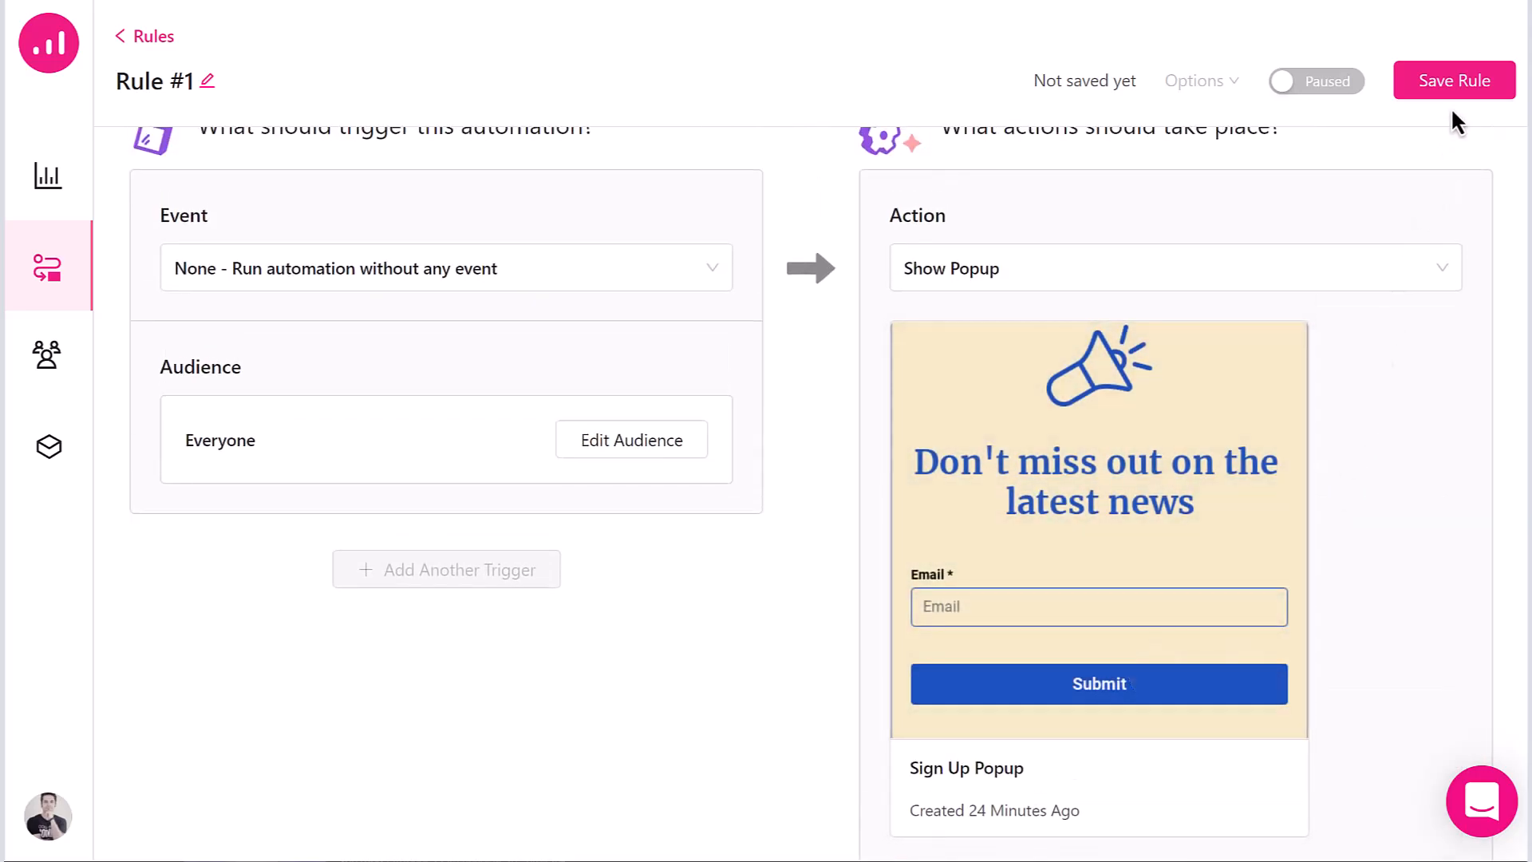
pyautogui.click(1447, 86)
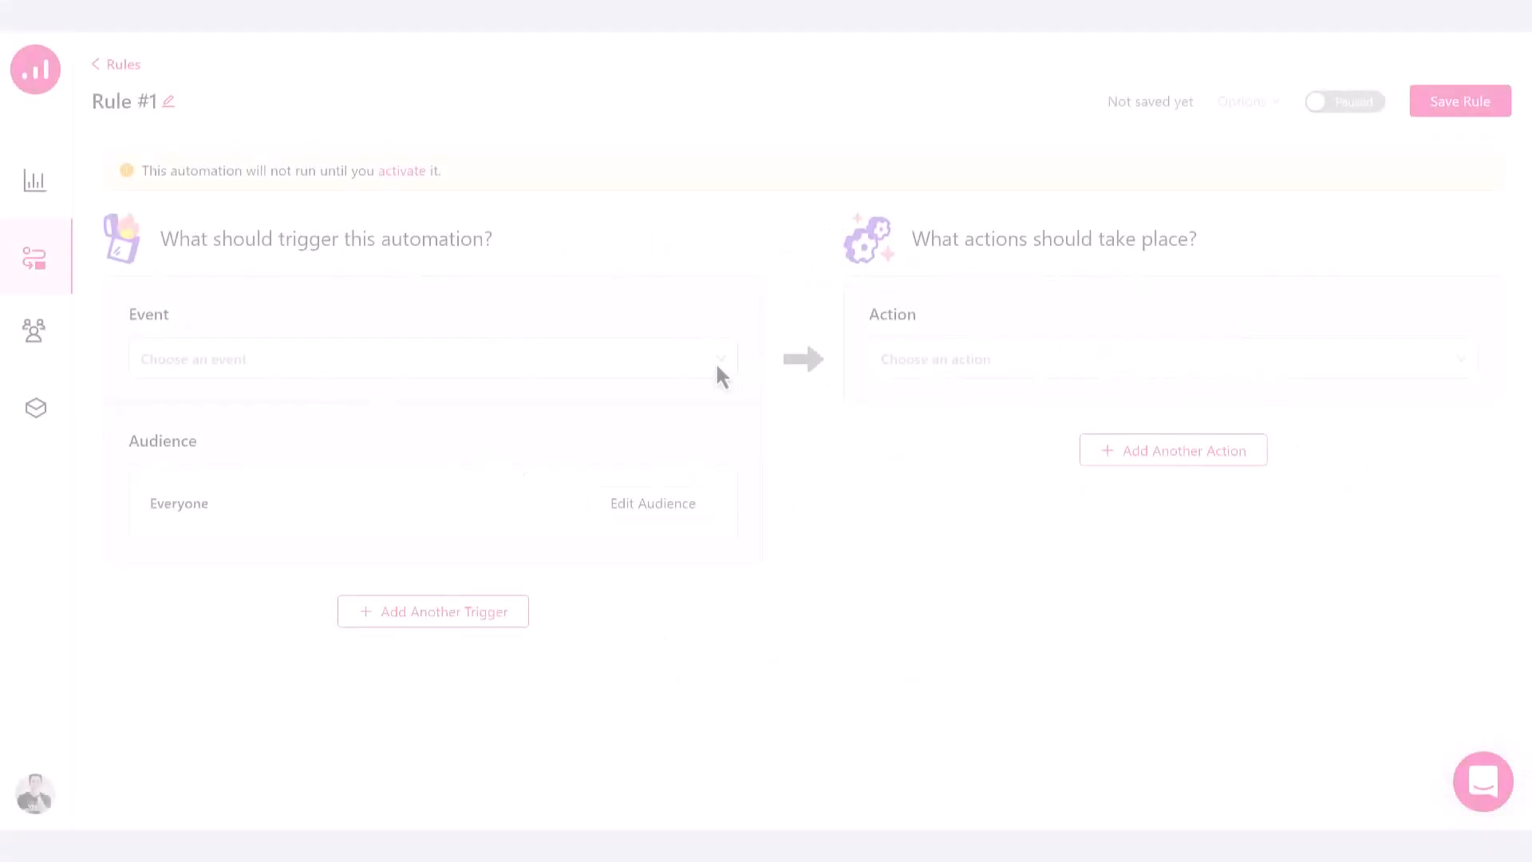
pyautogui.click(711, 363)
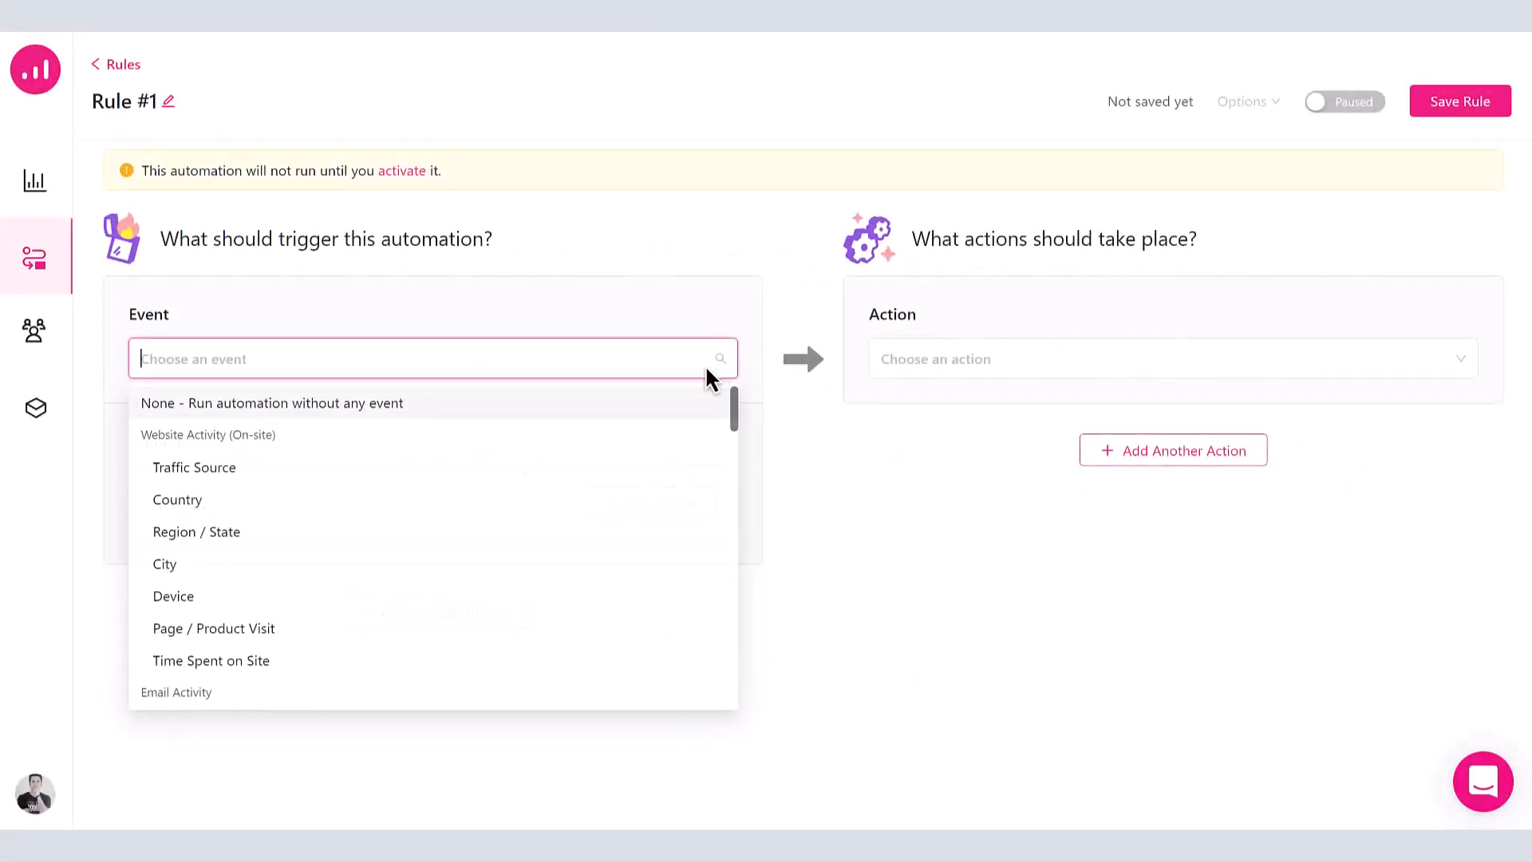
pyautogui.click(438, 466)
pyautogui.click(199, 528)
pyautogui.click(216, 558)
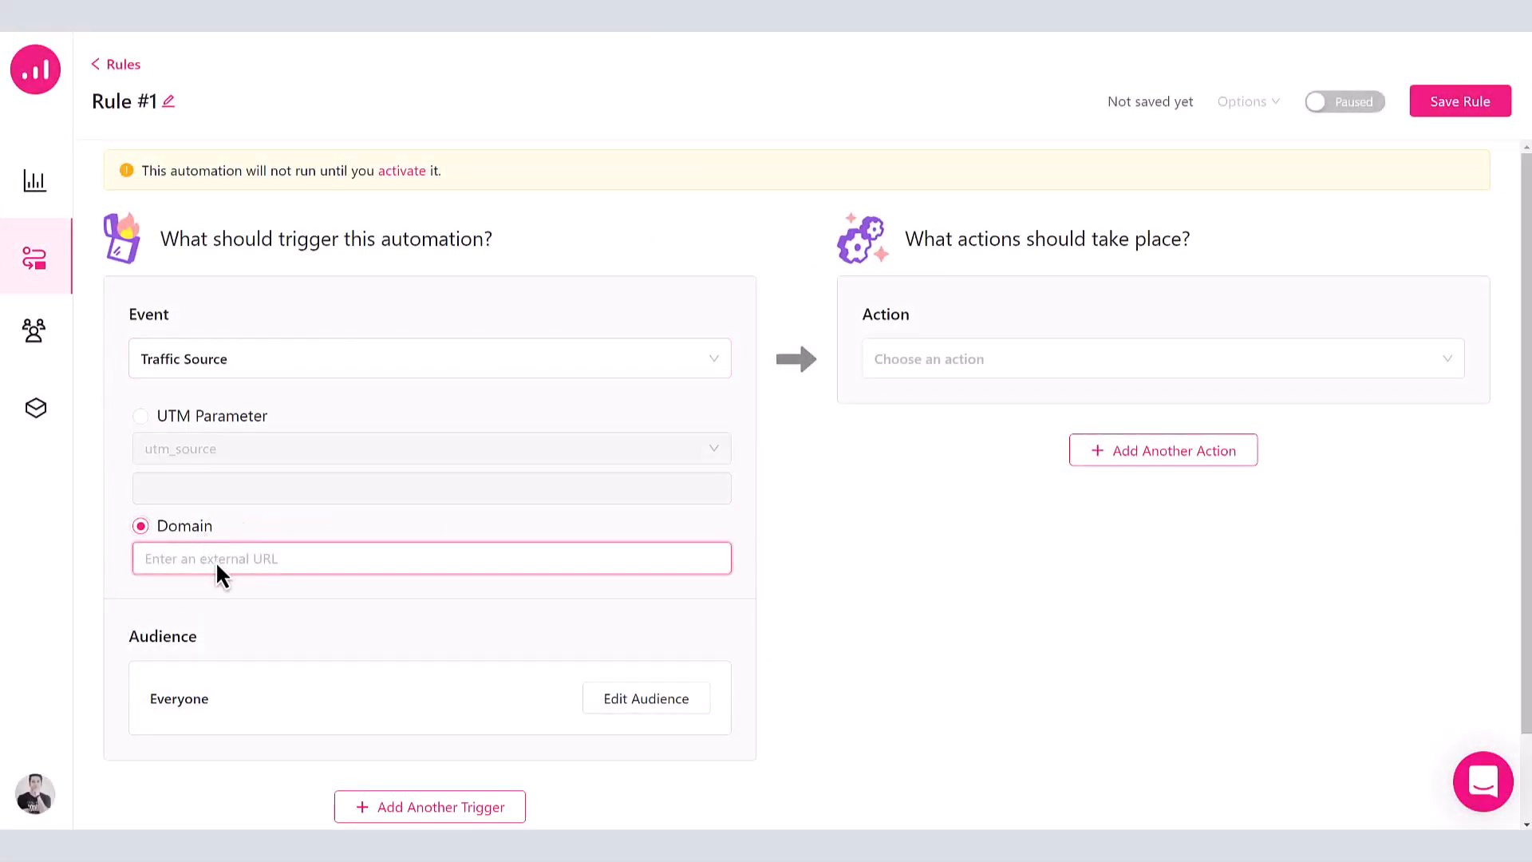
pyautogui.click(219, 361)
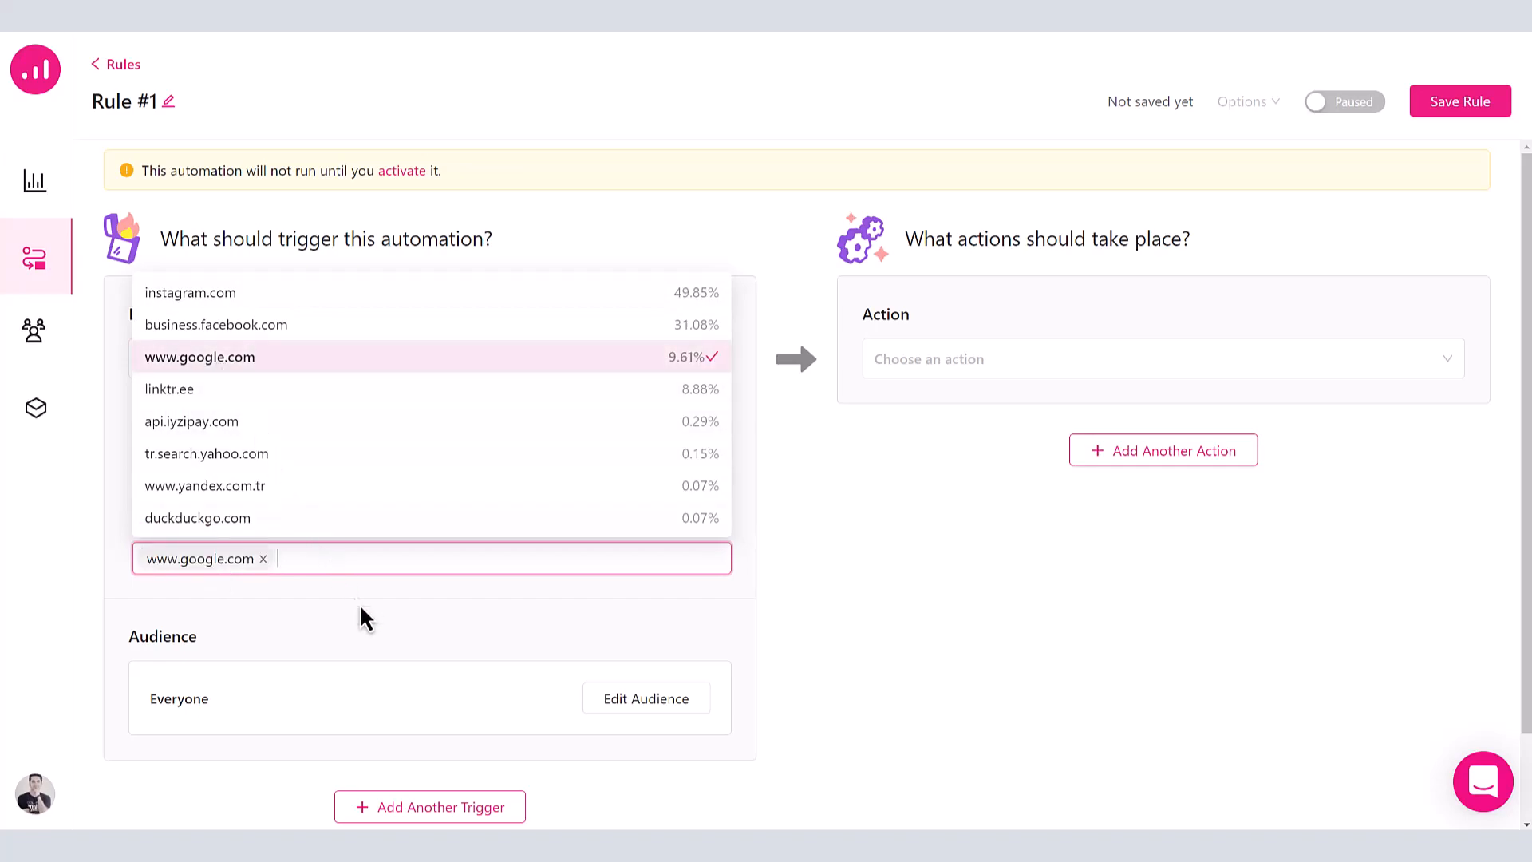
pyautogui.click(383, 650)
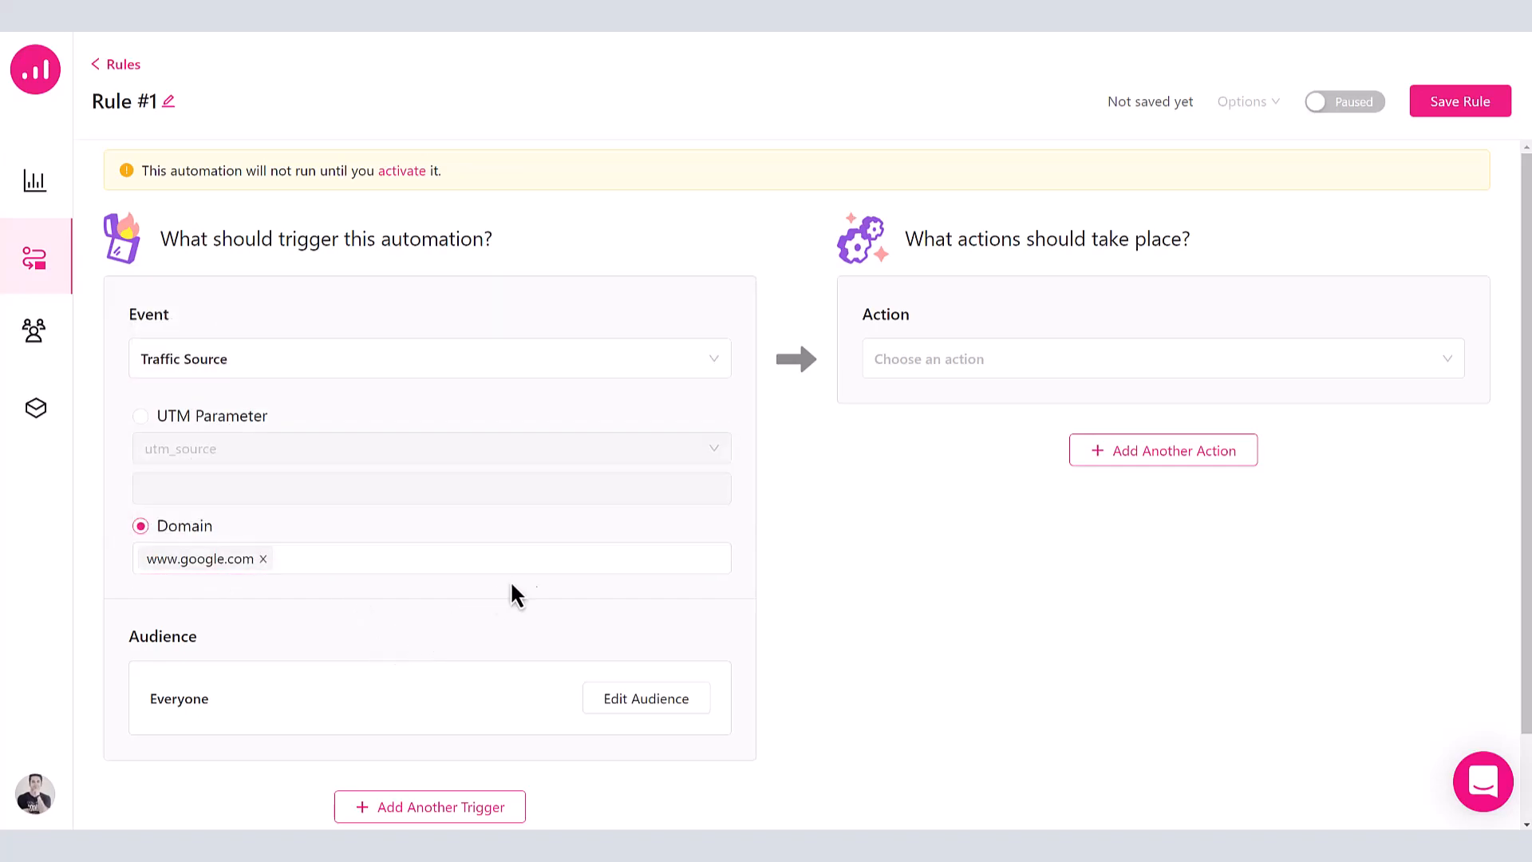
# - Set the rule's action to Personalize Page for the Job Listing page and start personalizing that page
pyautogui.click(1009, 371)
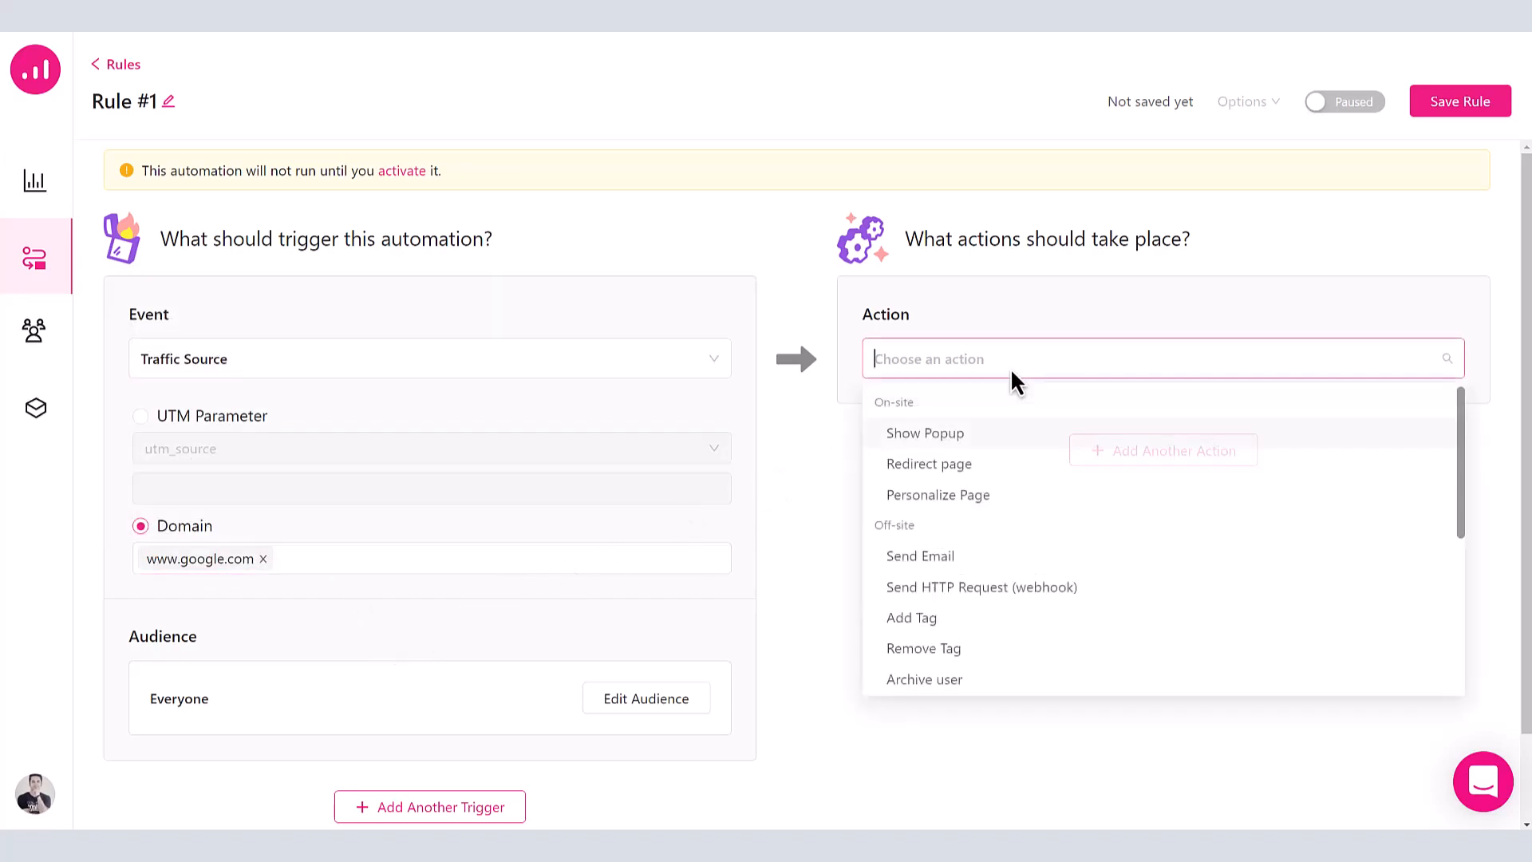
pyautogui.click(960, 504)
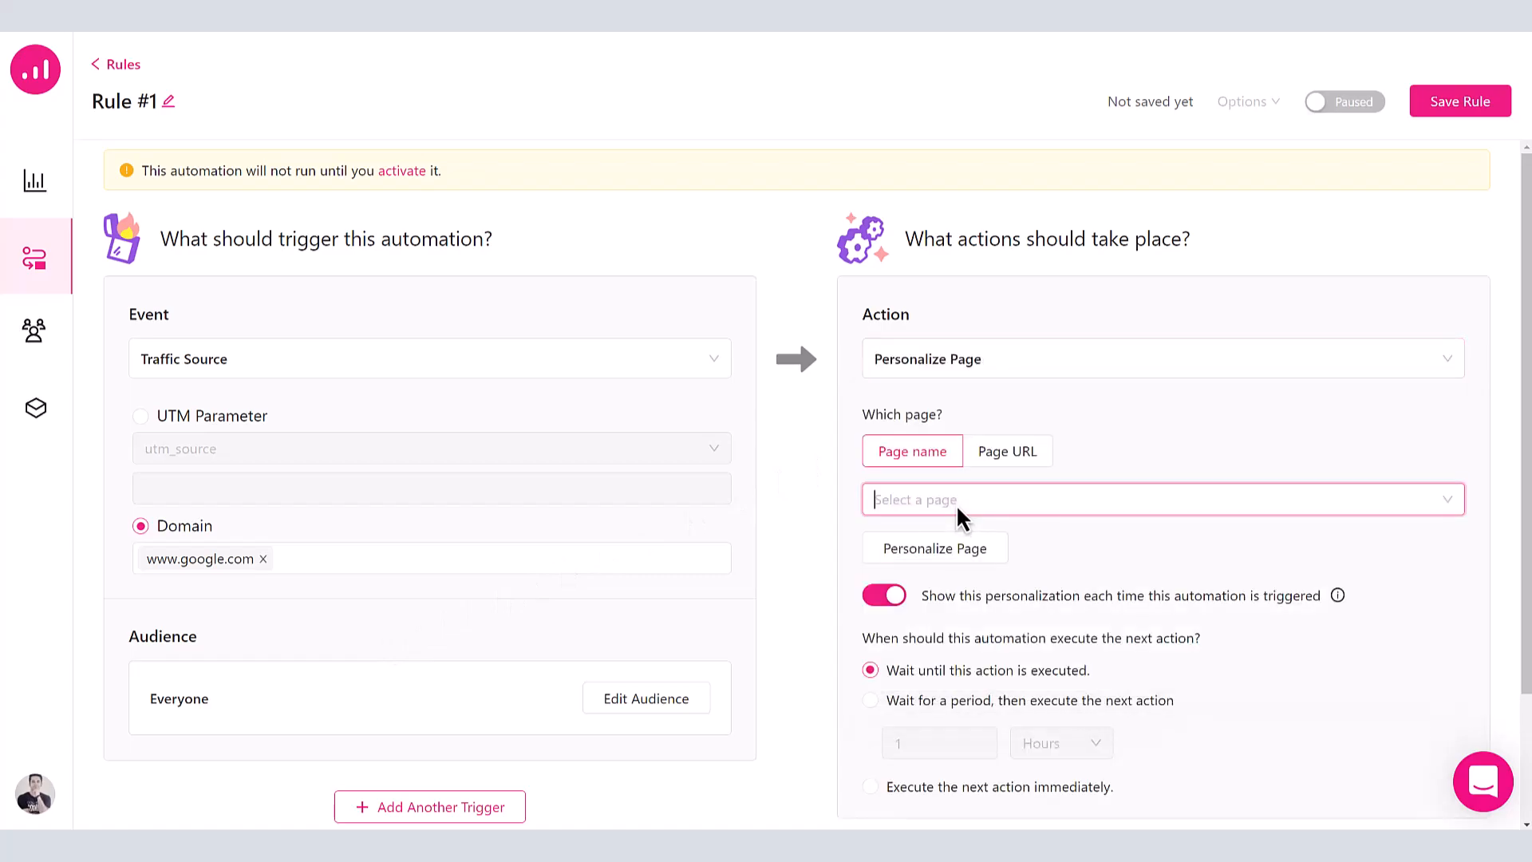
pyautogui.click(957, 513)
pyautogui.click(931, 578)
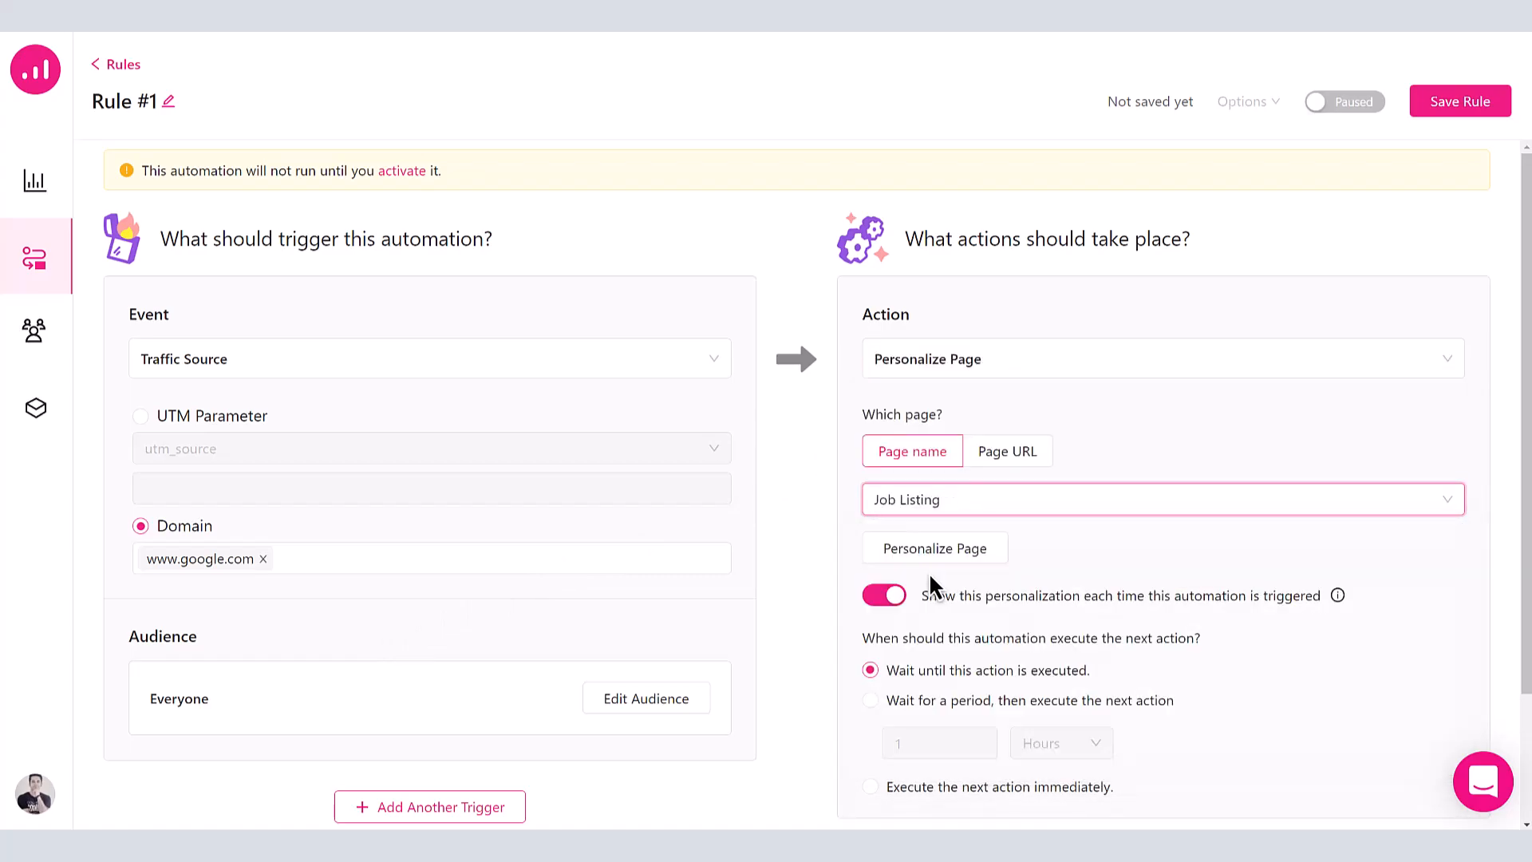
pyautogui.click(931, 554)
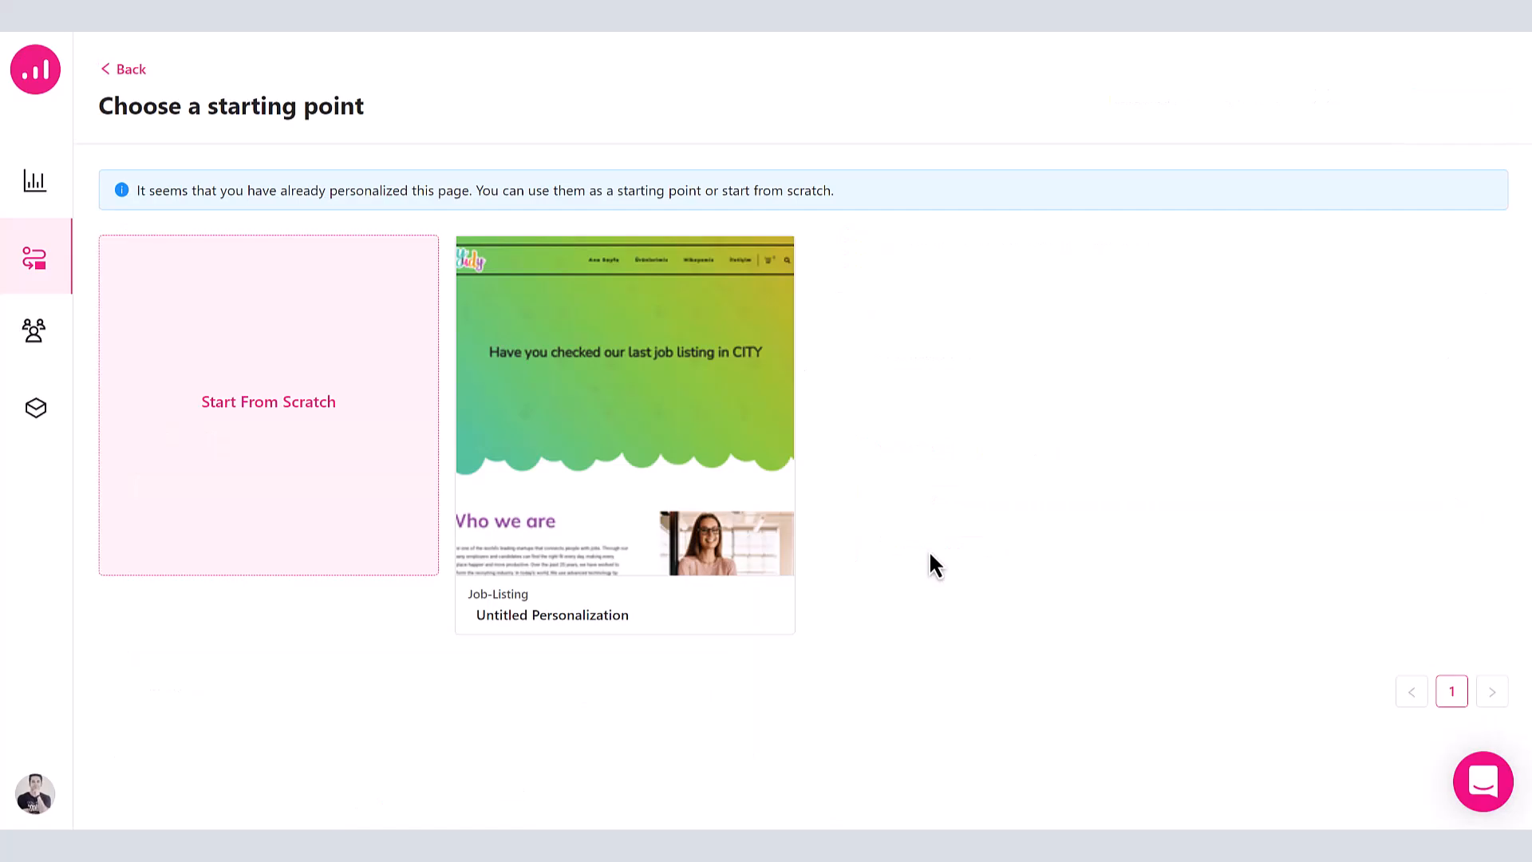
# - Create a new personalization from scratch named "Job Listing"
pyautogui.click(324, 411)
pyautogui.click(671, 289)
pyautogui.write('Job Listing')
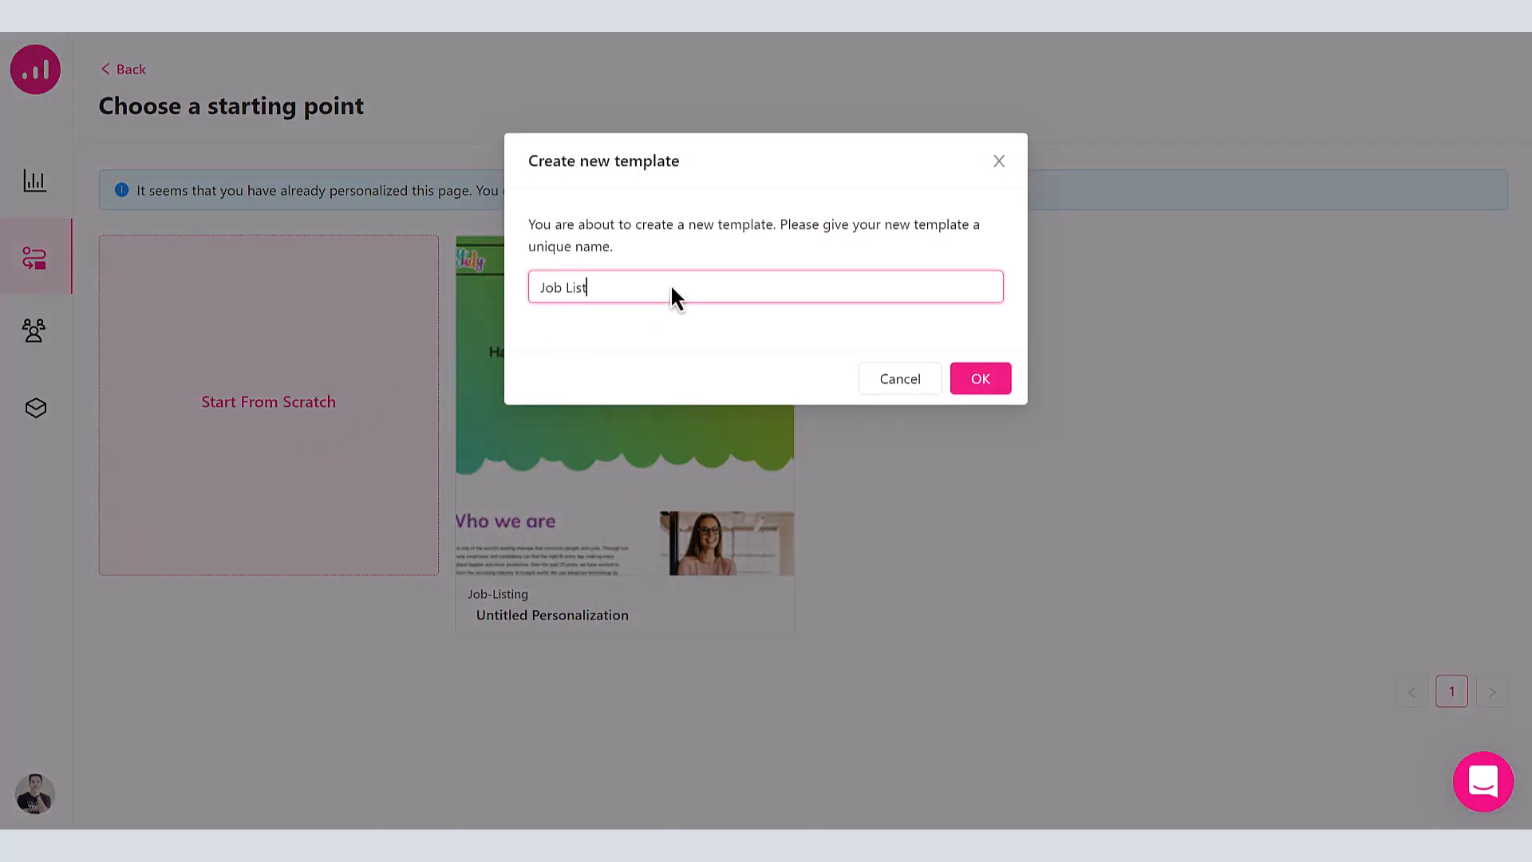
pyautogui.click(978, 383)
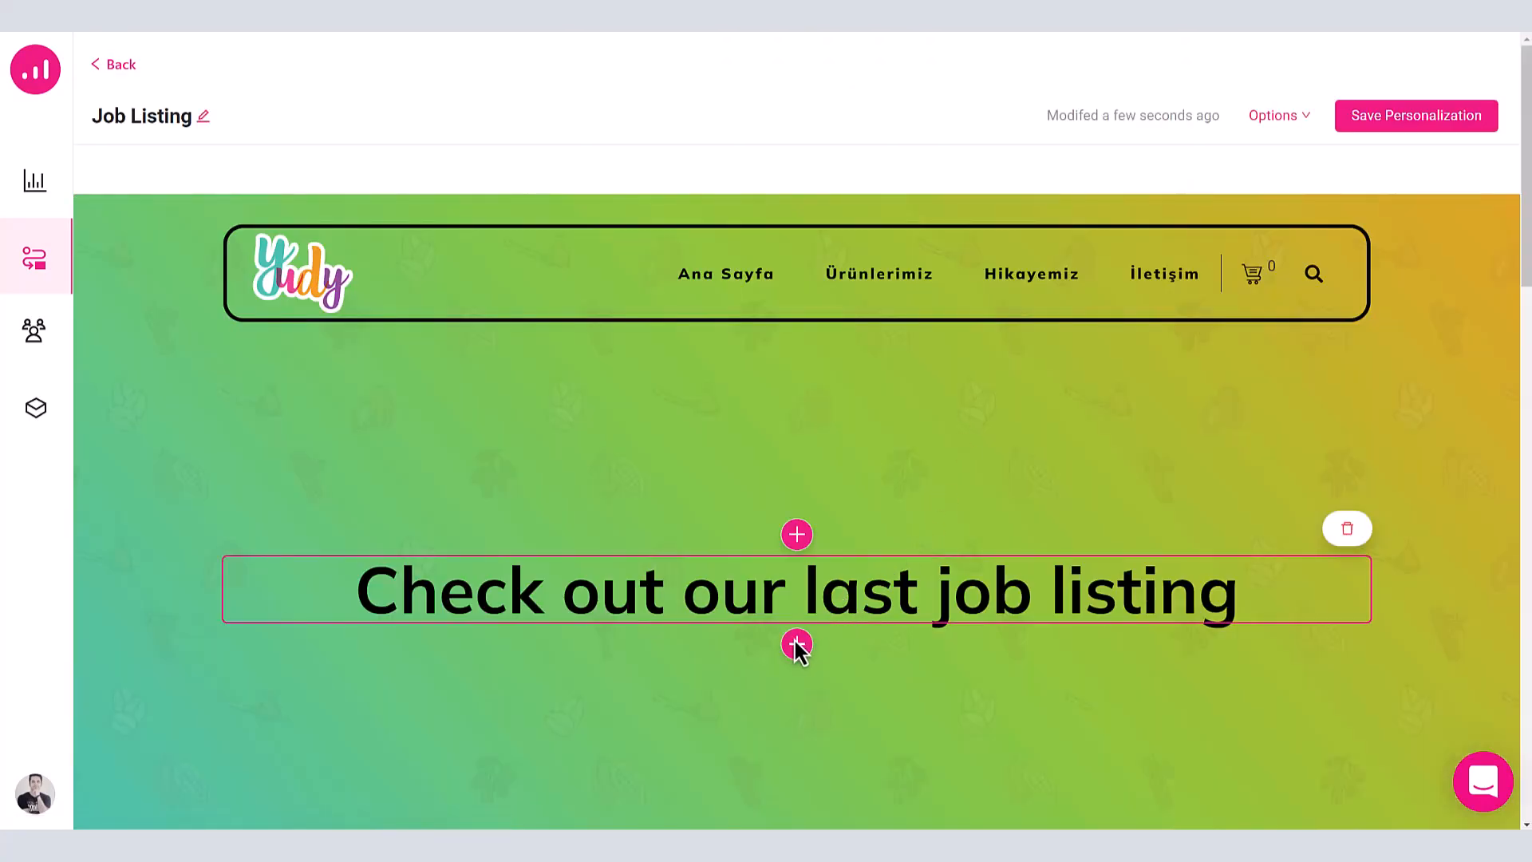
# - Add a text element below the "Check out our last job listing" heading and delete that original heading
pyautogui.click(796, 643)
pyautogui.click(702, 526)
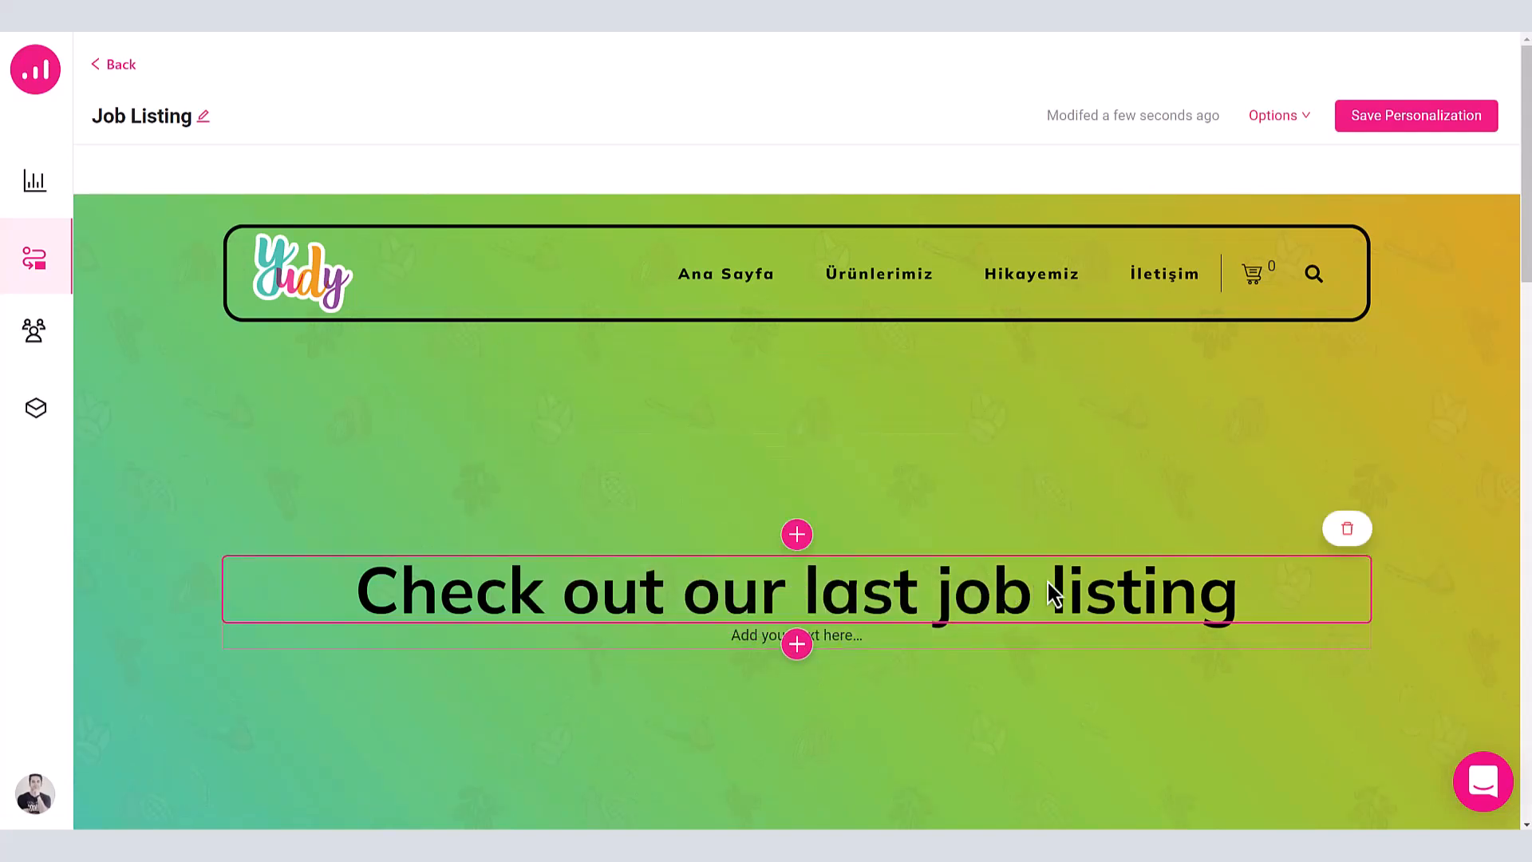
pyautogui.click(1345, 530)
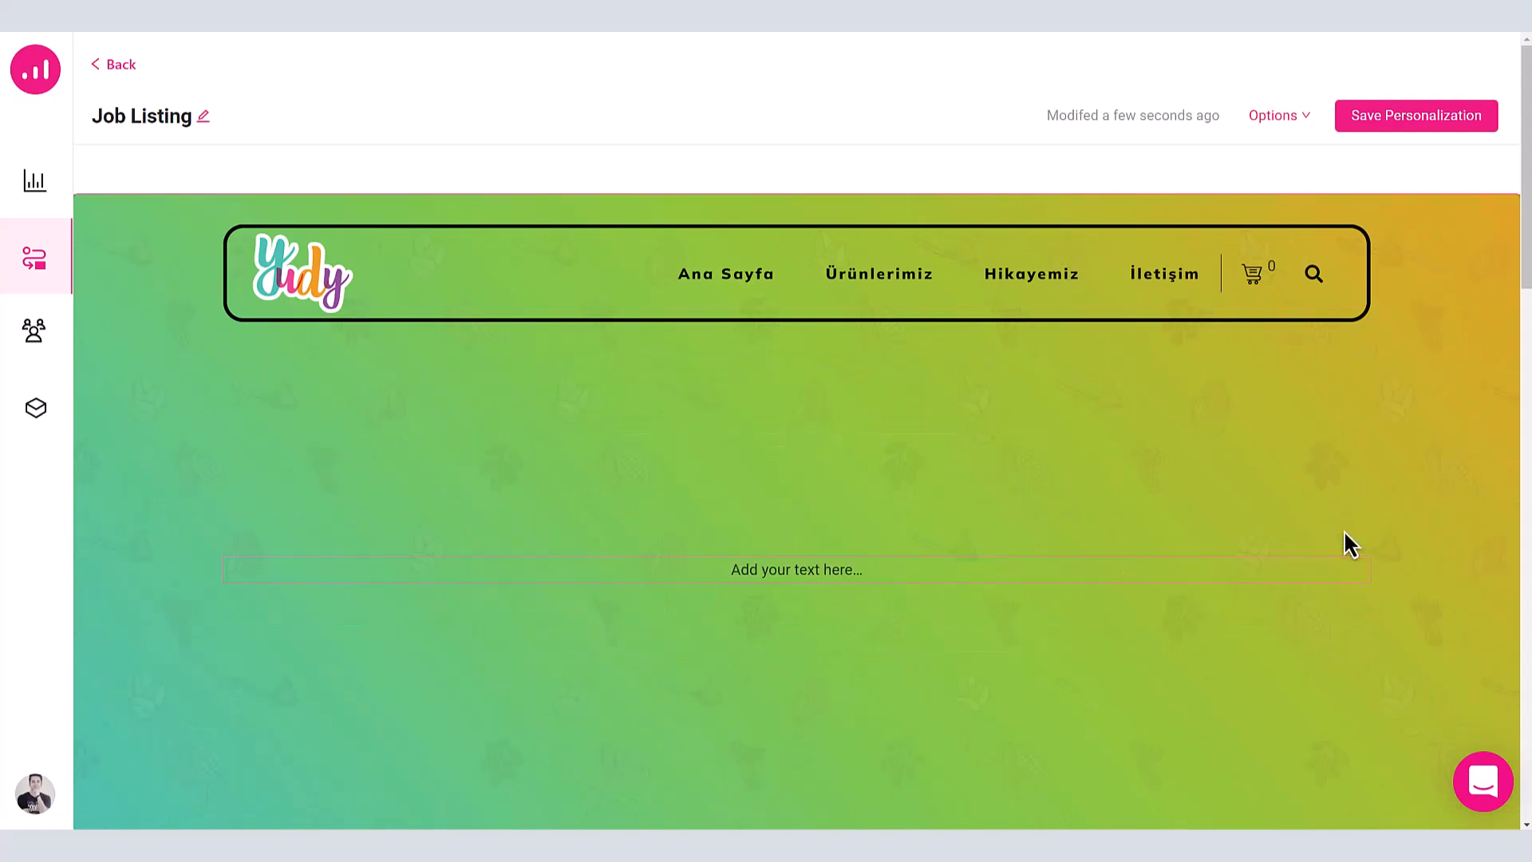
# - Fill the new text element with "Have you checked our last job listing in" followed by the City dynamic keyword
pyautogui.click(818, 566)
pyautogui.write('Have you check')
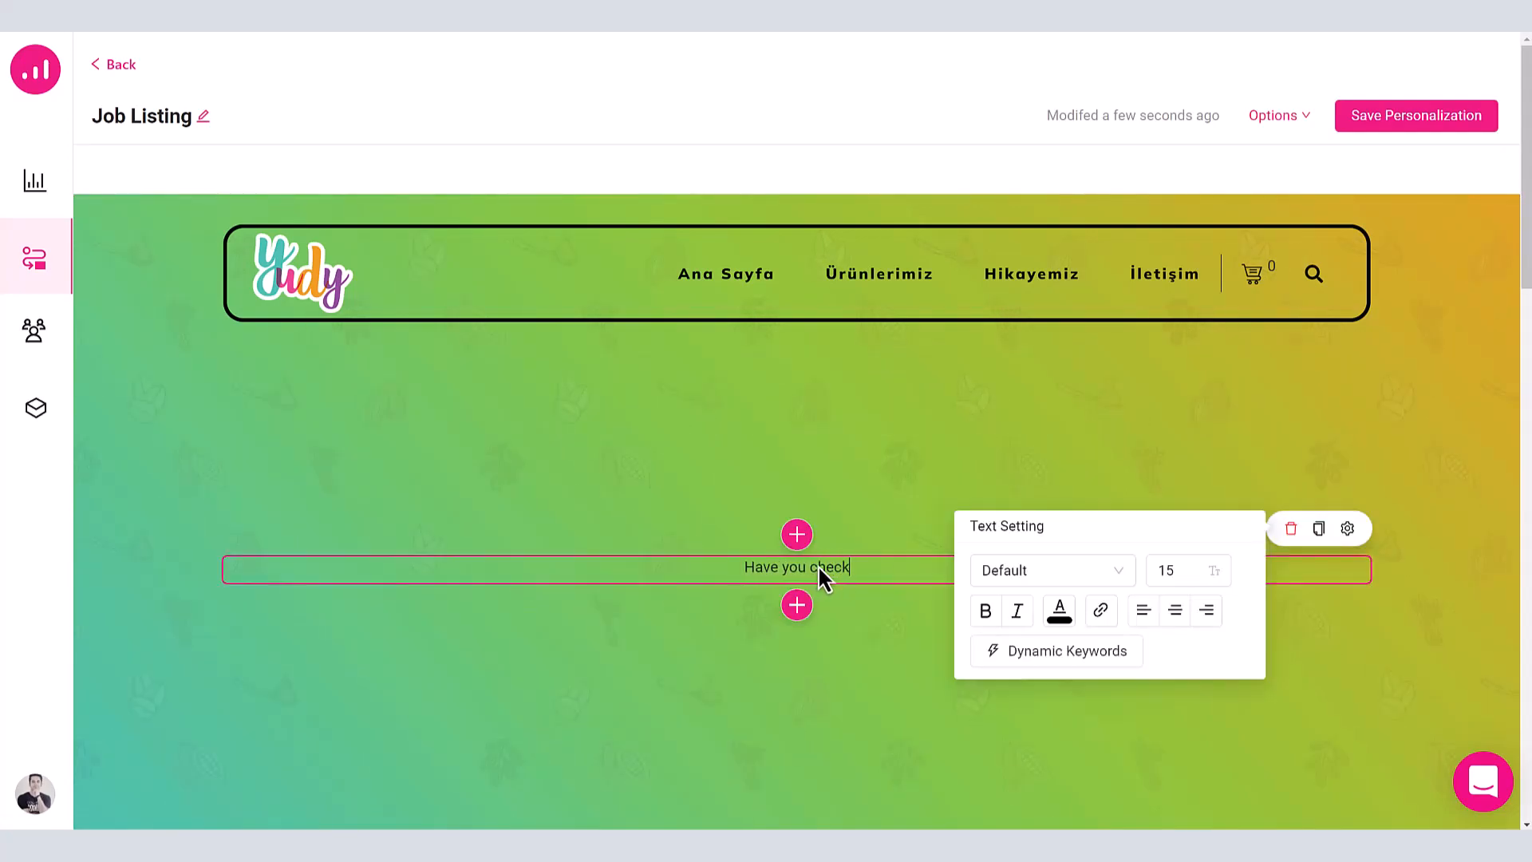
pyautogui.write('ed our last job listing in')
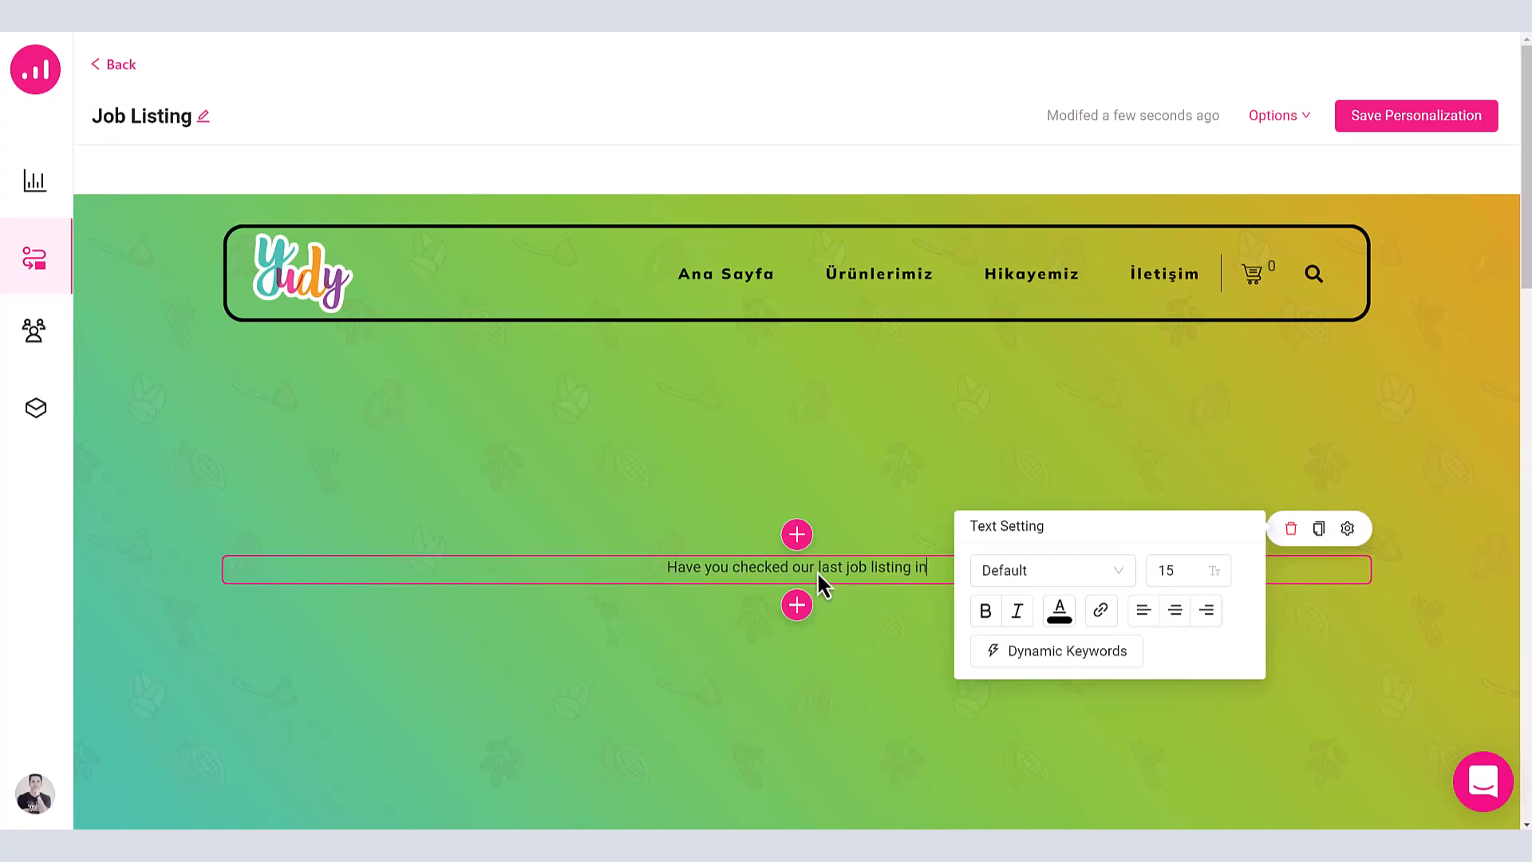
pyautogui.click(1088, 649)
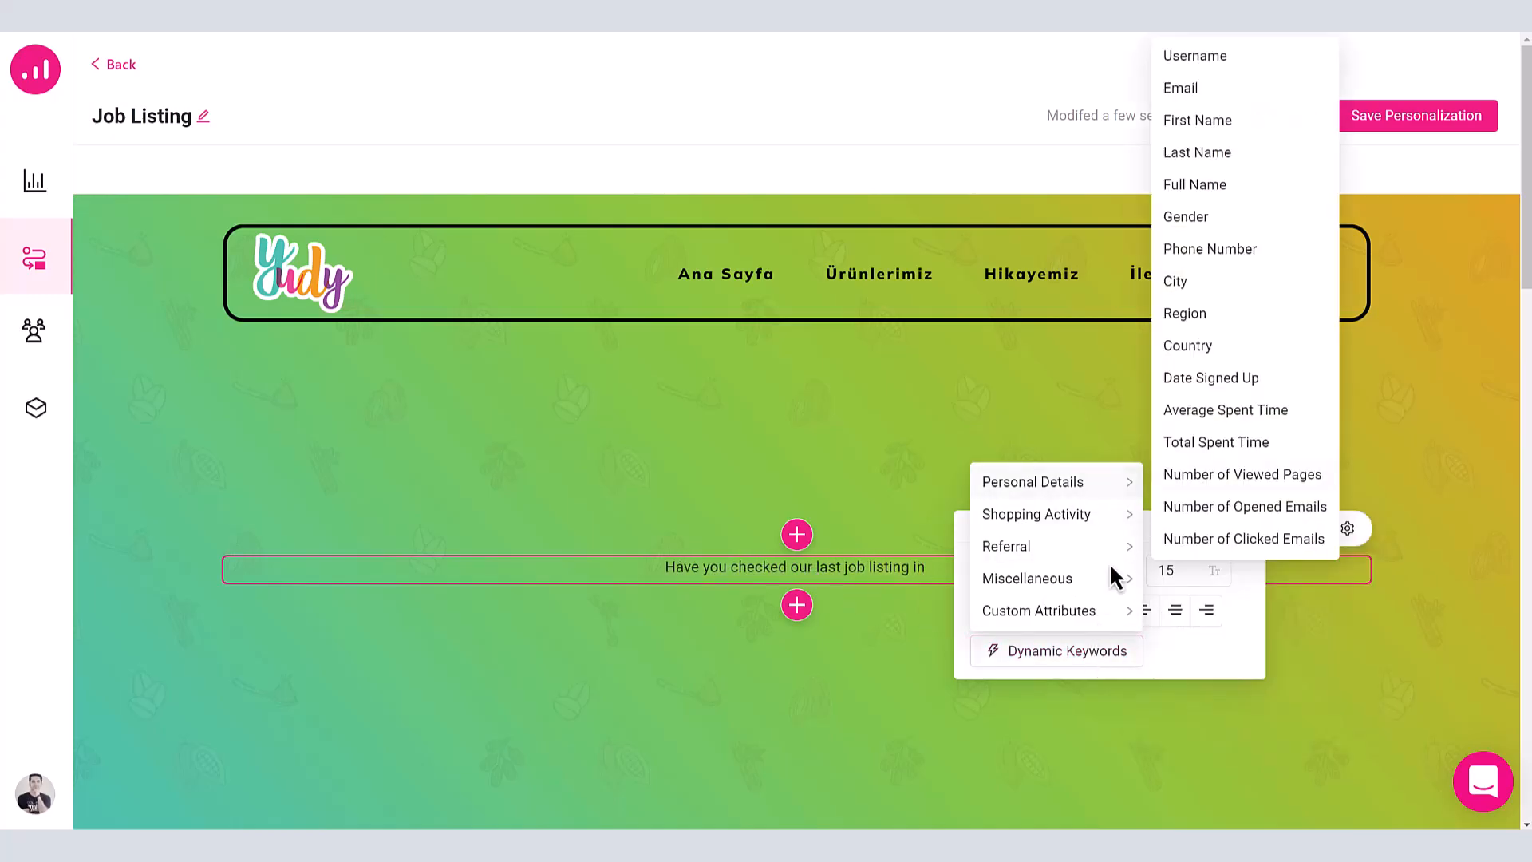
pyautogui.click(1179, 285)
# - Make the whole new text line bold at font size 44 and save the personalization
pyautogui.click(1160, 570)
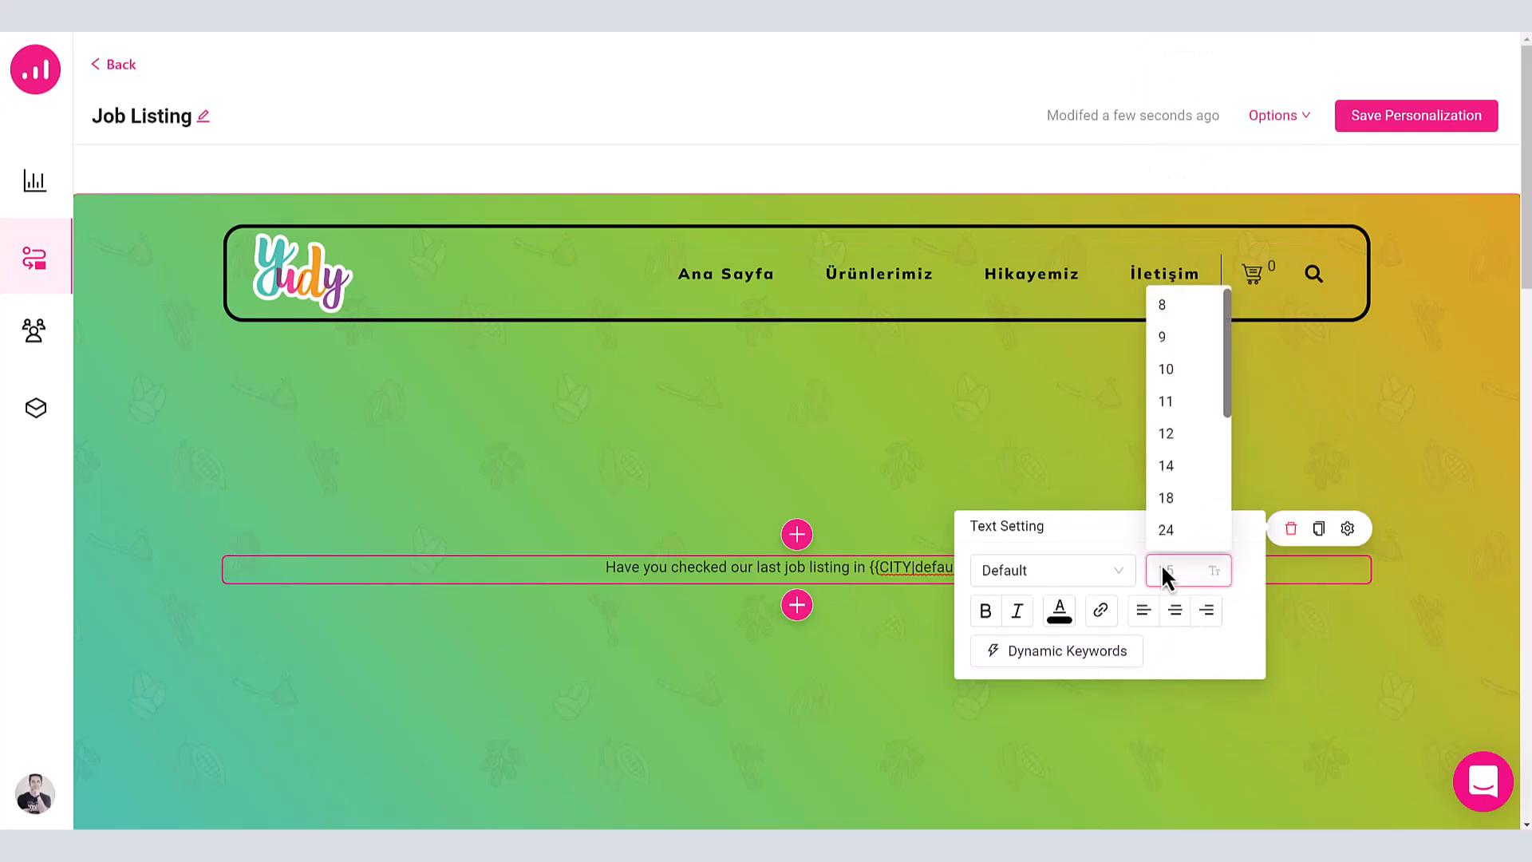
pyautogui.click(1161, 566)
pyautogui.click(853, 572)
pyautogui.tripleClick(853, 572)
pyautogui.click(1181, 571)
pyautogui.write('44')
pyautogui.press('Return')
pyautogui.click(987, 610)
pyautogui.click(1021, 573)
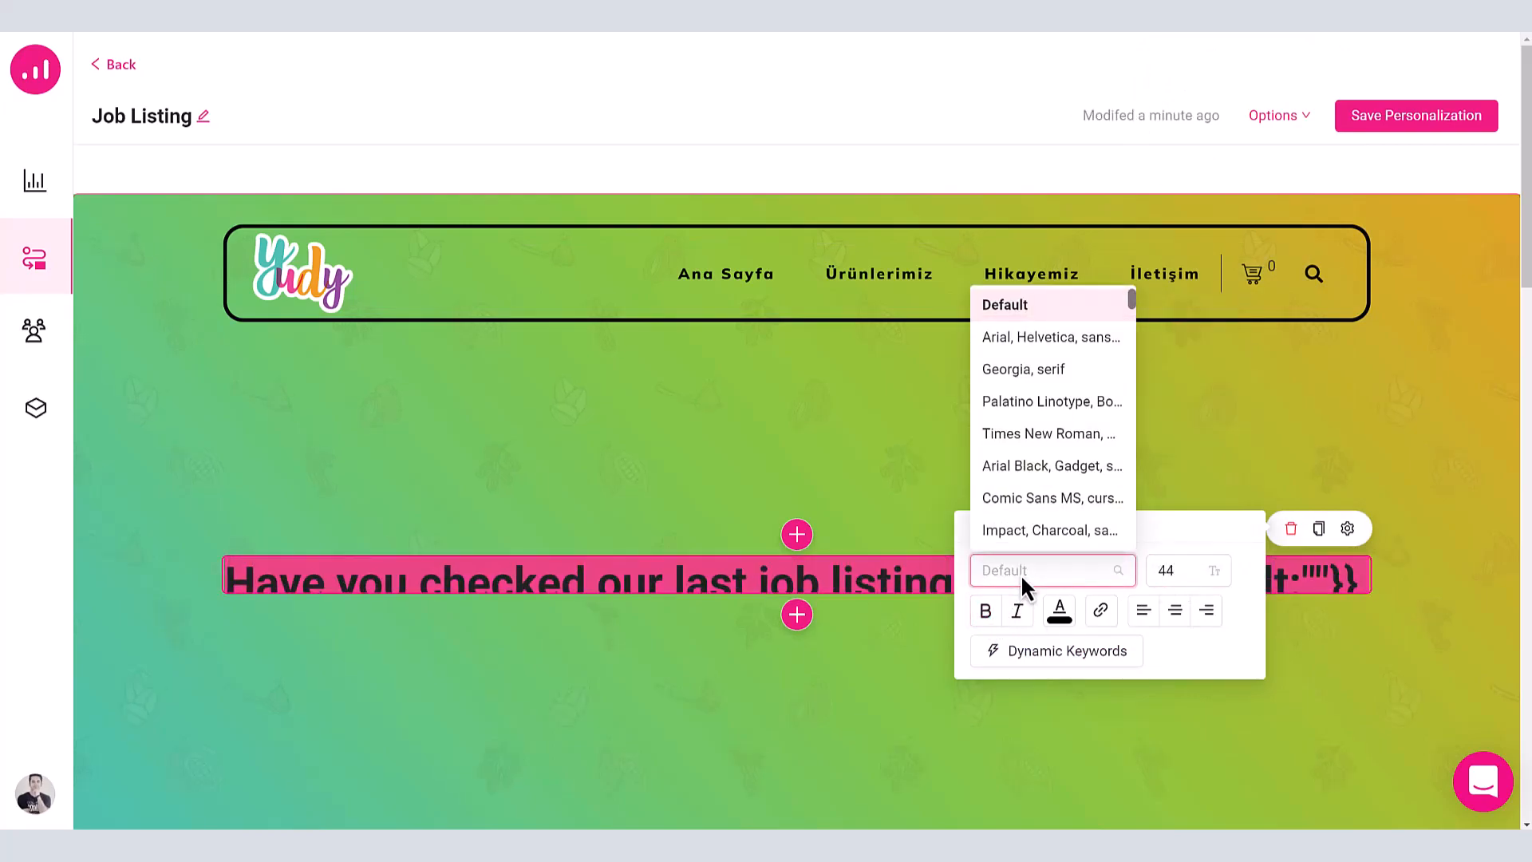
pyautogui.click(1199, 643)
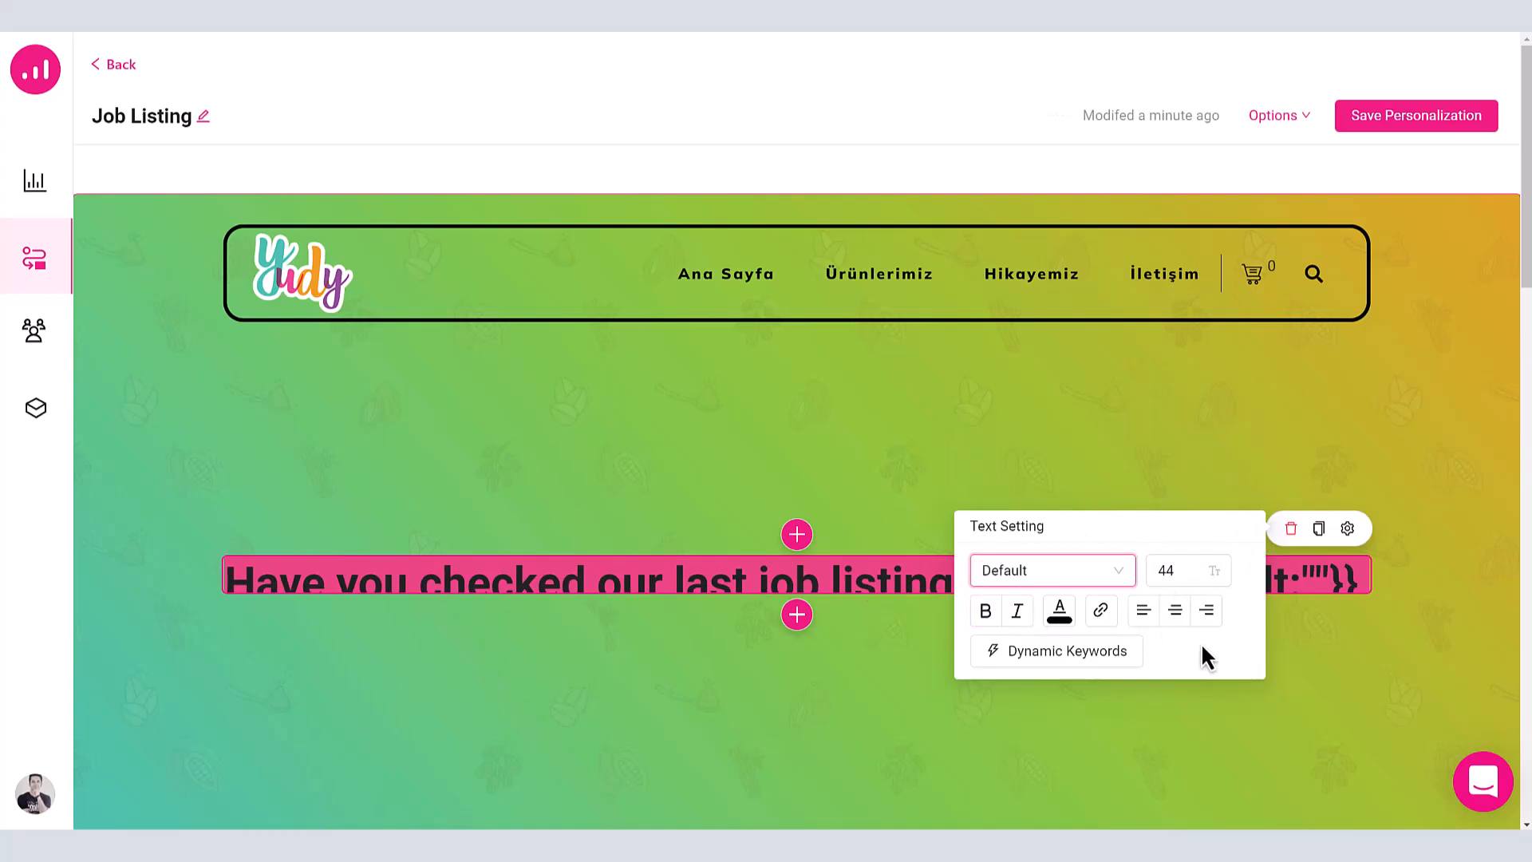
pyautogui.click(1308, 674)
pyautogui.click(1284, 149)
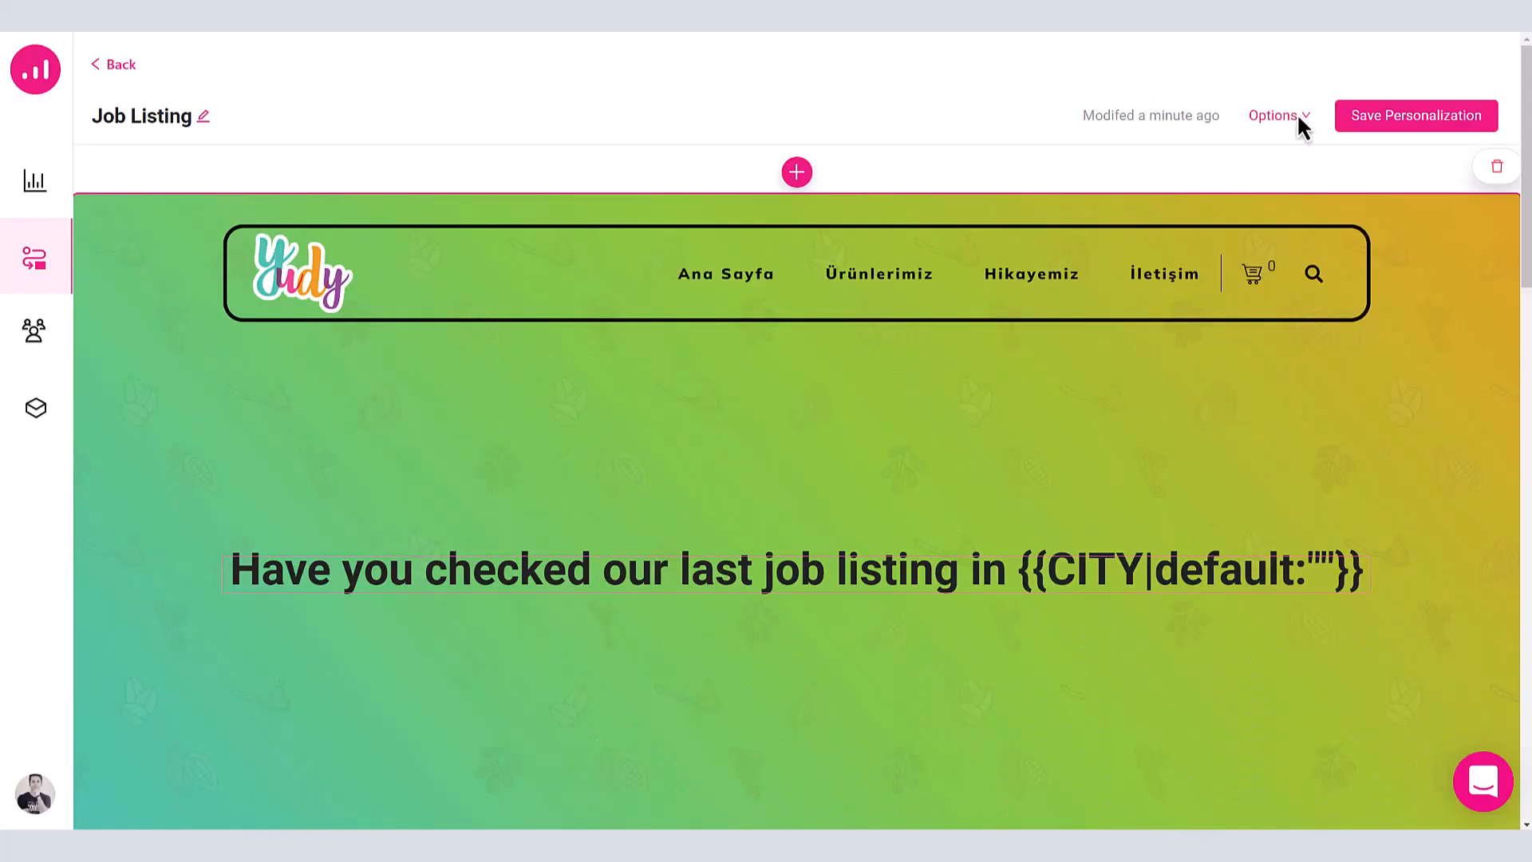
pyautogui.click(1372, 120)
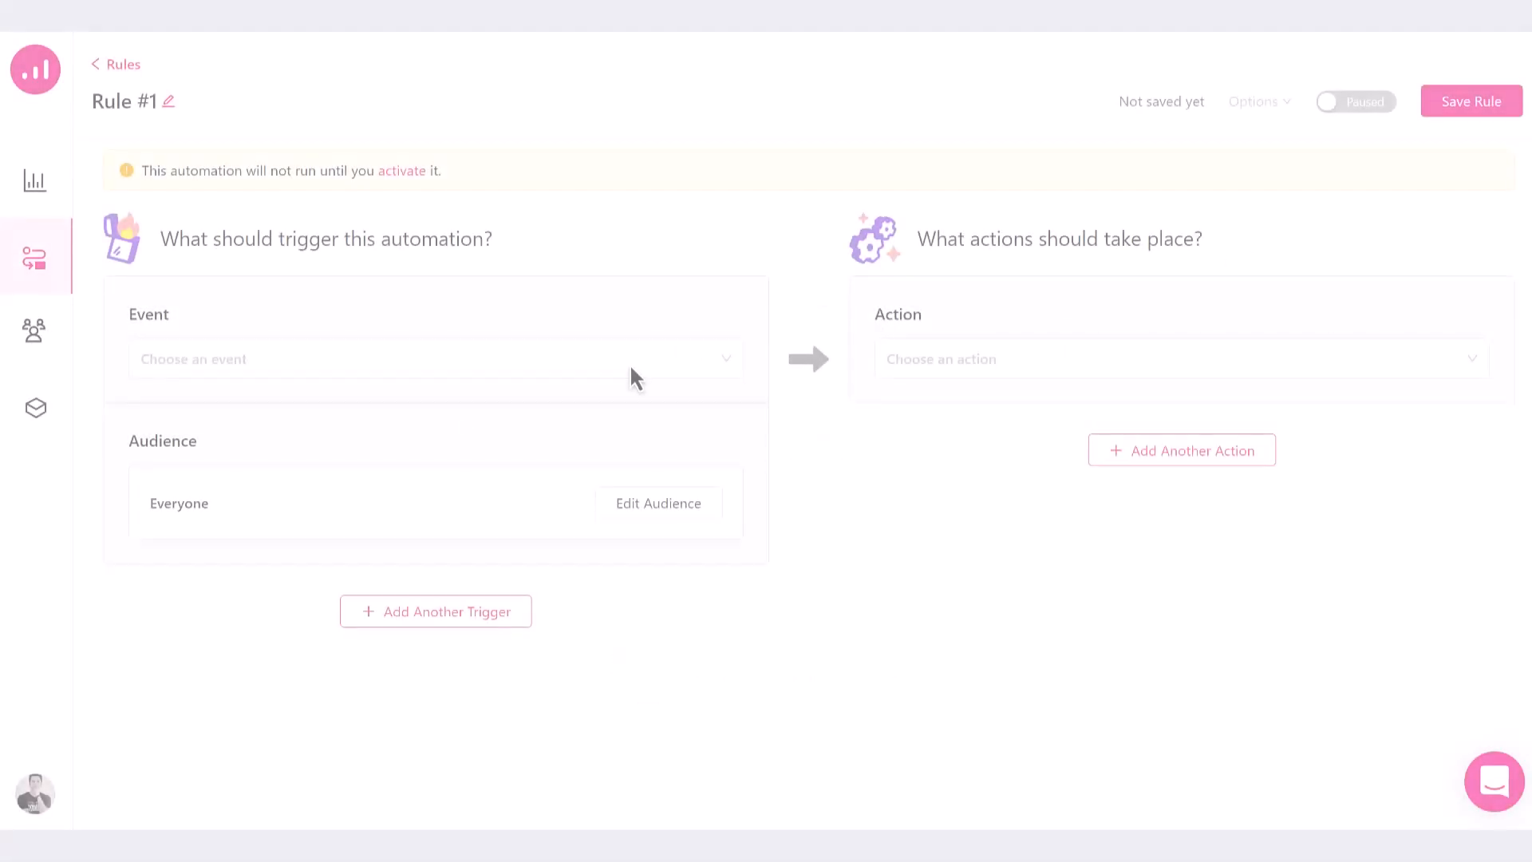
# - In the new rule, set the trigger event to the WooCommerce event Order Placed
pyautogui.click(629, 362)
pyautogui.write('Order Placed')
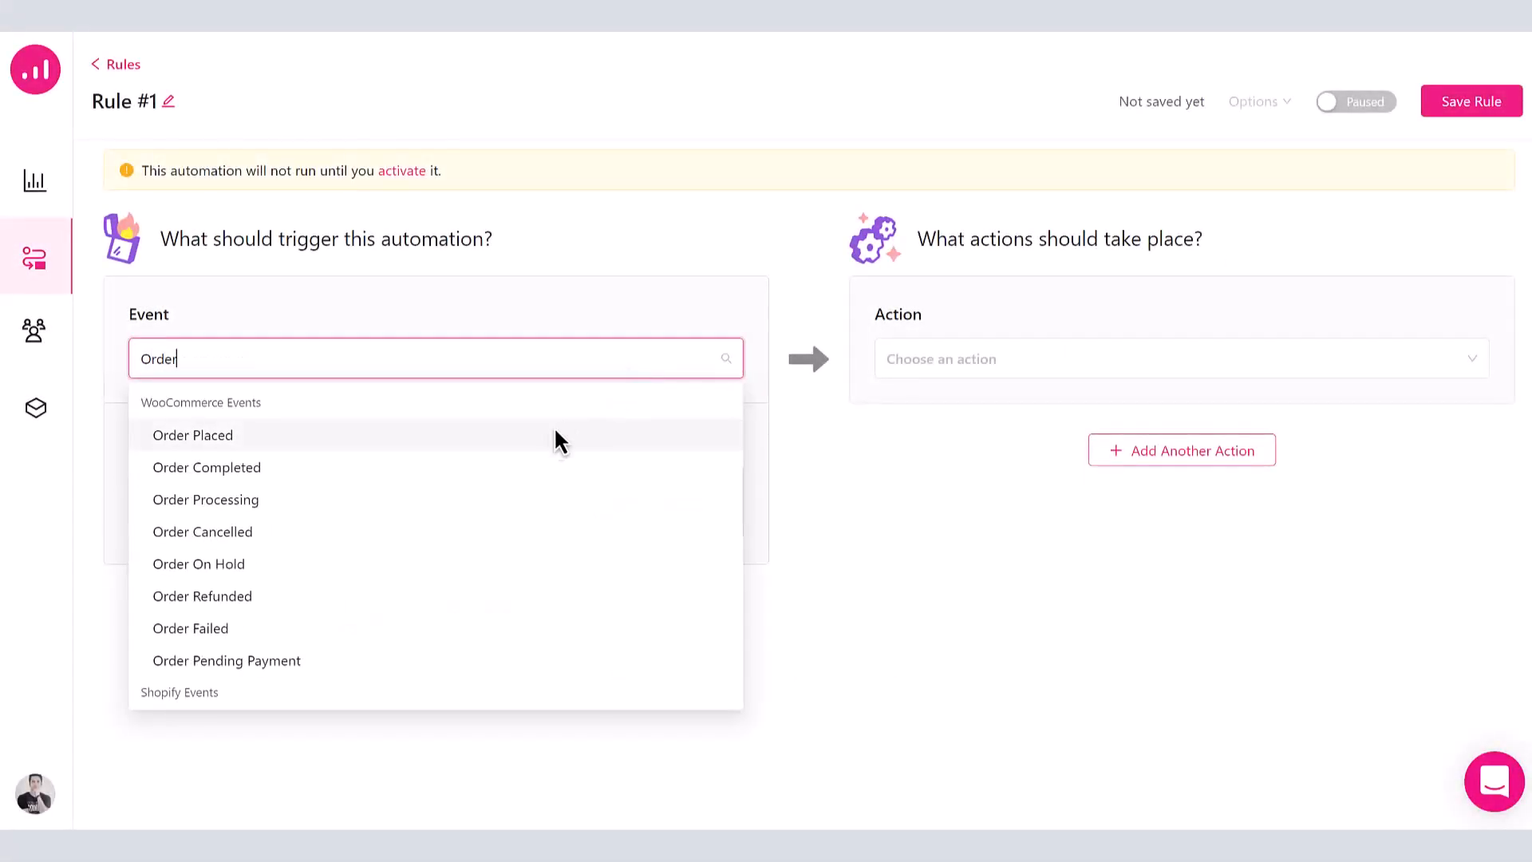
pyautogui.click(558, 432)
# - Limit the audience with a Placed Order filter: in last order, has at least 100 in total cart amount, and save it
pyautogui.click(625, 511)
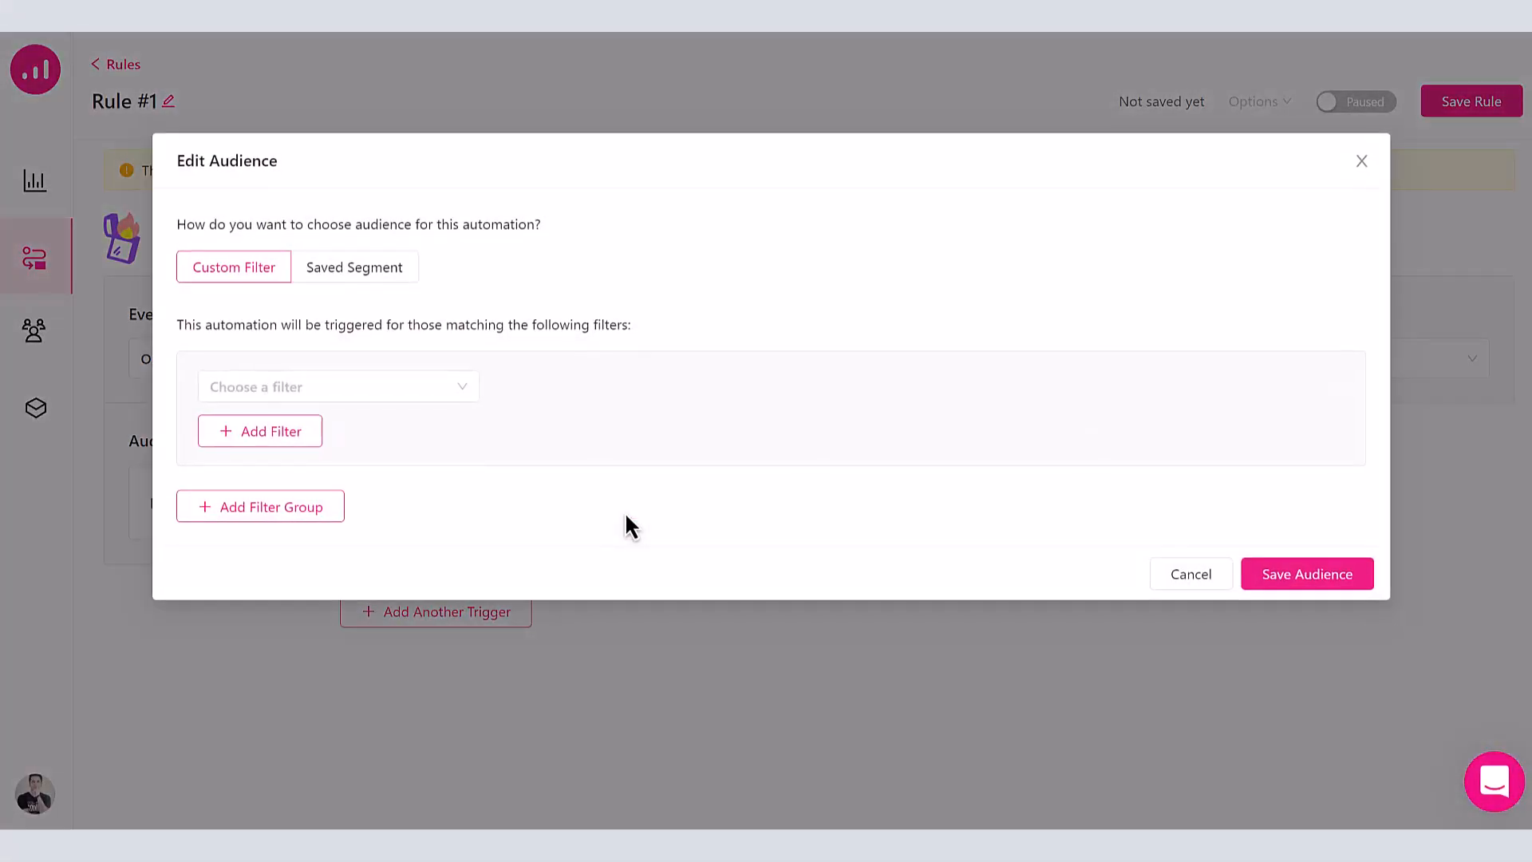
pyautogui.click(423, 391)
pyautogui.write('Place')
pyautogui.click(268, 620)
pyautogui.click(757, 389)
pyautogui.click(748, 488)
pyautogui.click(754, 436)
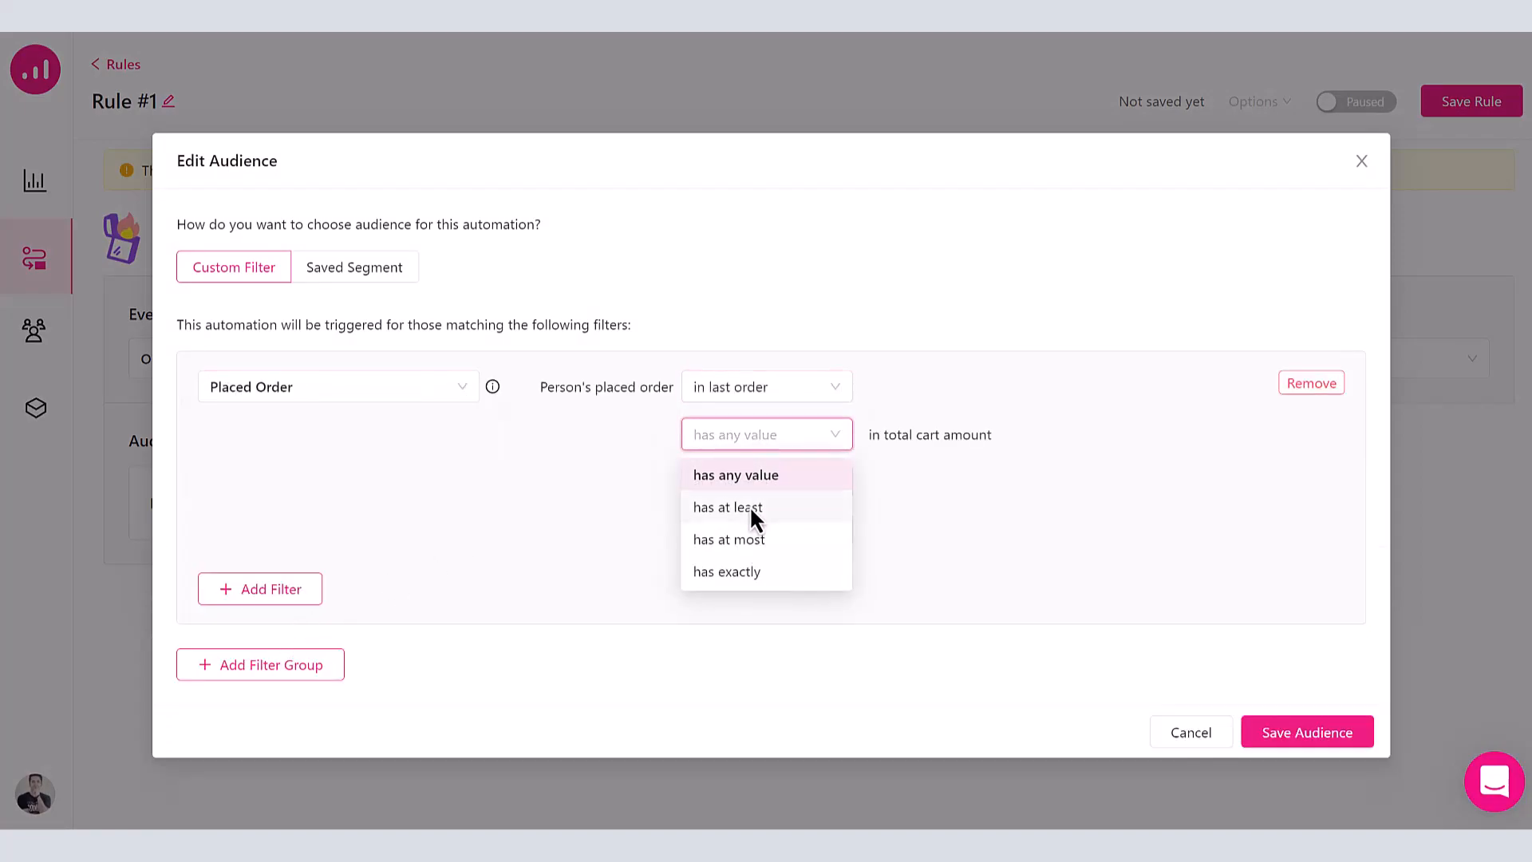
pyautogui.click(749, 505)
pyautogui.click(884, 438)
pyautogui.write('100')
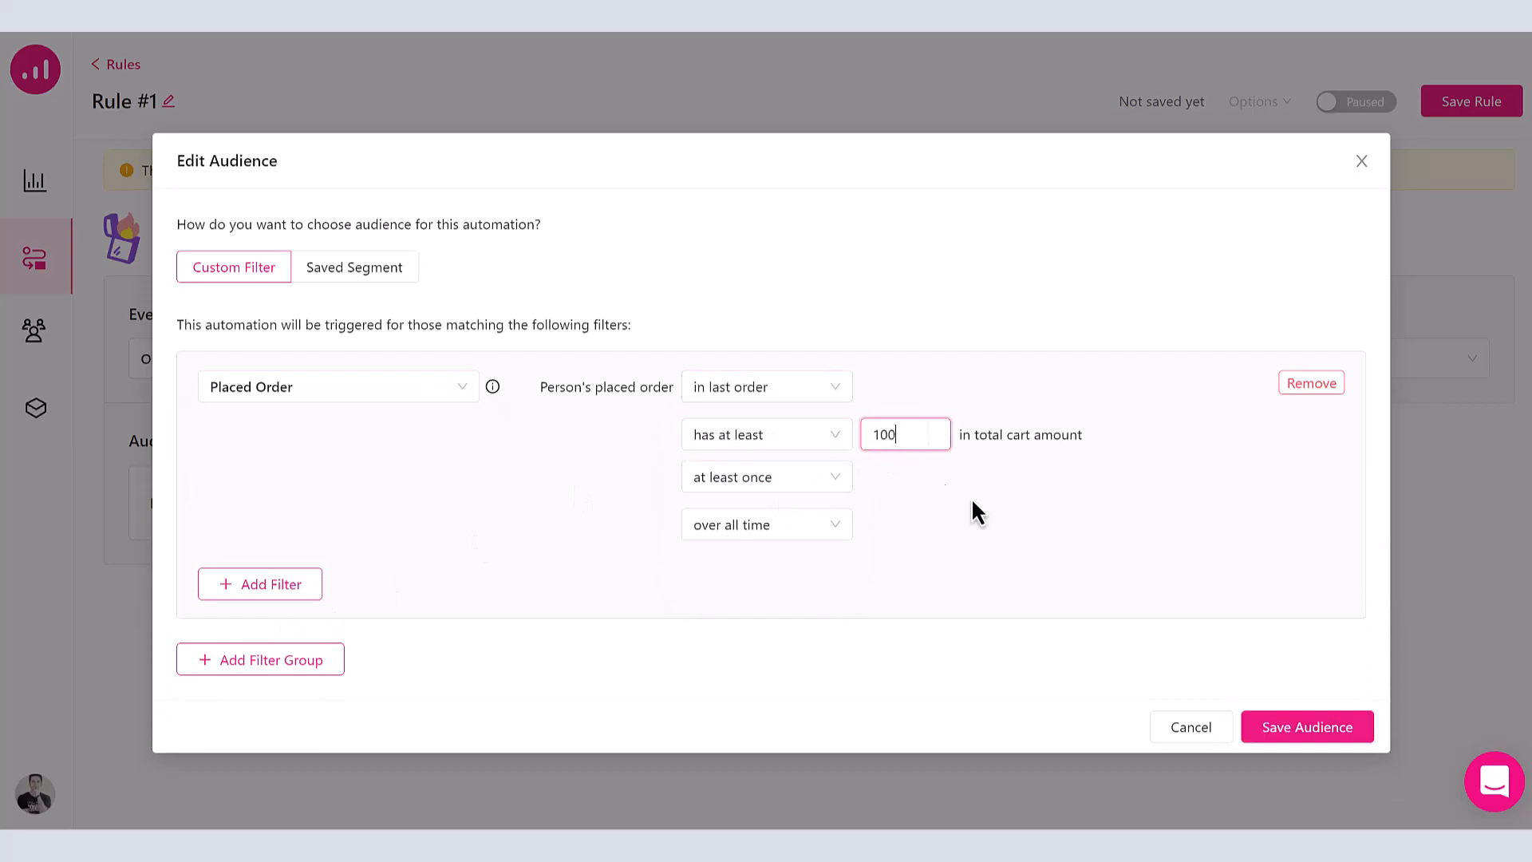
pyautogui.click(1290, 716)
# - Set the action to Send Email with a subject made of the FIRSTNAME keyword, "!" and the LAST_PURCHASED_ITEMS keyword
pyautogui.click(1128, 367)
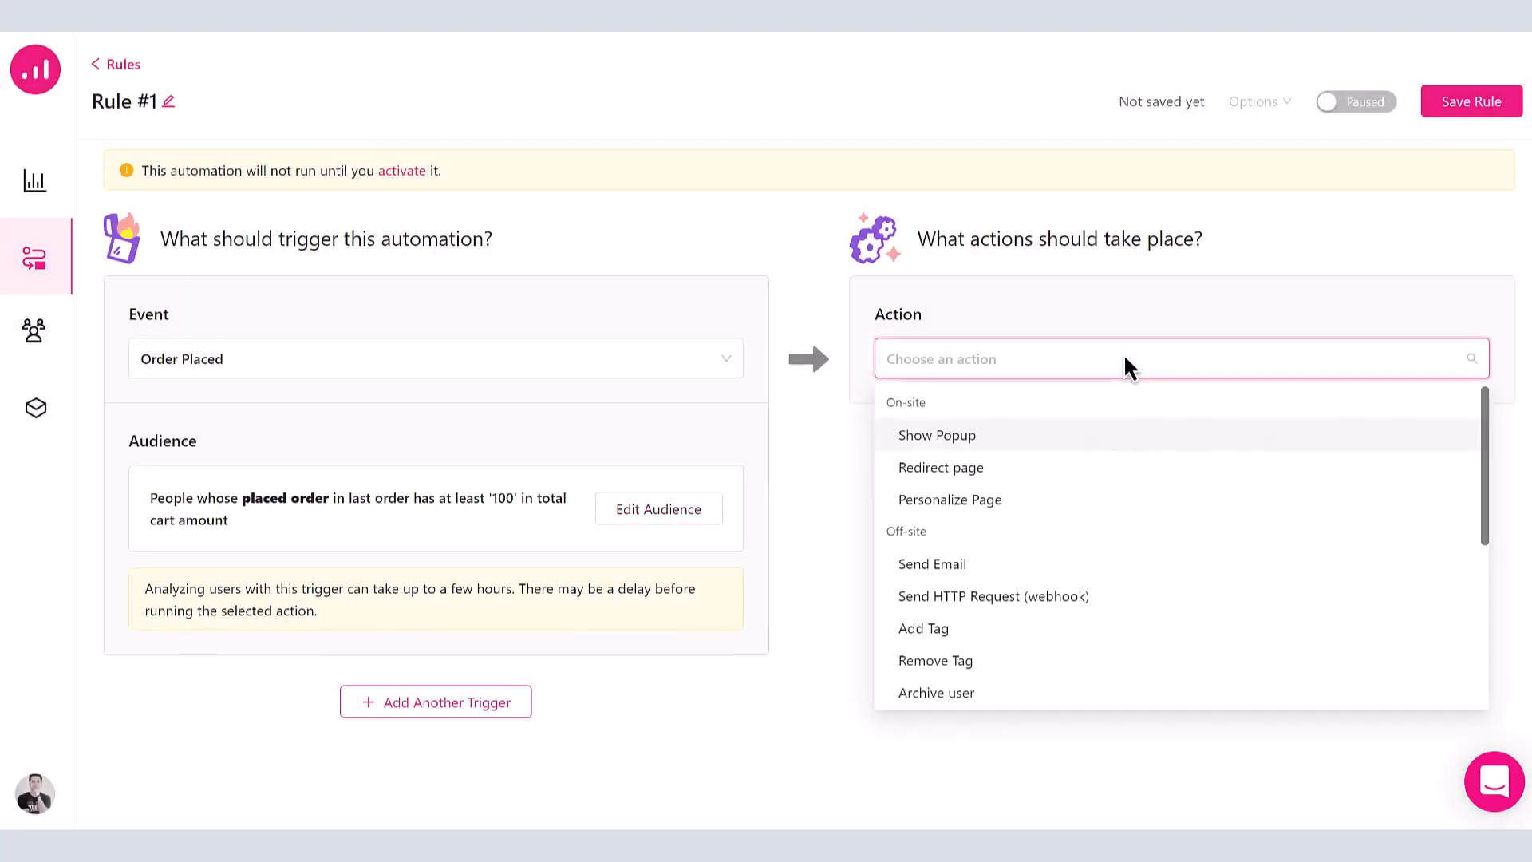
pyautogui.click(1011, 567)
pyautogui.click(1009, 620)
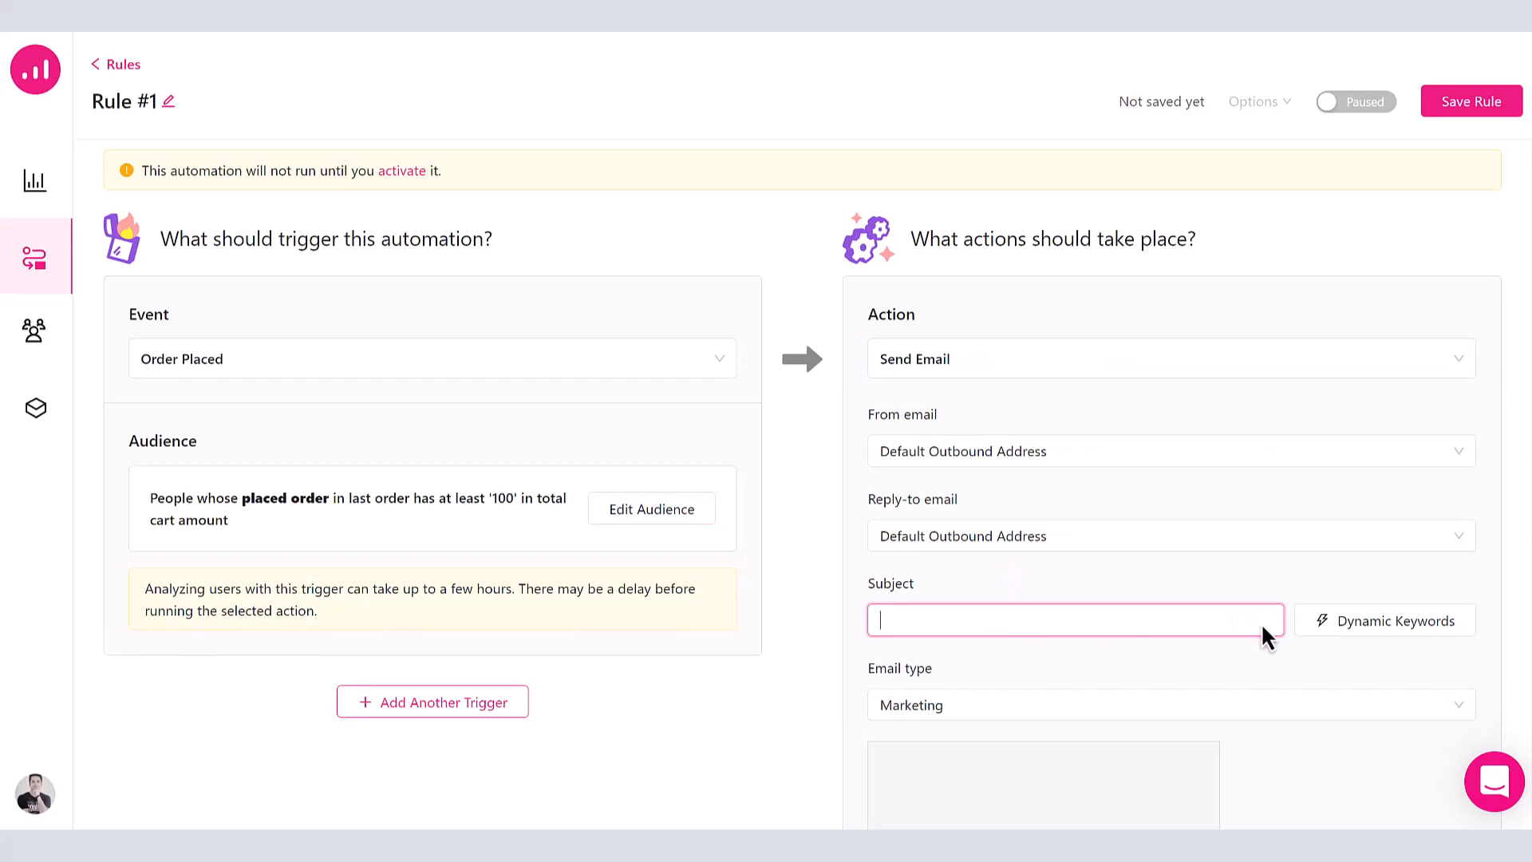
pyautogui.click(1324, 626)
pyautogui.moveTo(1255, 670)
pyautogui.click(1139, 250)
pyautogui.click(1048, 626)
pyautogui.write('!')
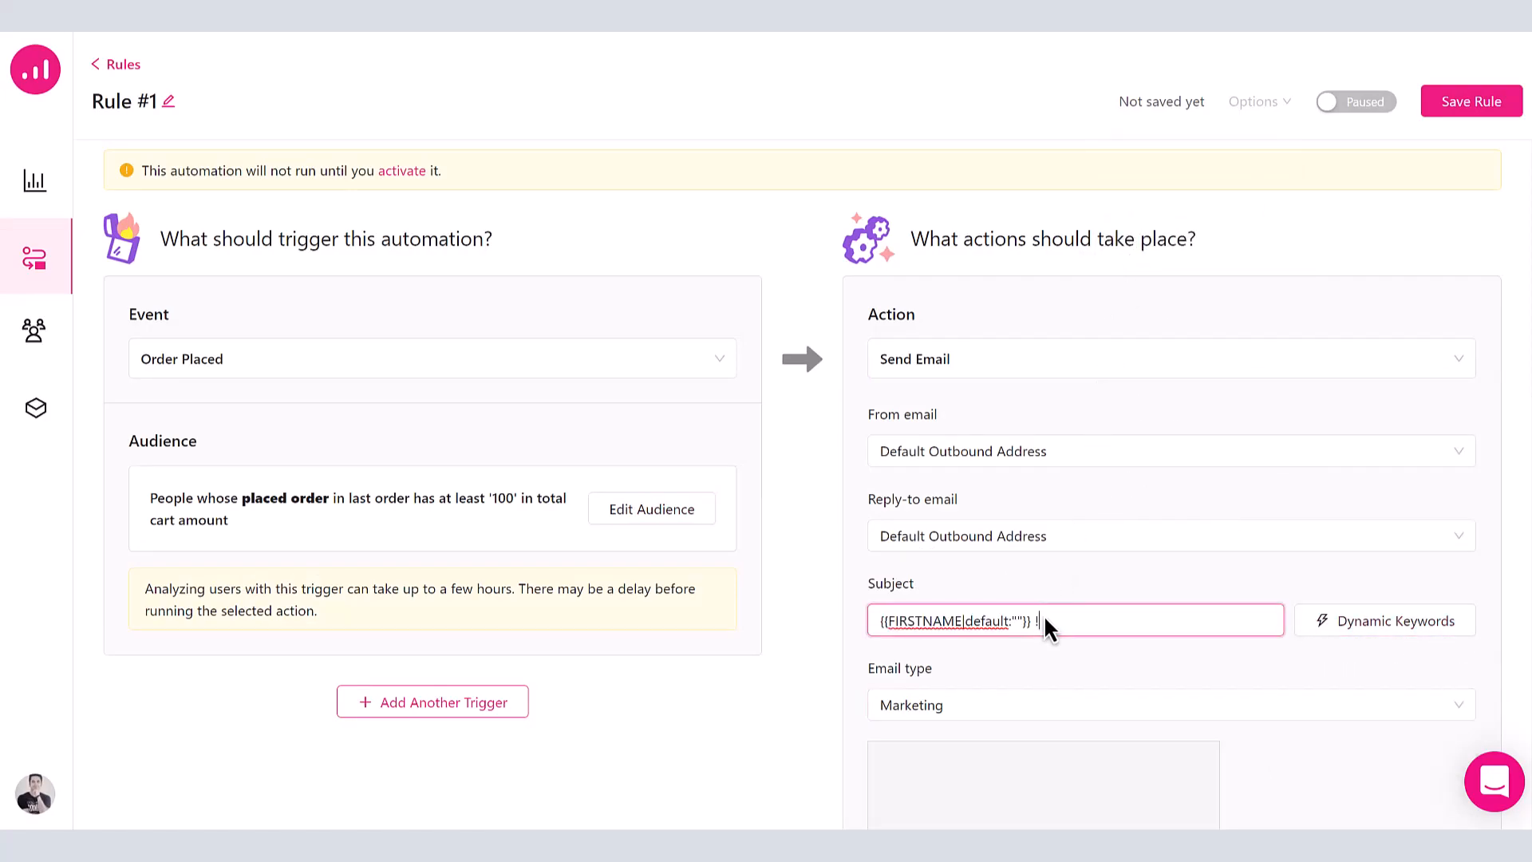
pyautogui.click(1354, 627)
pyautogui.moveTo(1319, 691)
pyautogui.click(1197, 564)
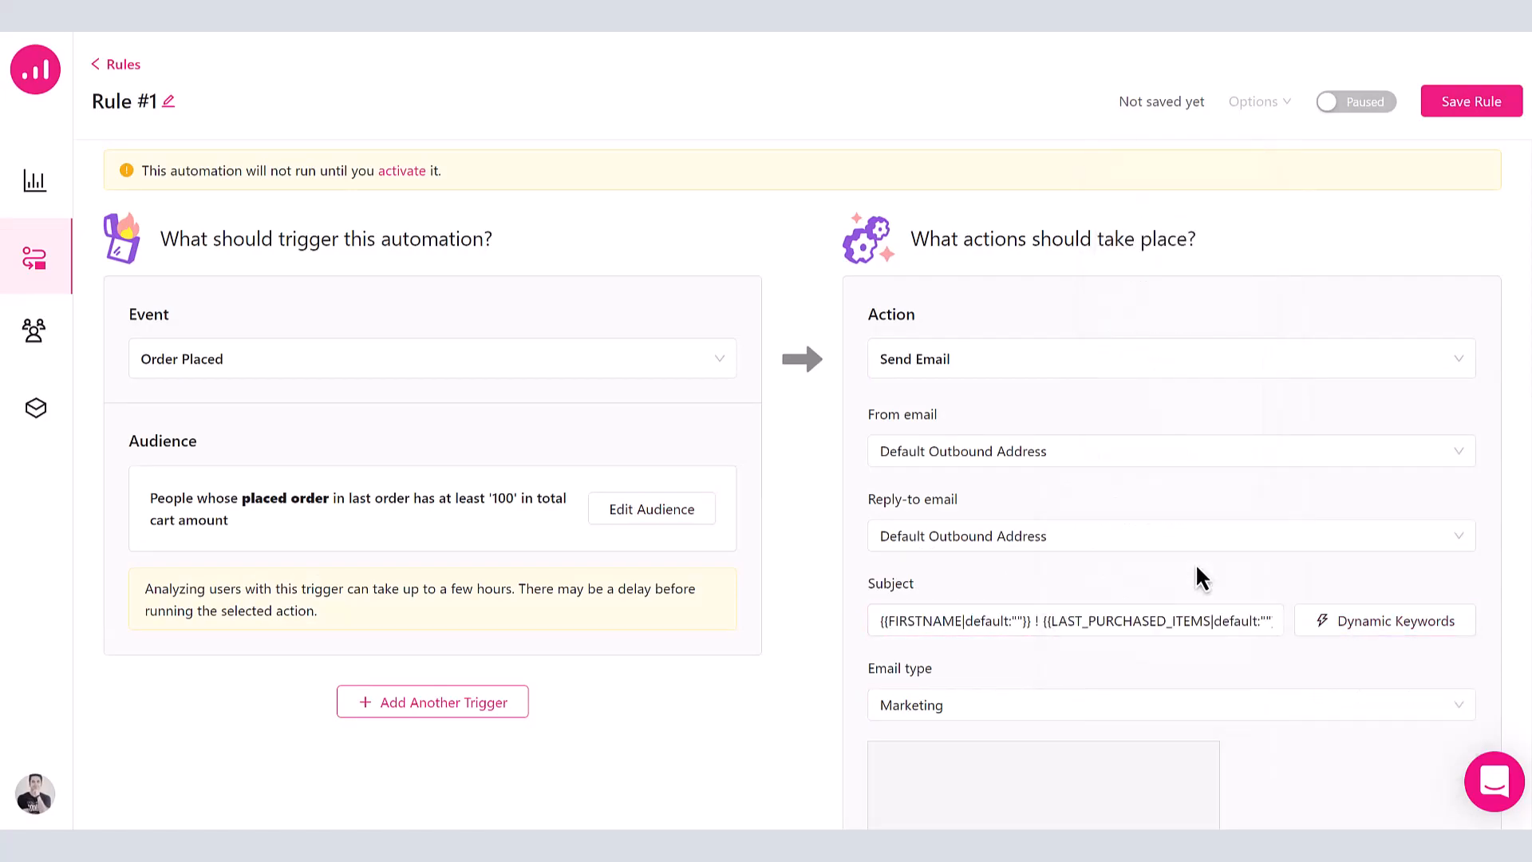
# - Create the email from the pre-designed Cross-Sell Recommendation template and name it "Customized Cross-Sell Email"
pyautogui.scroll(-2, 1197, 565)
pyautogui.scroll(-3, 1195, 562)
pyautogui.click(1078, 560)
pyautogui.scroll(-3, 1100, 562)
pyautogui.scroll(-15, 1112, 563)
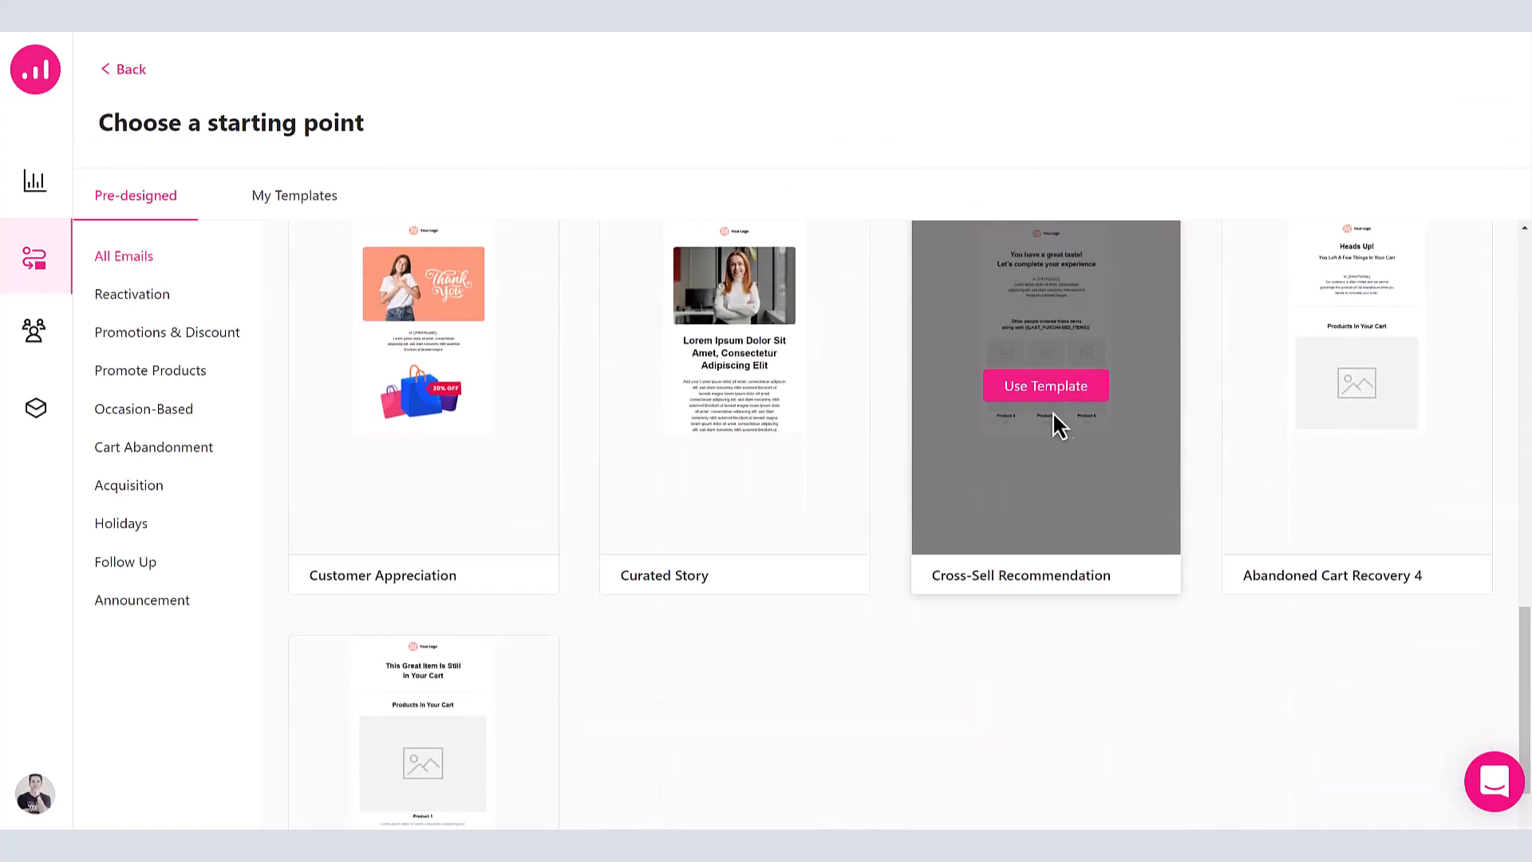
pyautogui.click(1046, 389)
pyautogui.click(800, 295)
pyautogui.write('Customized Cross-Sell Email')
pyautogui.click(983, 380)
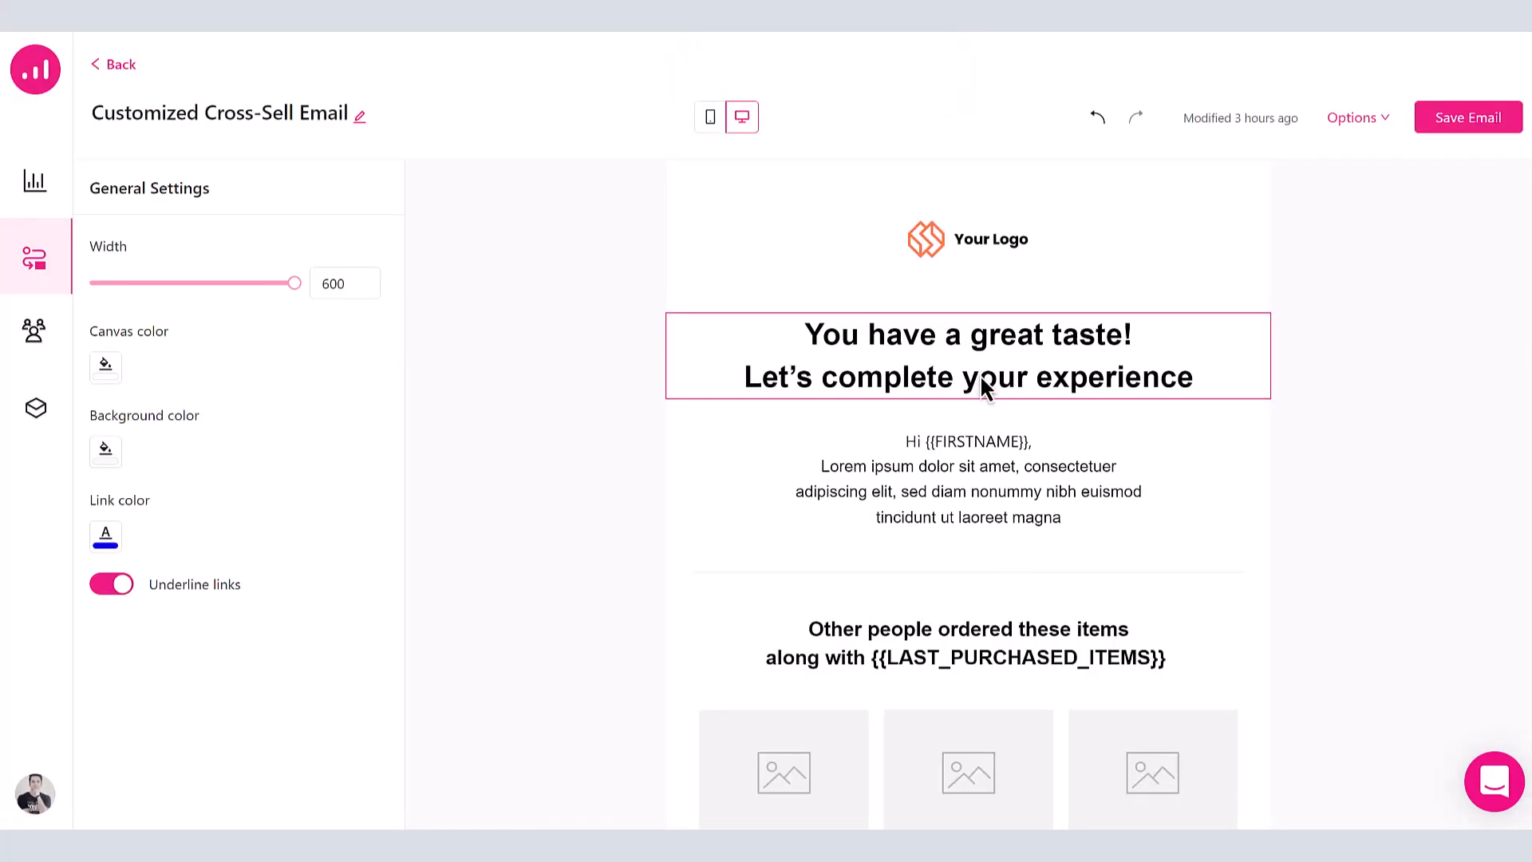
# - Replace the placeholder logo at the top of the email with the Yudy logo from the media library
pyautogui.click(968, 246)
pyautogui.click(203, 254)
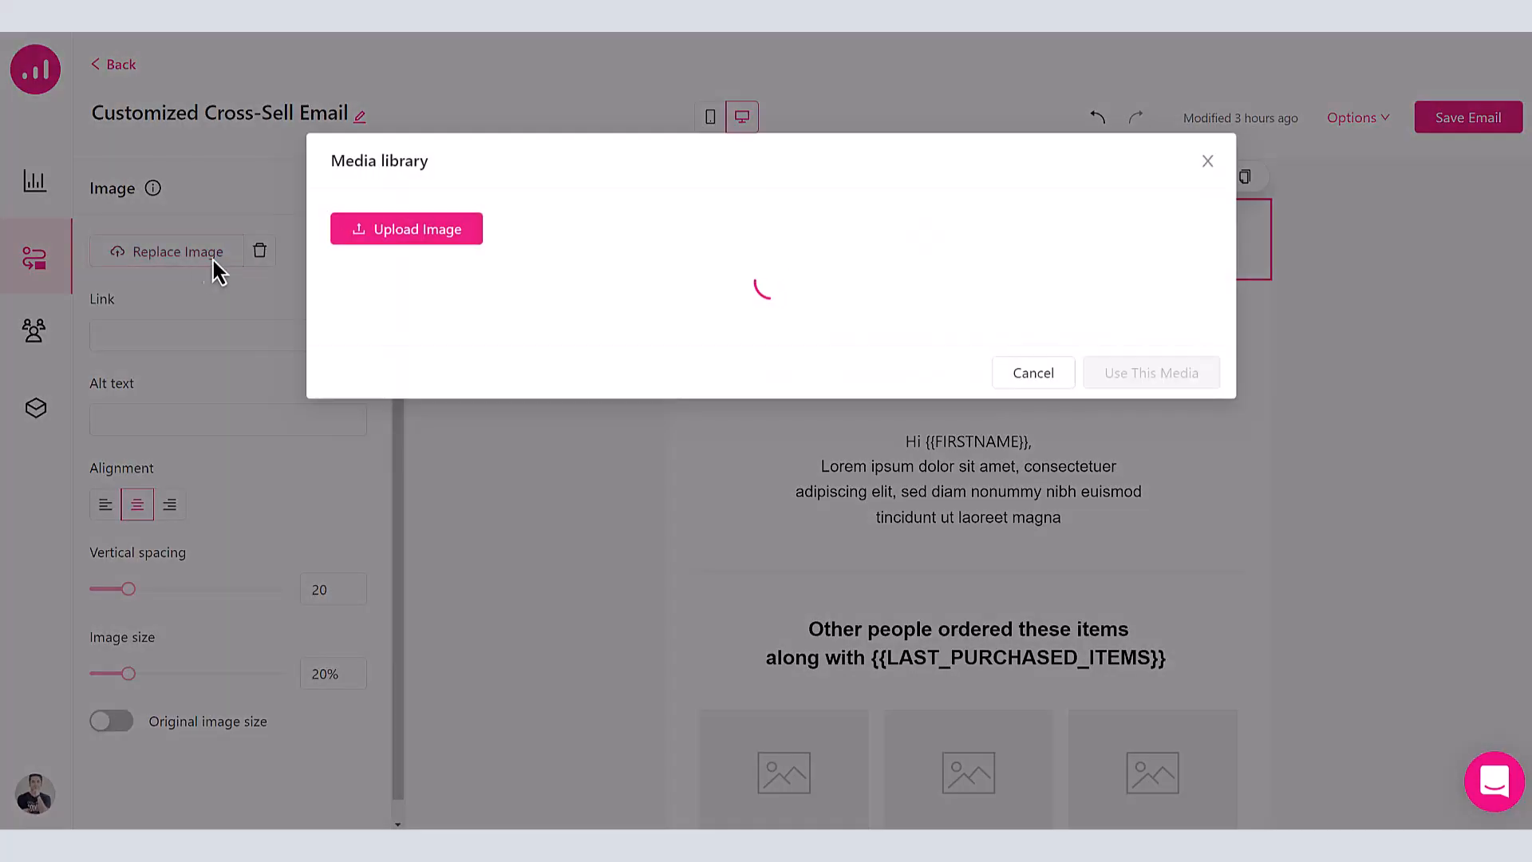
pyautogui.click(1152, 597)
pyautogui.click(1317, 426)
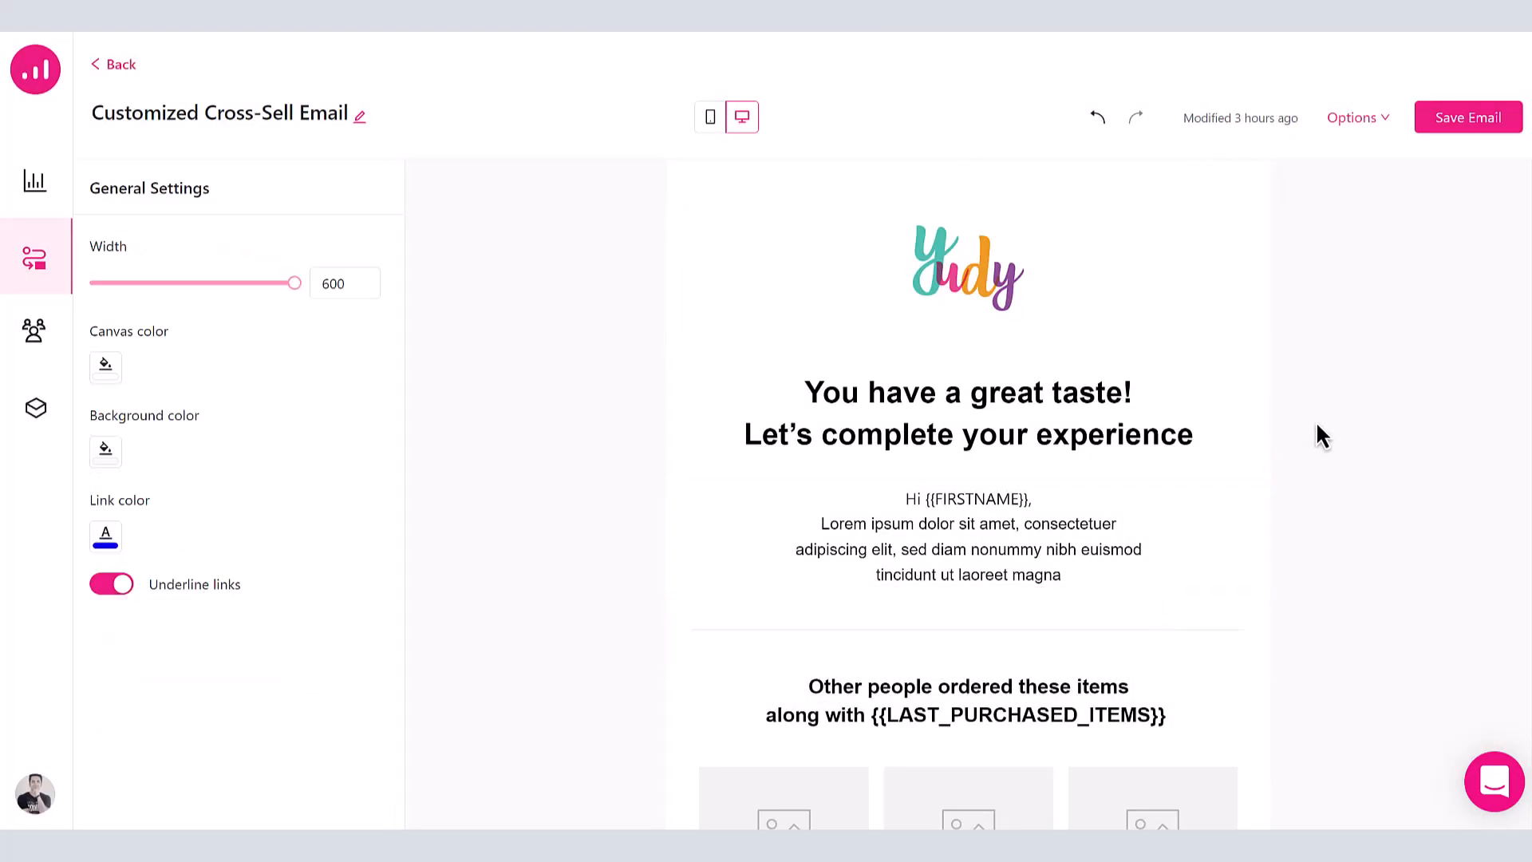
# - Review the filter options of the email's products block and set its vertical spacing to 30
pyautogui.scroll(-2, 1513, 402)
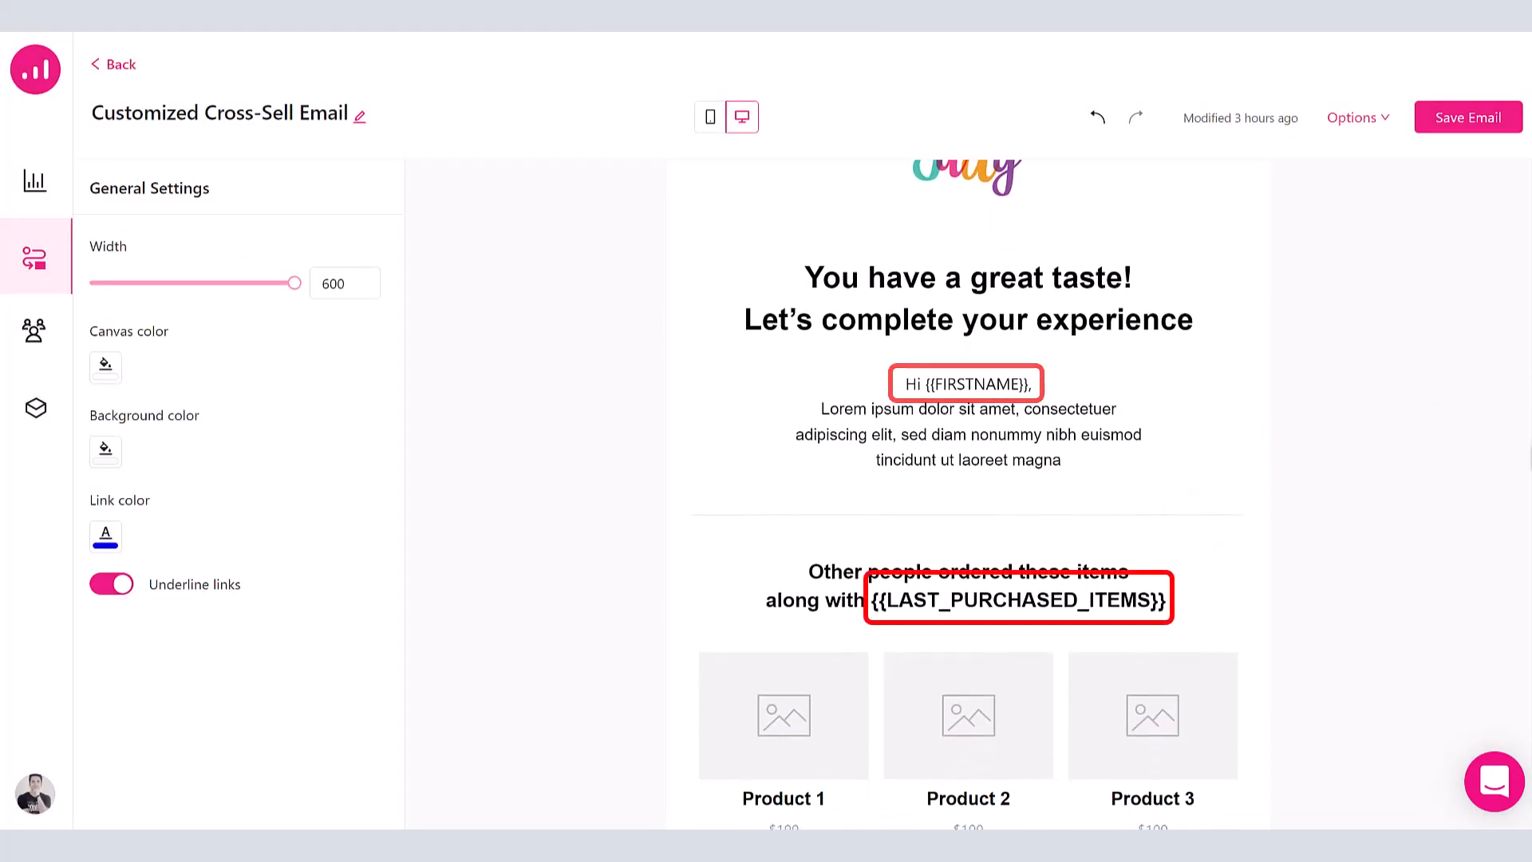
pyautogui.scroll(-1, 967, 495)
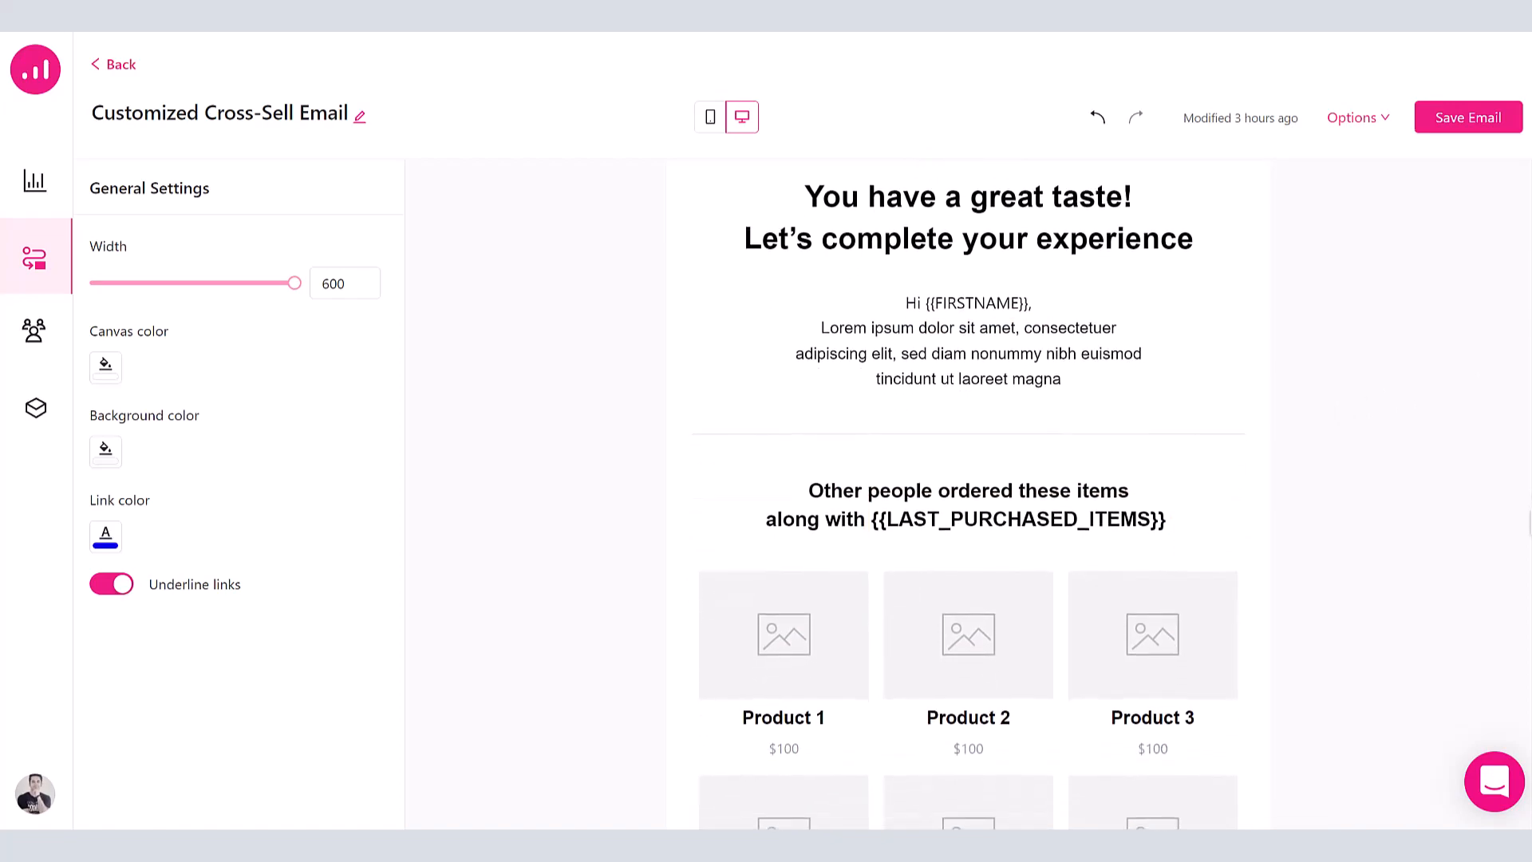
pyautogui.scroll(-2, 1515, 557)
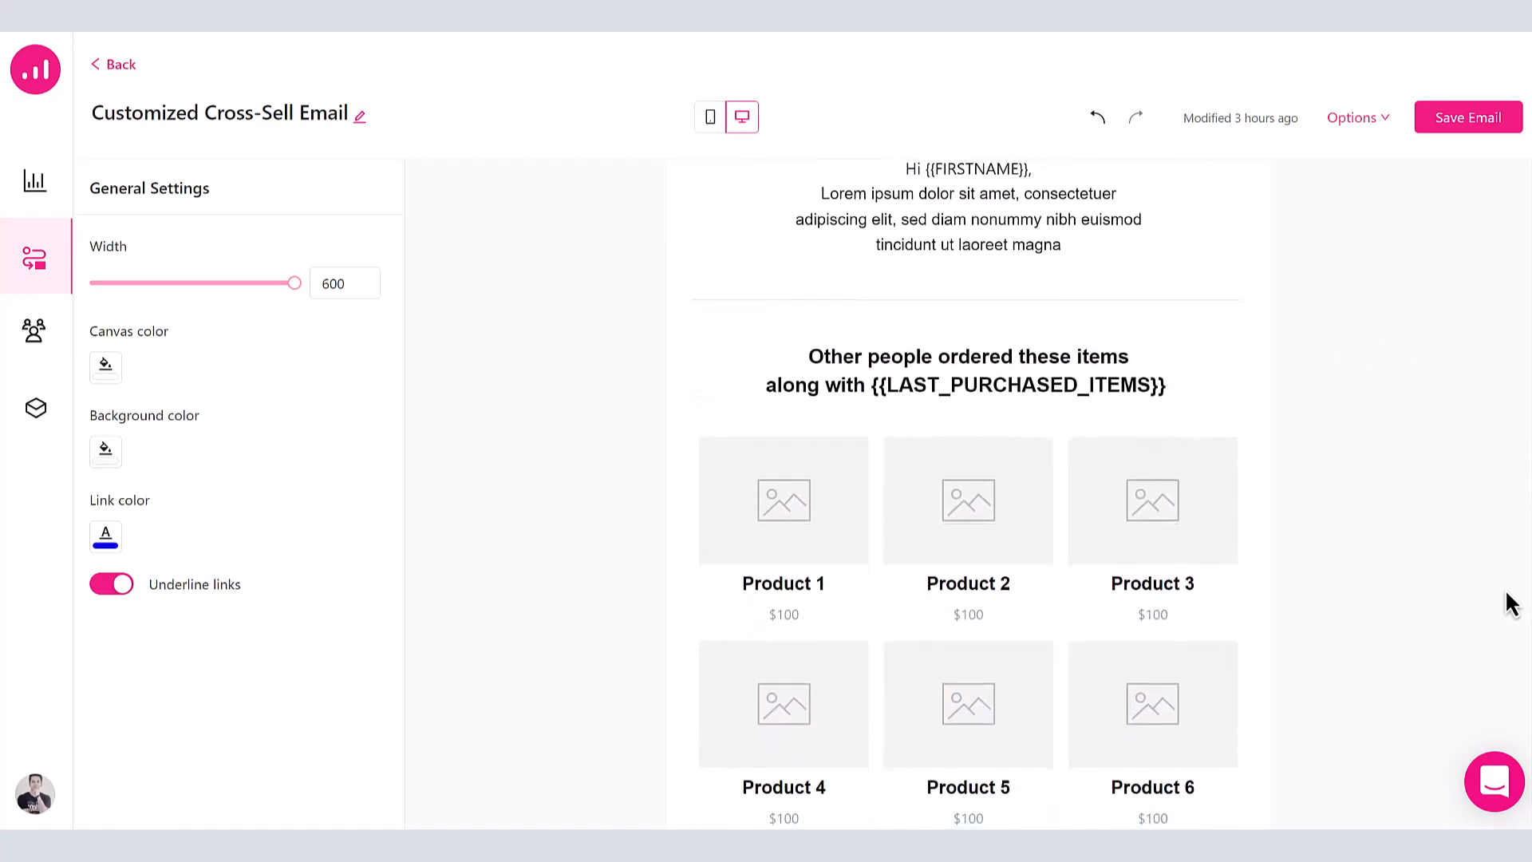
pyautogui.click(1043, 581)
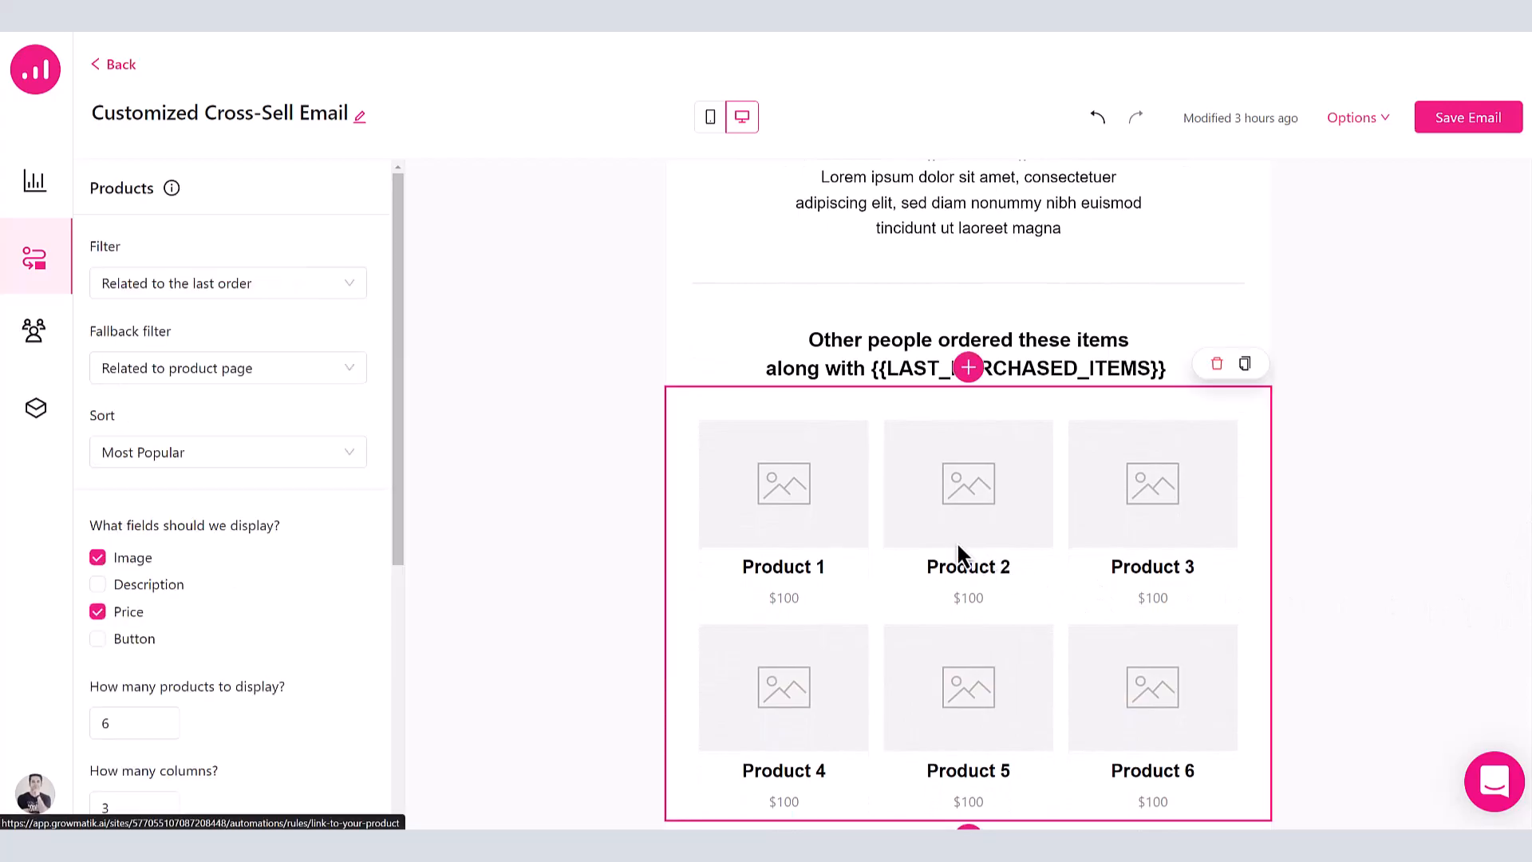
pyautogui.click(285, 283)
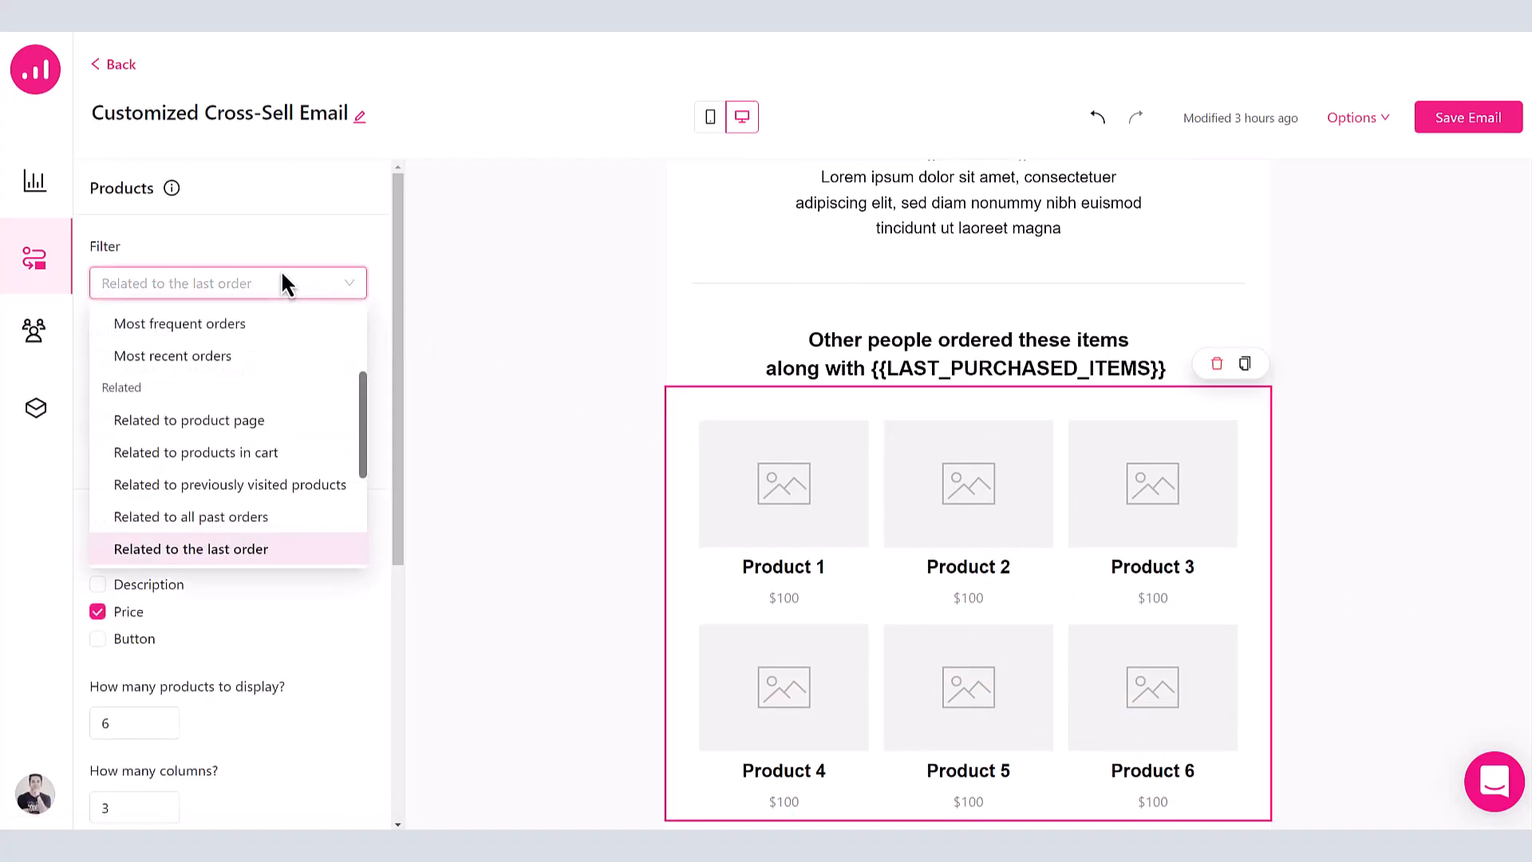
pyautogui.moveTo(361, 400); pyautogui.dragTo(351, 360)
pyautogui.click(379, 471)
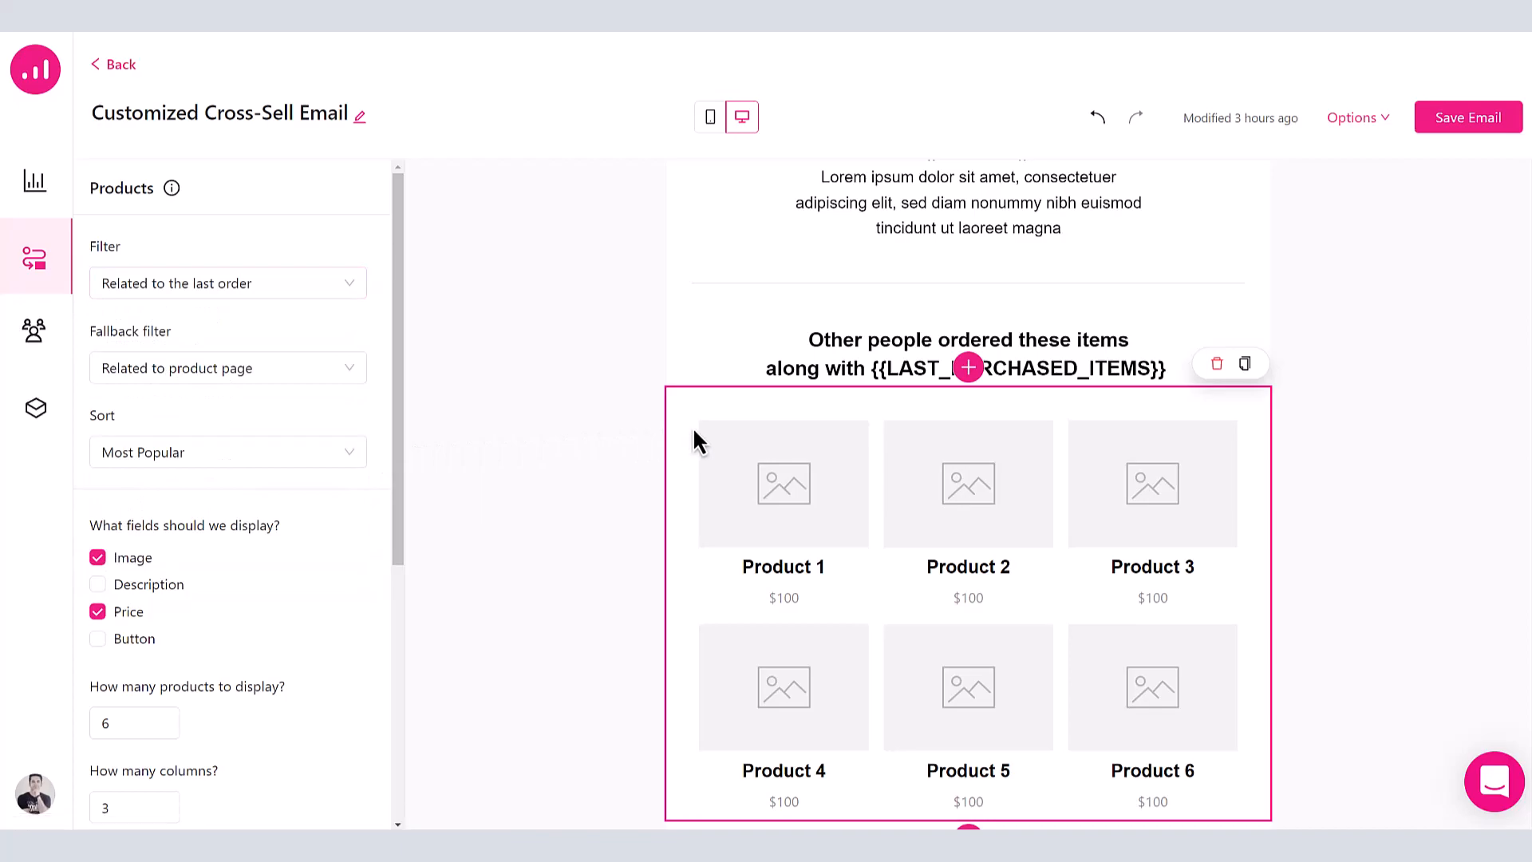
pyautogui.scroll(-4, 88, 572)
pyautogui.moveTo(89, 572); pyautogui.dragTo(148, 574)
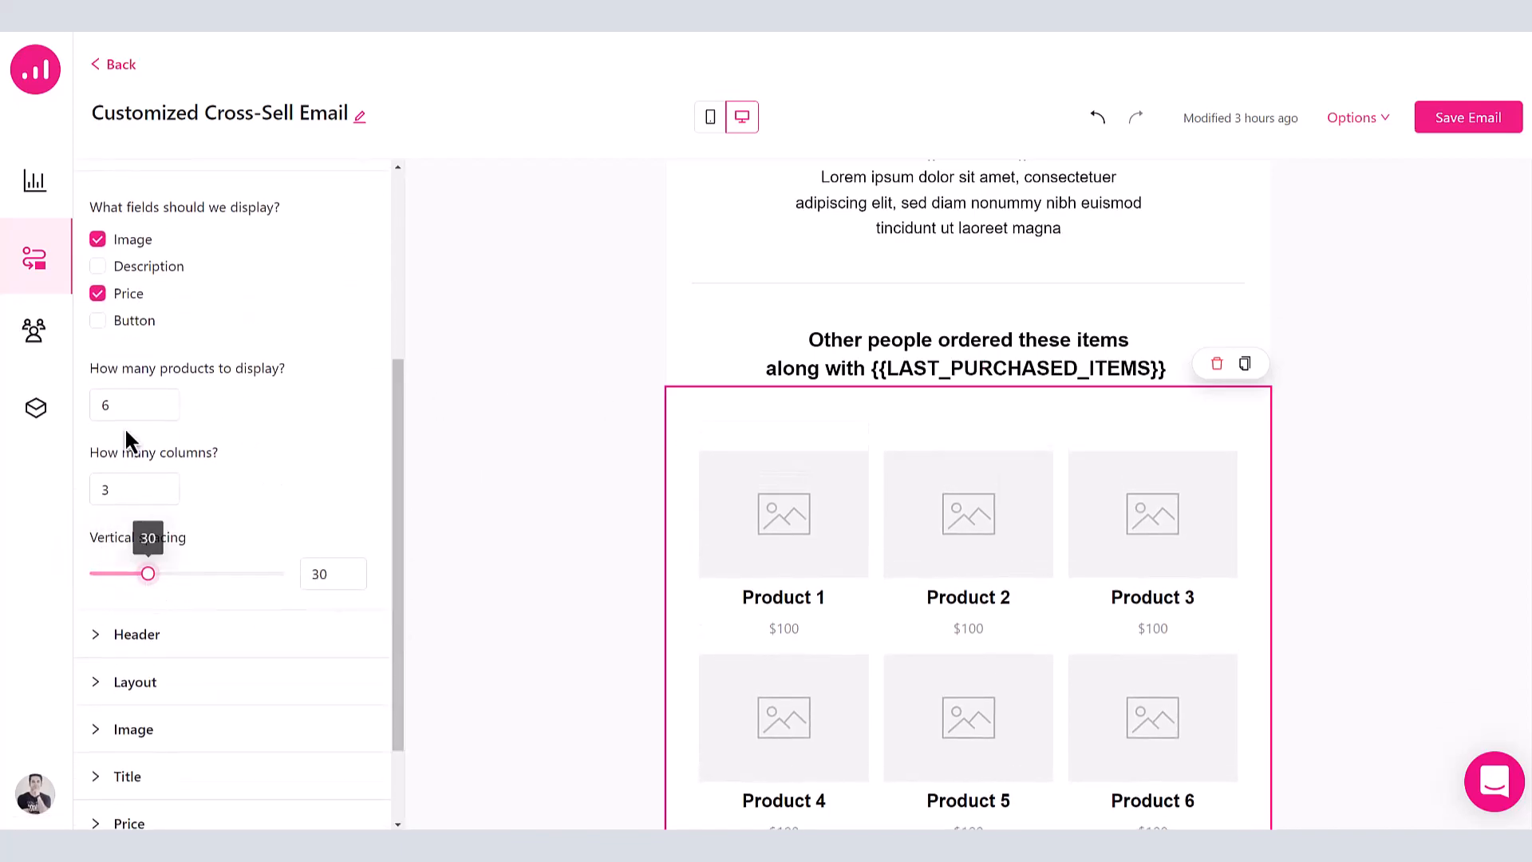
# - Display a button for each product in the email's products block and make the price text larger and bold
pyautogui.click(97, 320)
pyautogui.moveTo(398, 502); pyautogui.dragTo(398, 710)
pyautogui.click(130, 660)
pyautogui.click(324, 543)
pyautogui.press('Up')
pyautogui.press('Up')
pyautogui.press('Up')
pyautogui.press('Up')
pyautogui.press('Up')
pyautogui.press('Up')
pyautogui.click(108, 585)
pyautogui.click(105, 671)
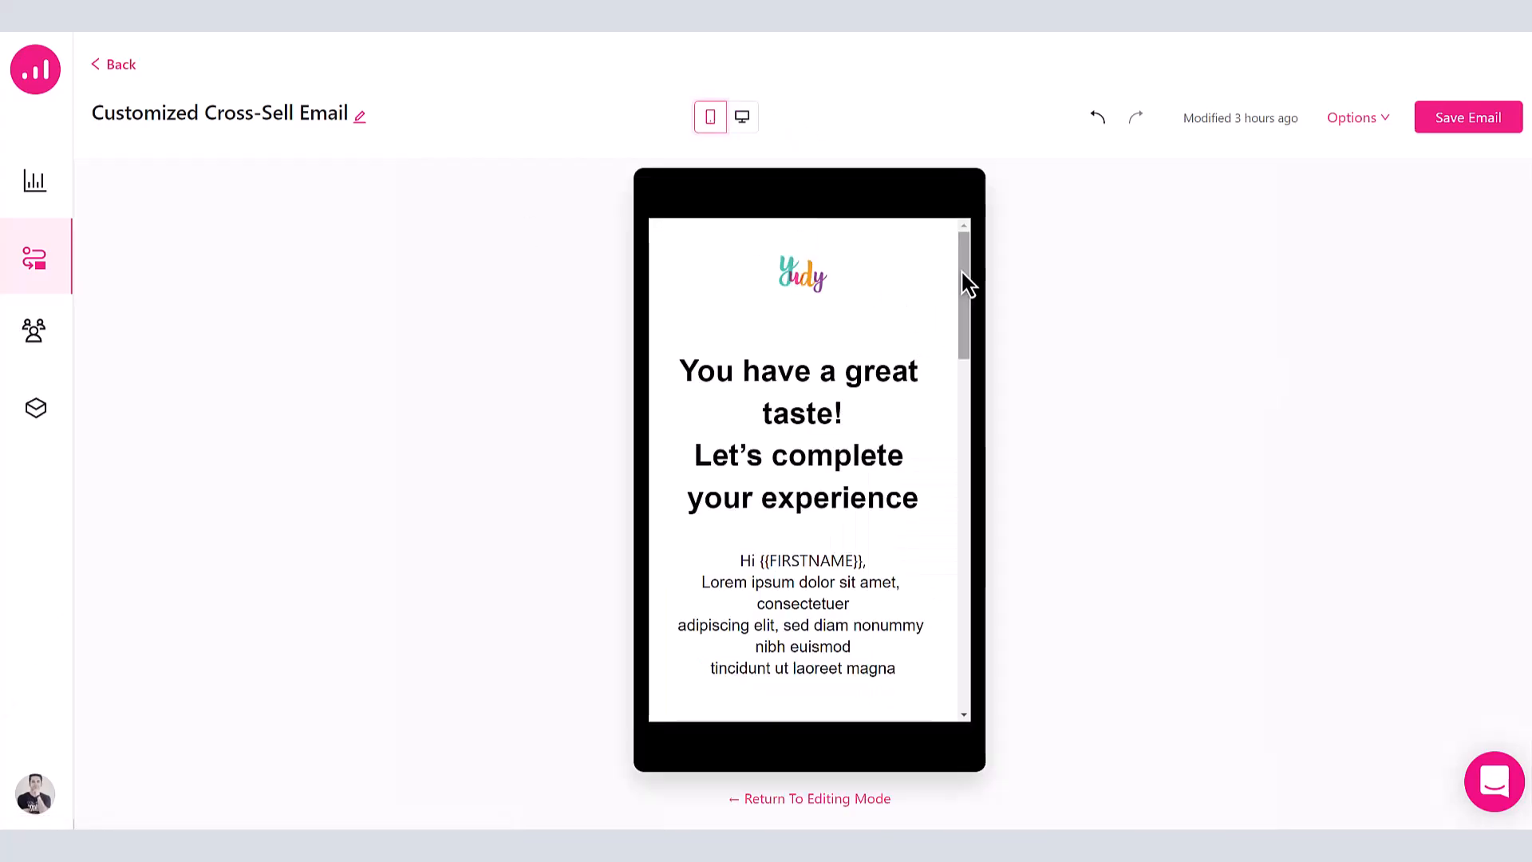
# - Preview the cross-sell email's mobile version, return to the desktop version and save the email
pyautogui.moveTo(967, 283); pyautogui.dragTo(961, 489)
pyautogui.click(741, 116)
pyautogui.click(1445, 119)
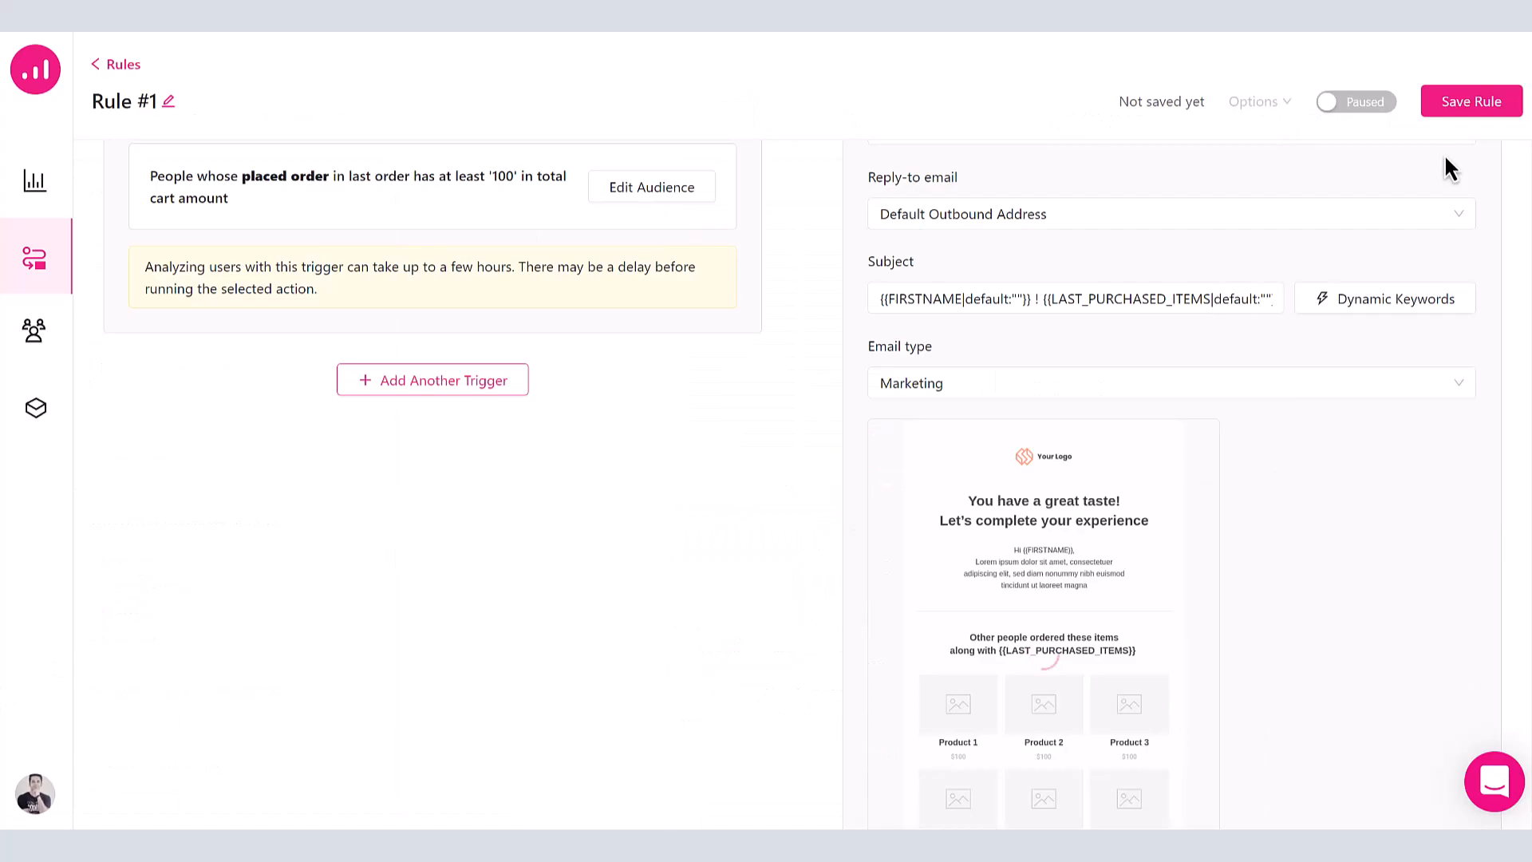
# - Set the email action's time of day to Within working hours, and save and activate the rule
pyautogui.scroll(-8, 1404, 543)
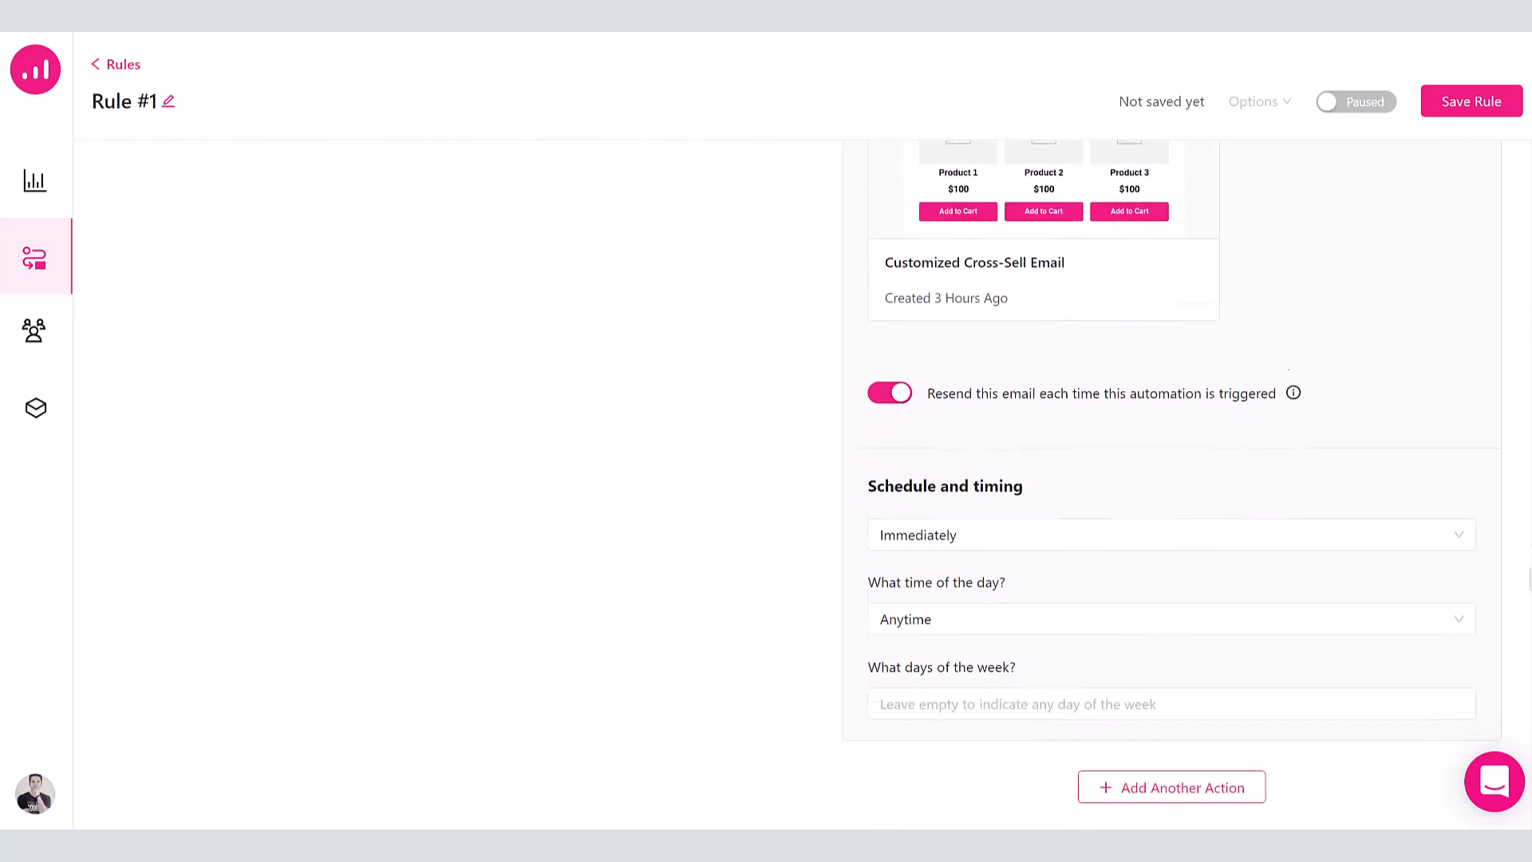
pyautogui.click(1371, 537)
pyautogui.click(1251, 737)
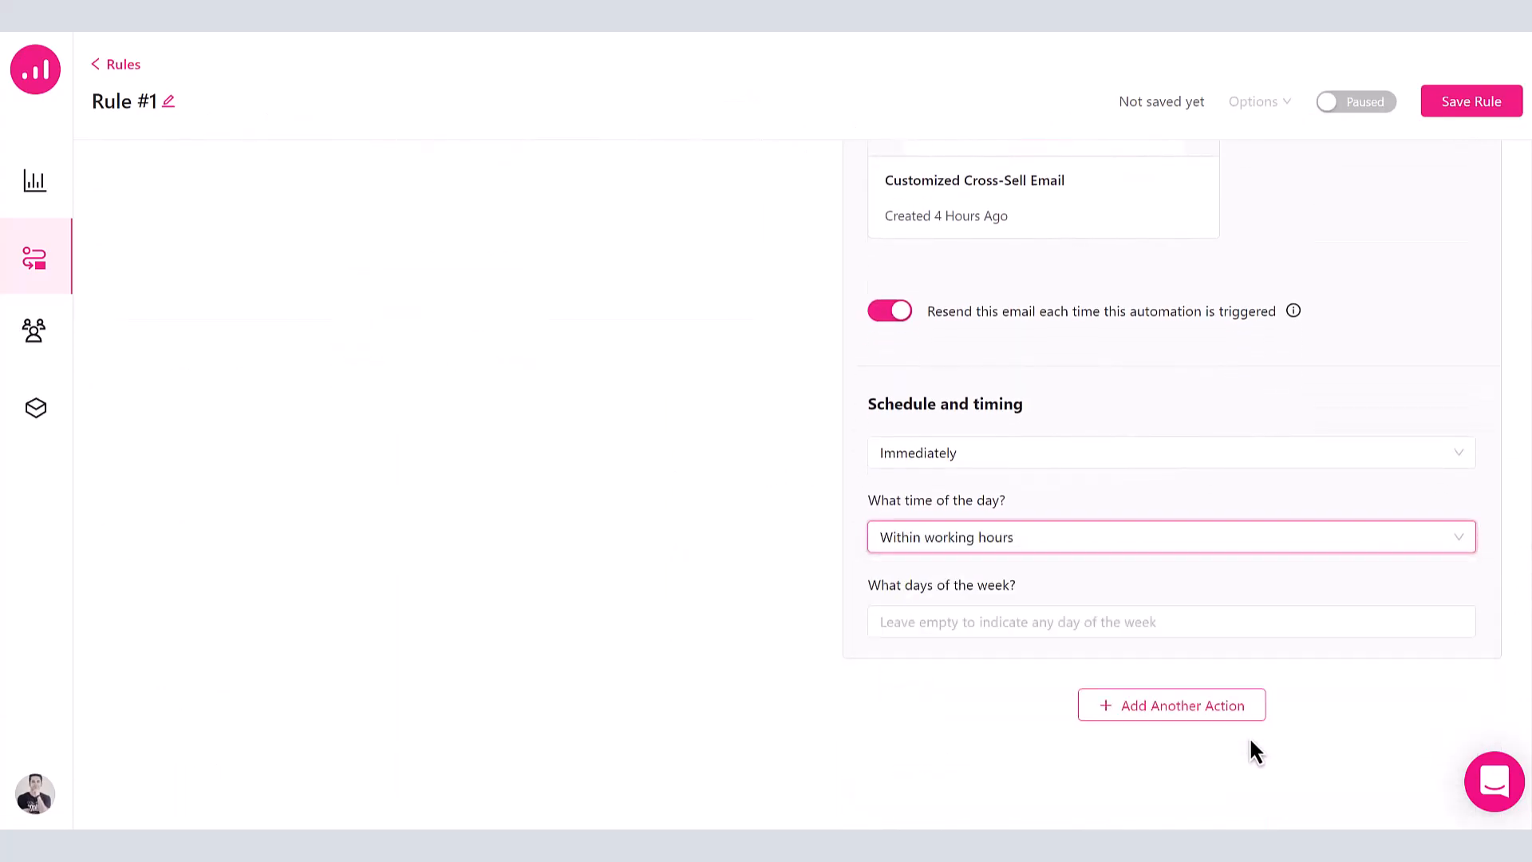
pyautogui.scroll(10, 1281, 744)
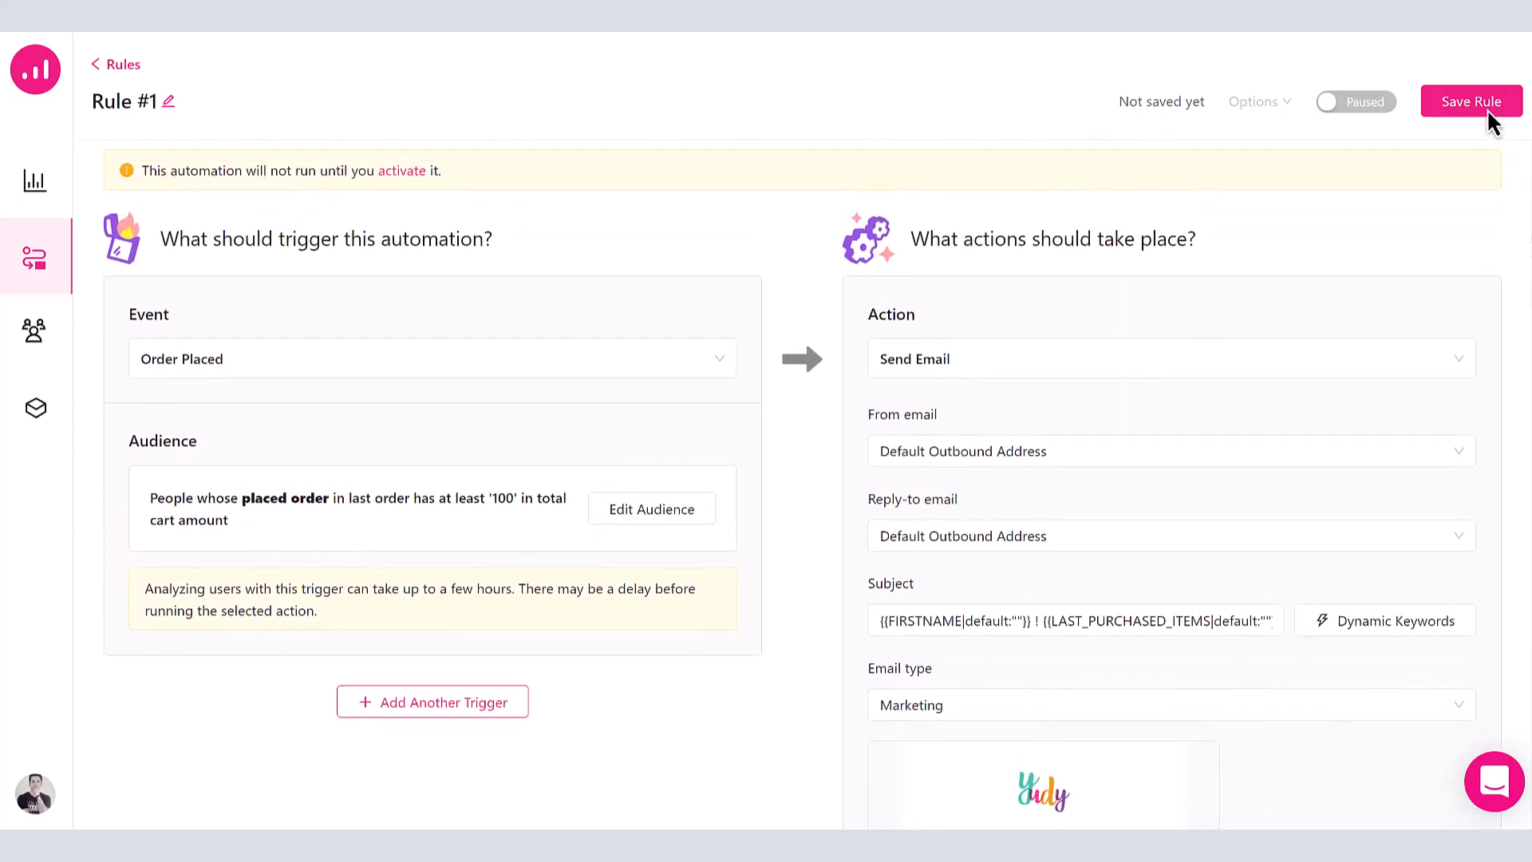
pyautogui.click(1426, 101)
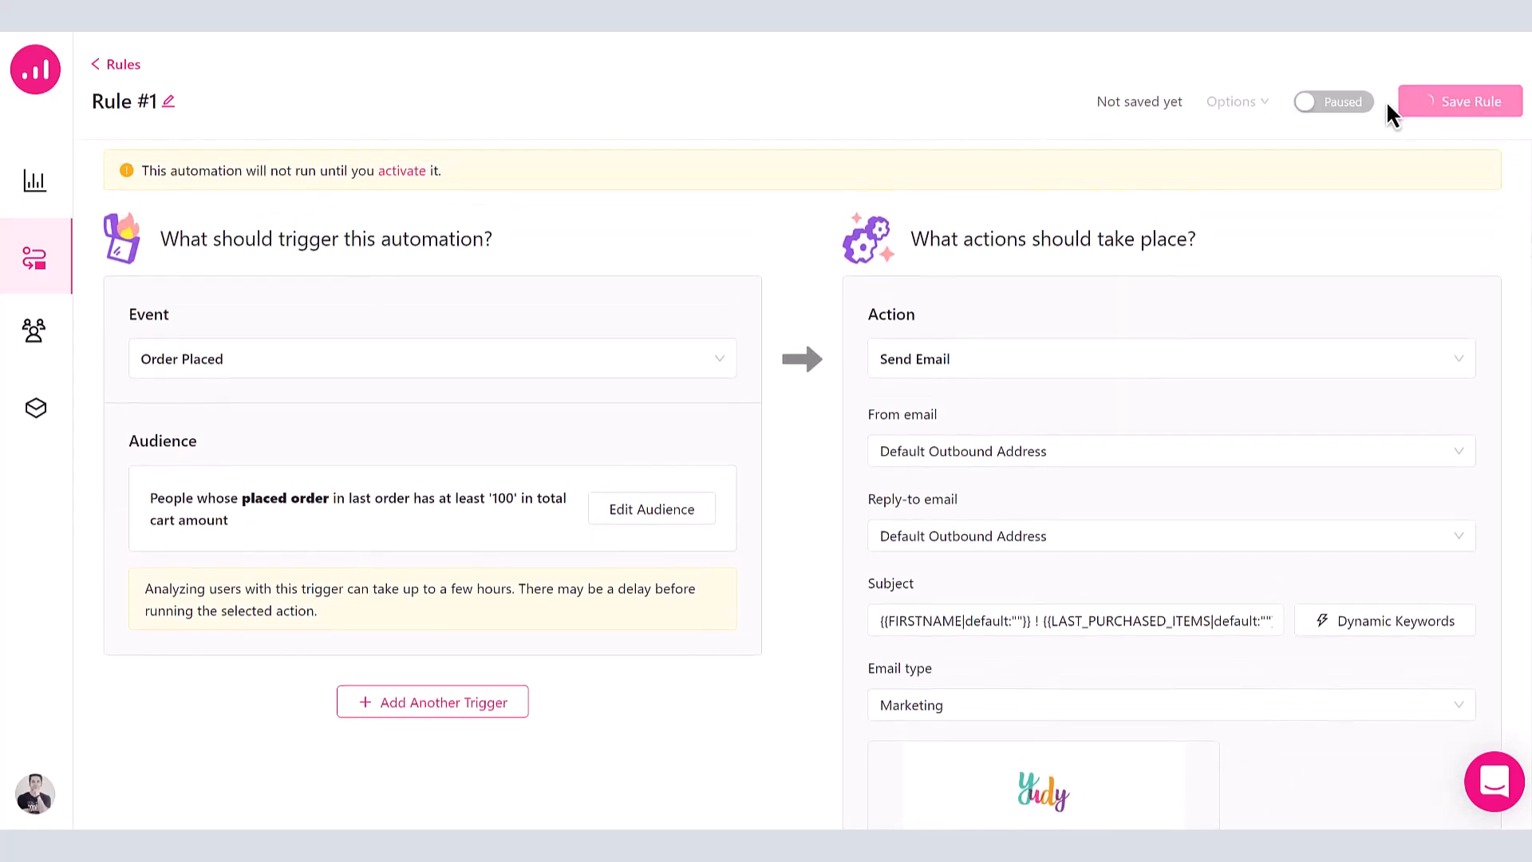
pyautogui.click(1364, 102)
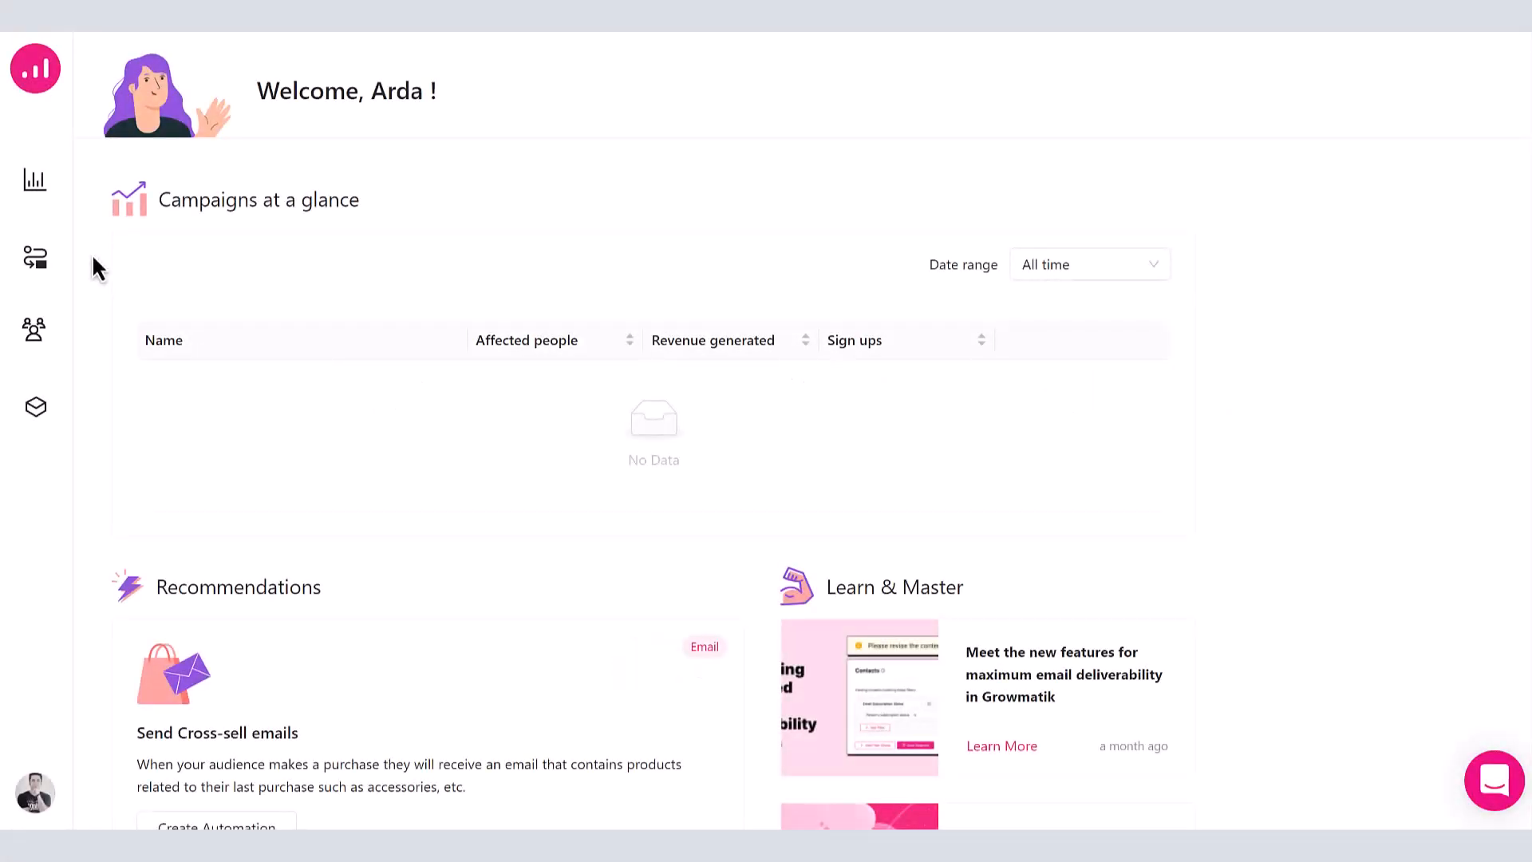
# - Create a new blank automation workflow
pyautogui.click(42, 260)
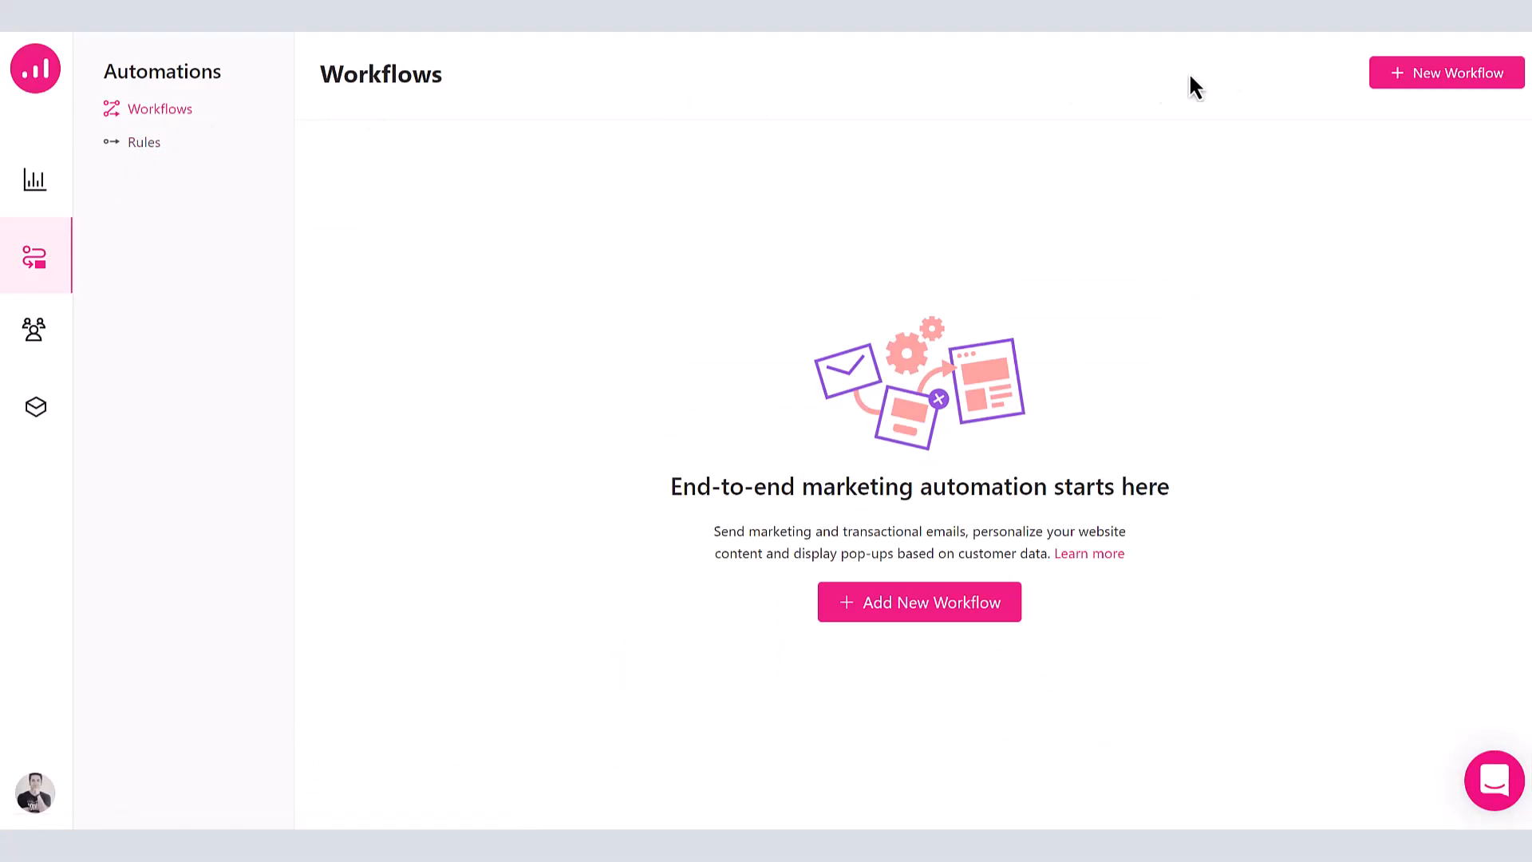
pyautogui.click(1388, 72)
pyautogui.click(1373, 224)
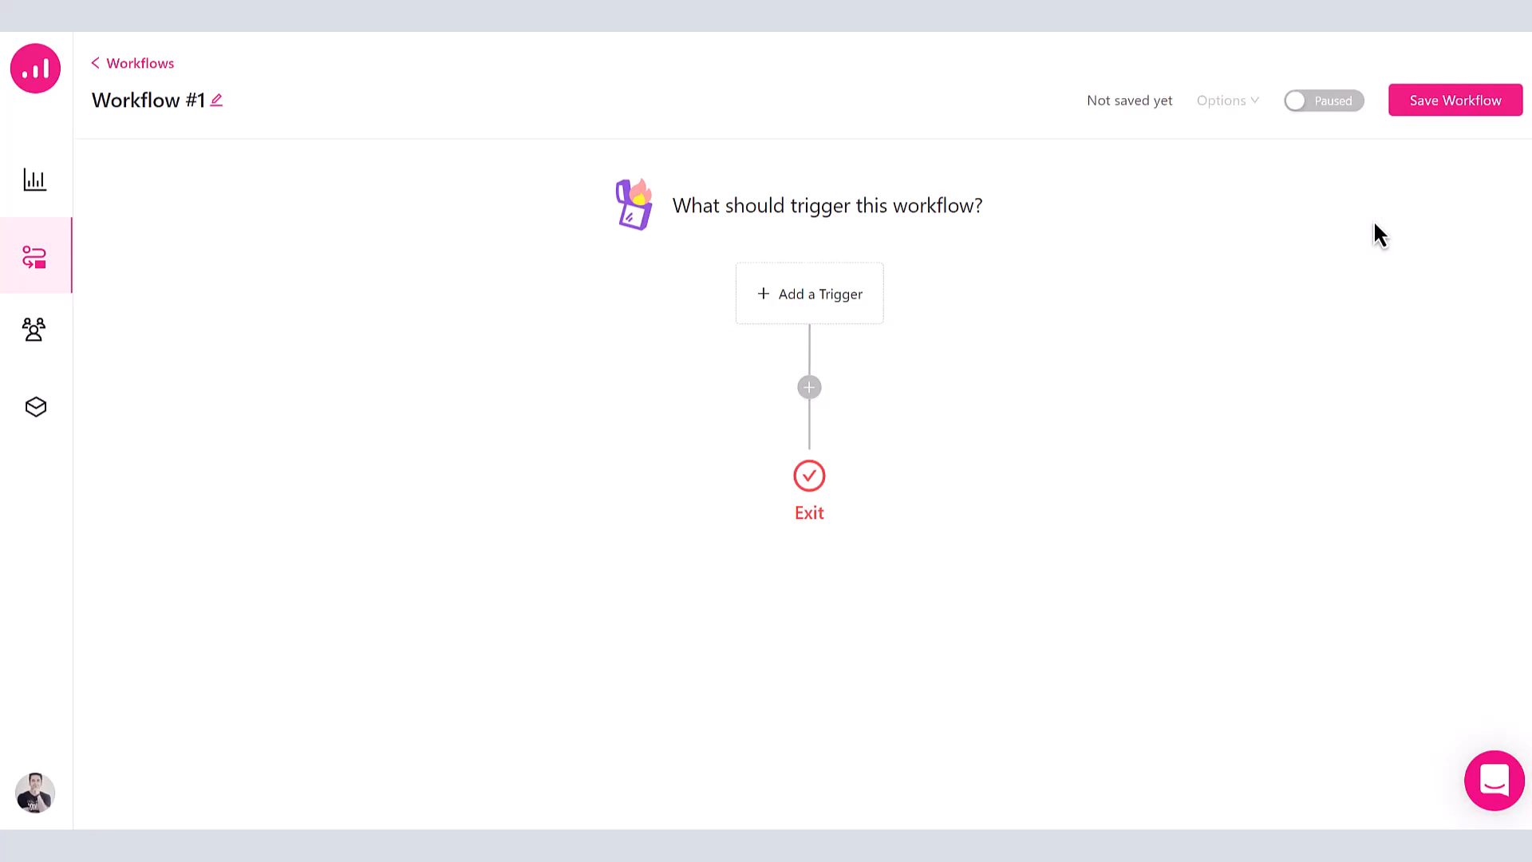
# - Add a WooCommerce Abandoned Cart trigger to the workflow with a duration of 24 hours
pyautogui.click(818, 300)
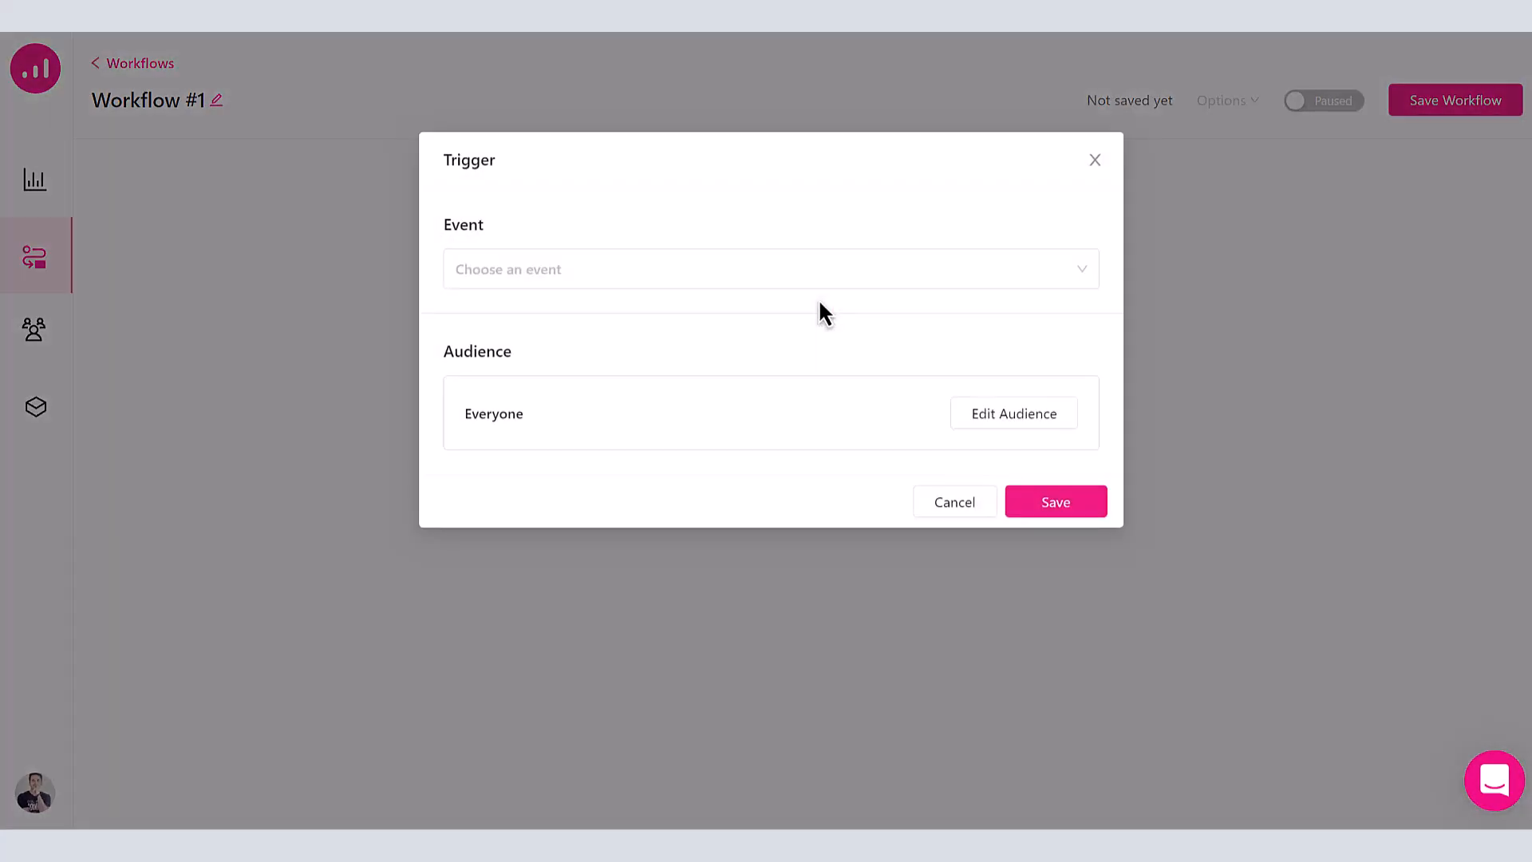
pyautogui.click(804, 277)
pyautogui.write('aba')
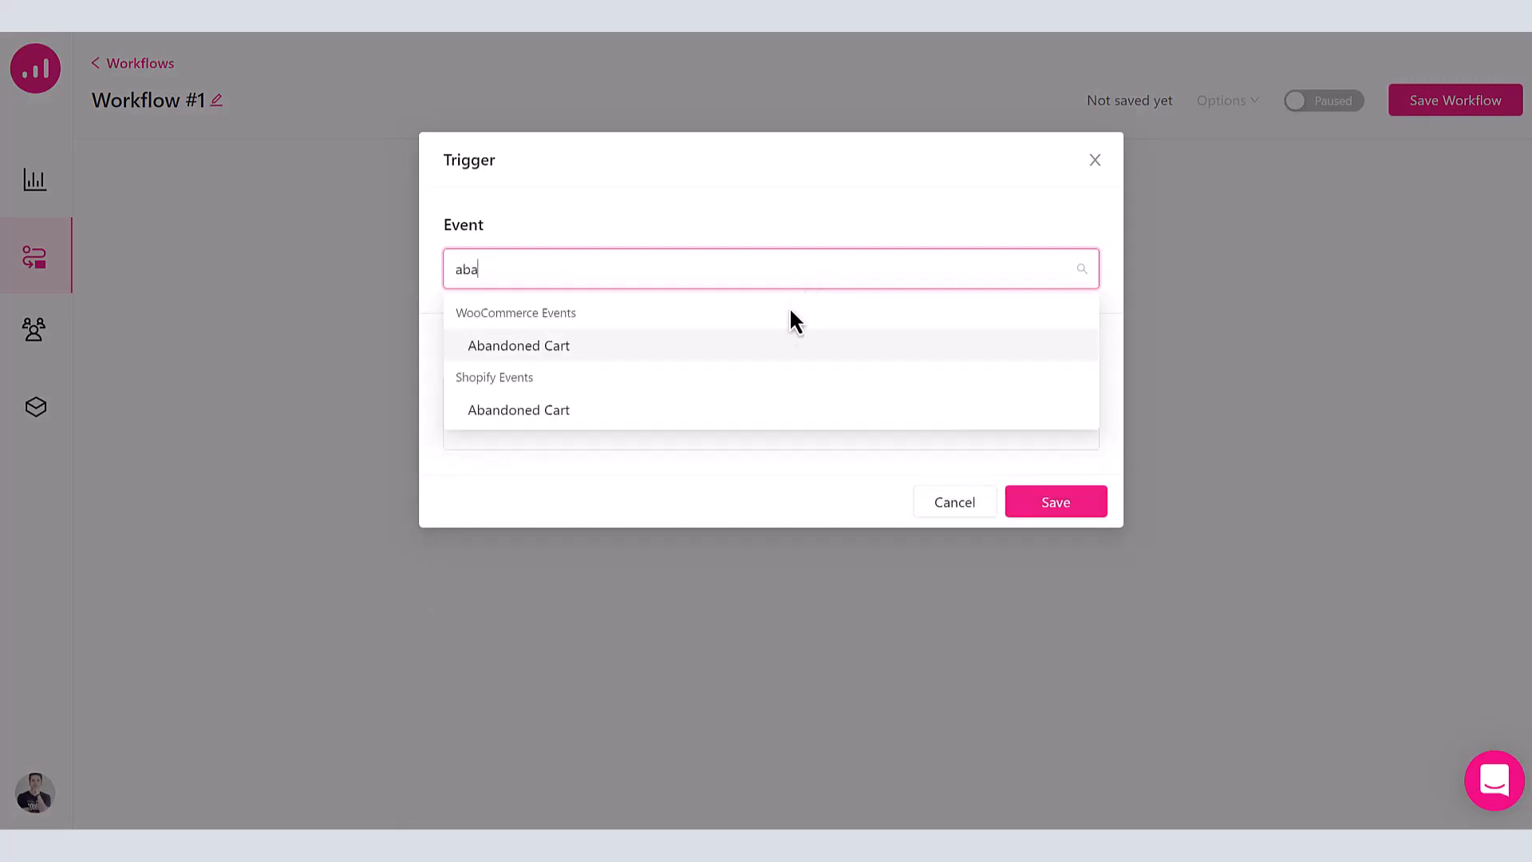
pyautogui.click(777, 345)
pyautogui.doubleClick(663, 366)
pyautogui.write('24')
pyautogui.click(812, 352)
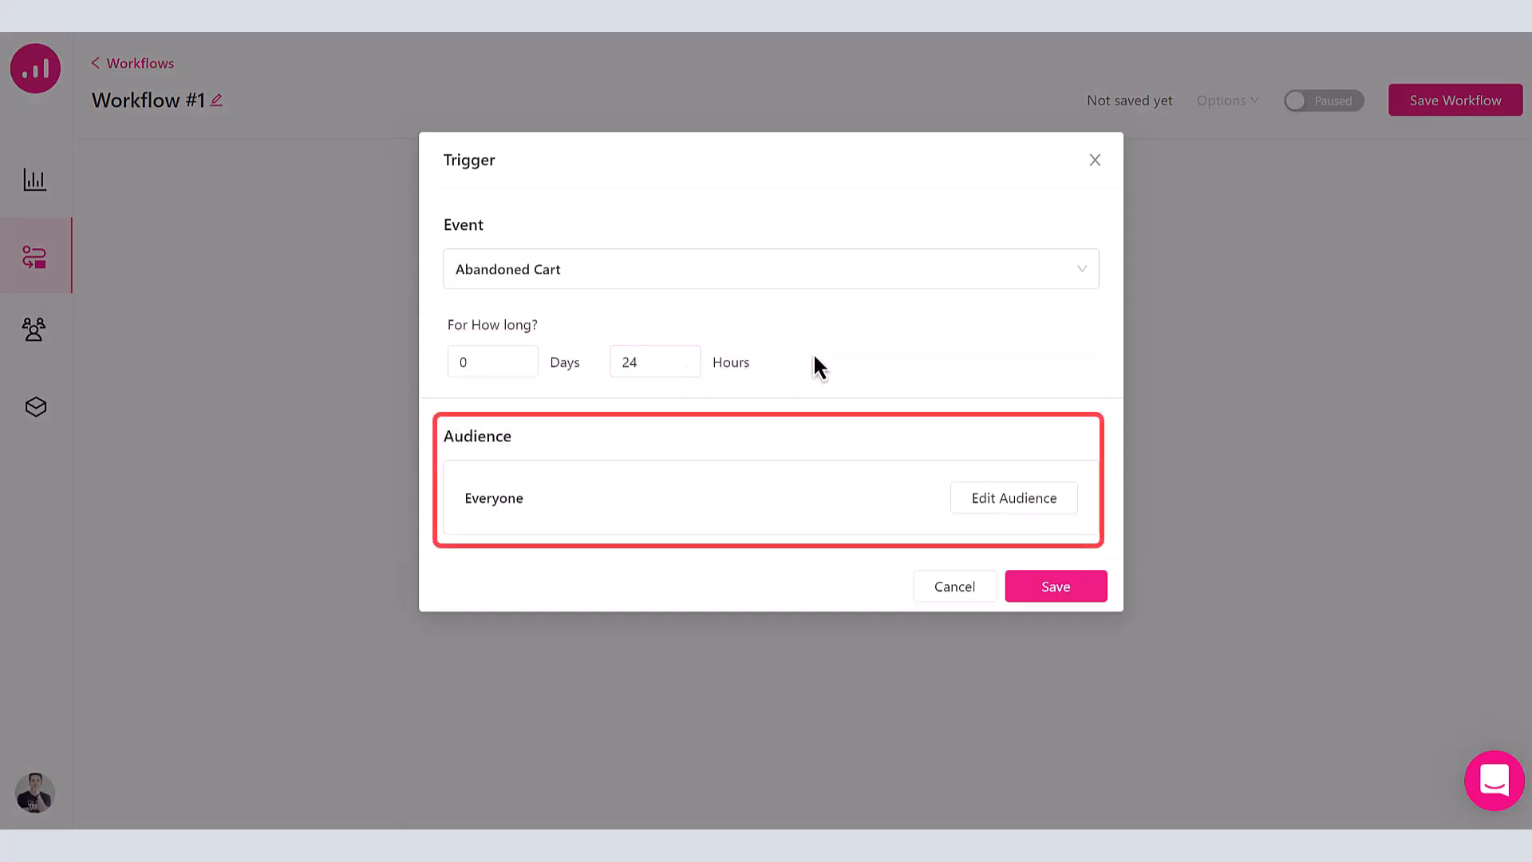
pyautogui.click(1037, 586)
# - Add a Send Email action after the abandoned cart trigger
pyautogui.click(809, 407)
pyautogui.click(630, 267)
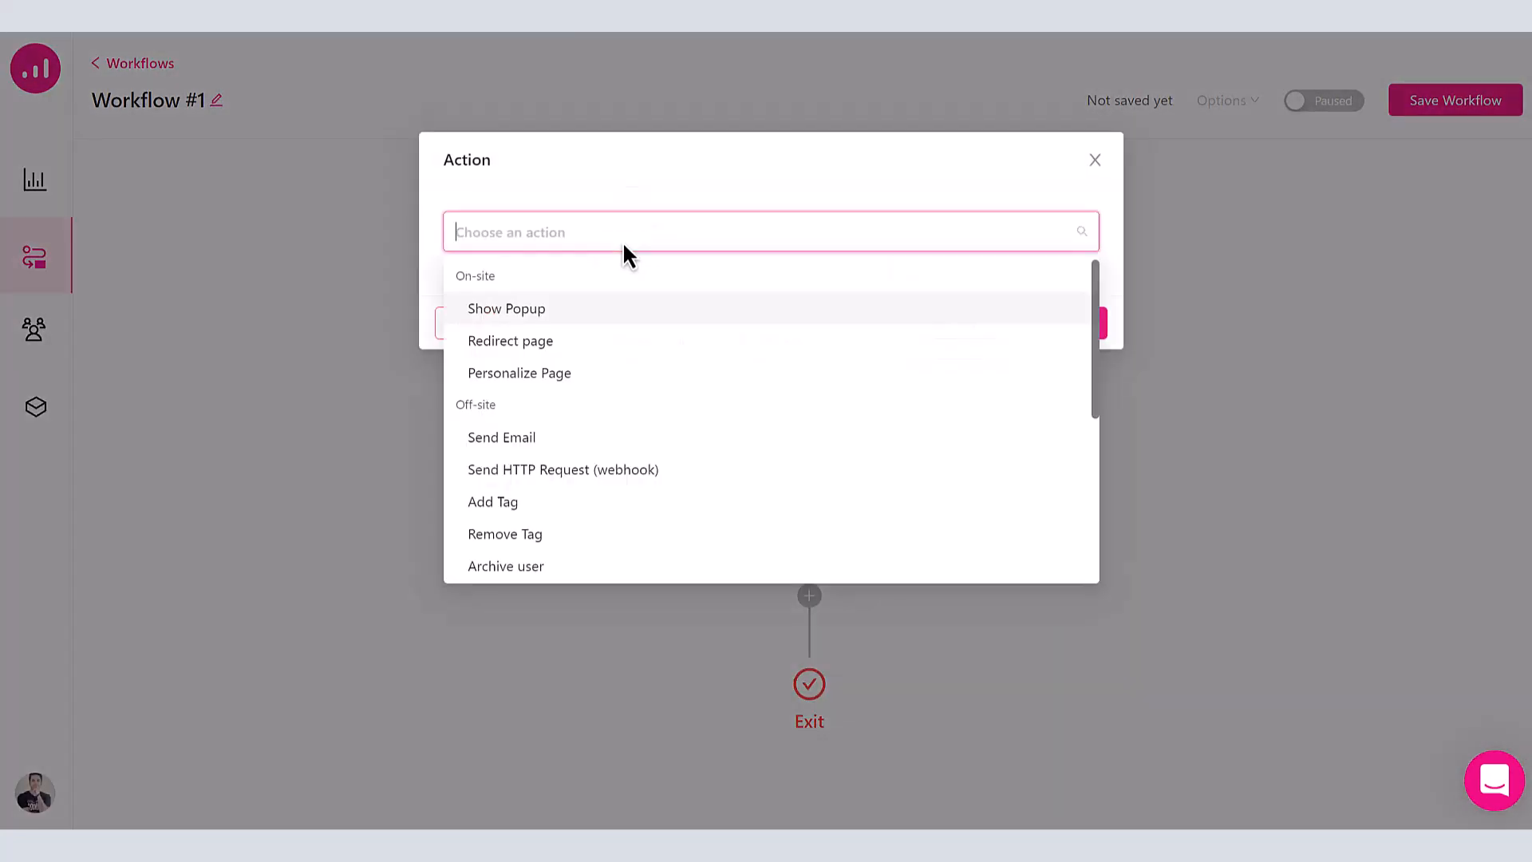
pyautogui.click(559, 436)
pyautogui.scroll(-4, 558, 447)
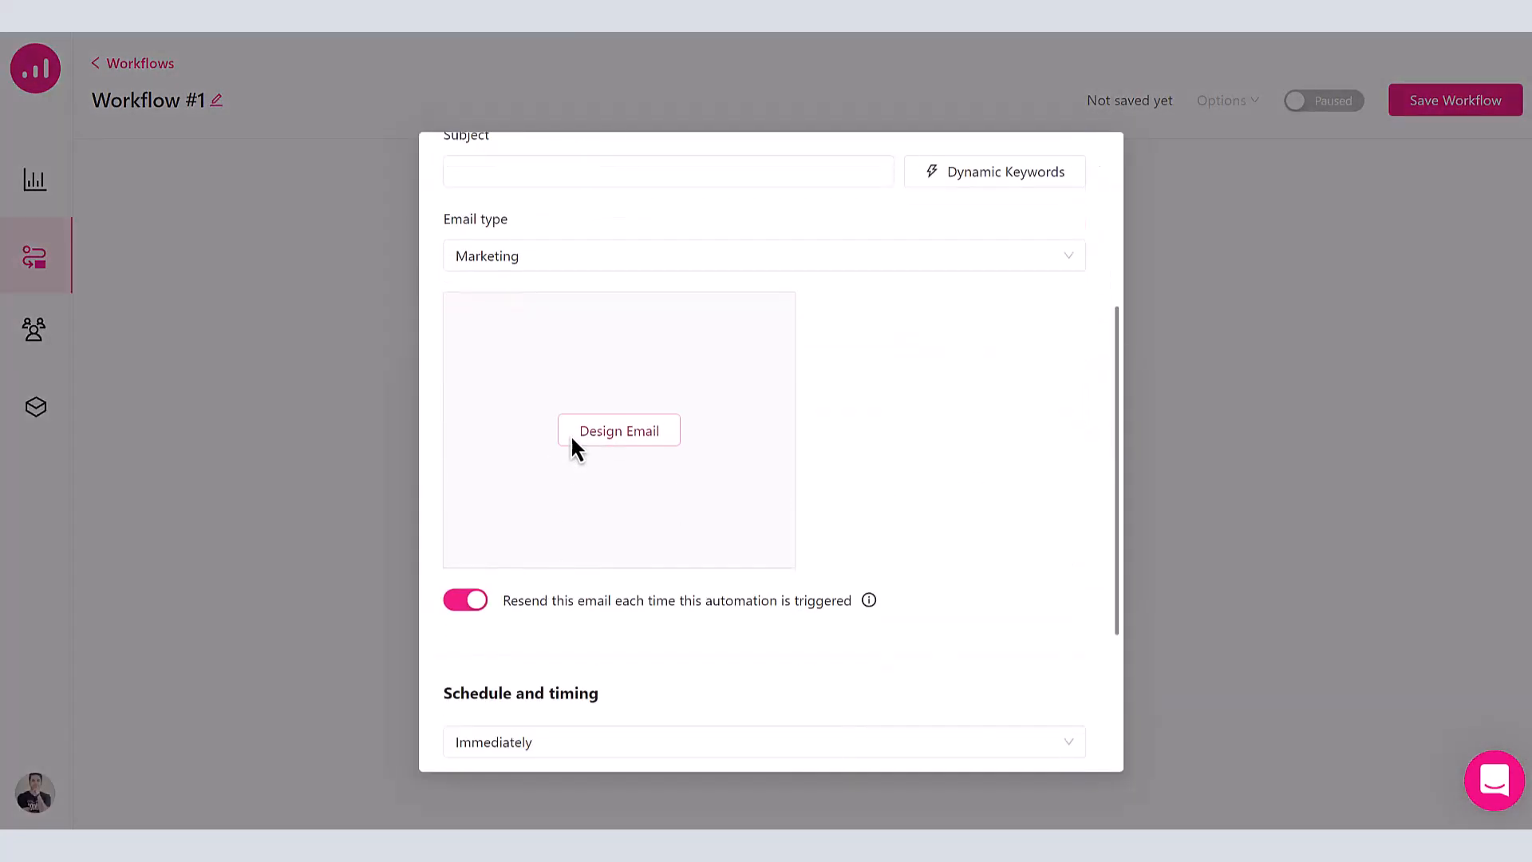
# - Create the email from the Follow Up template Abandoned Cart Recovery 1 and name it "Follow Up Abandoned Cart"
pyautogui.click(590, 433)
pyautogui.click(256, 557)
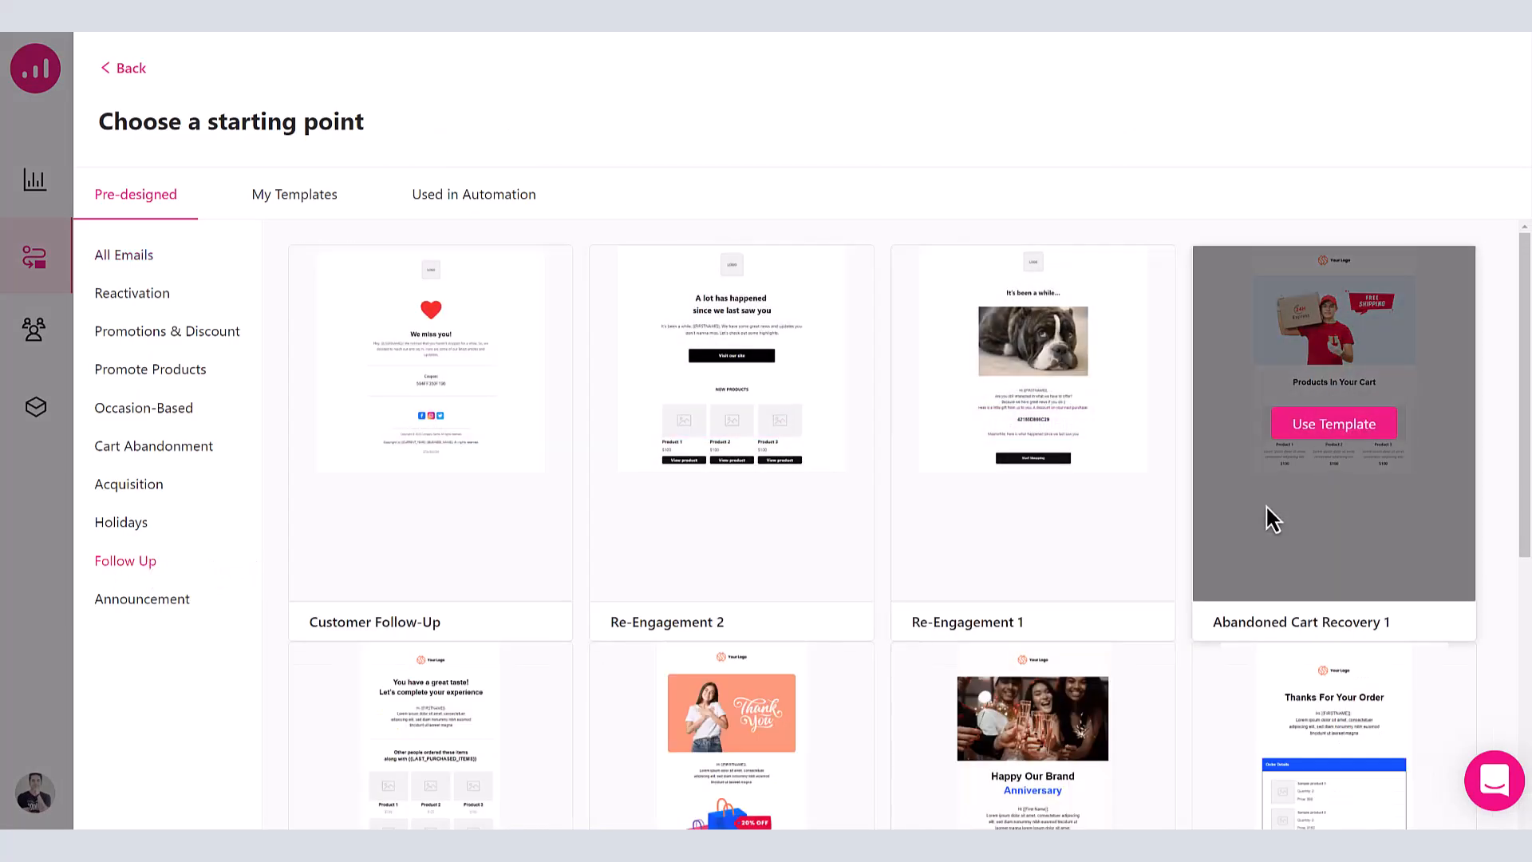
pyautogui.click(1333, 424)
pyautogui.click(859, 289)
pyautogui.write('Follow Up Abandoned Cart')
pyautogui.click(979, 376)
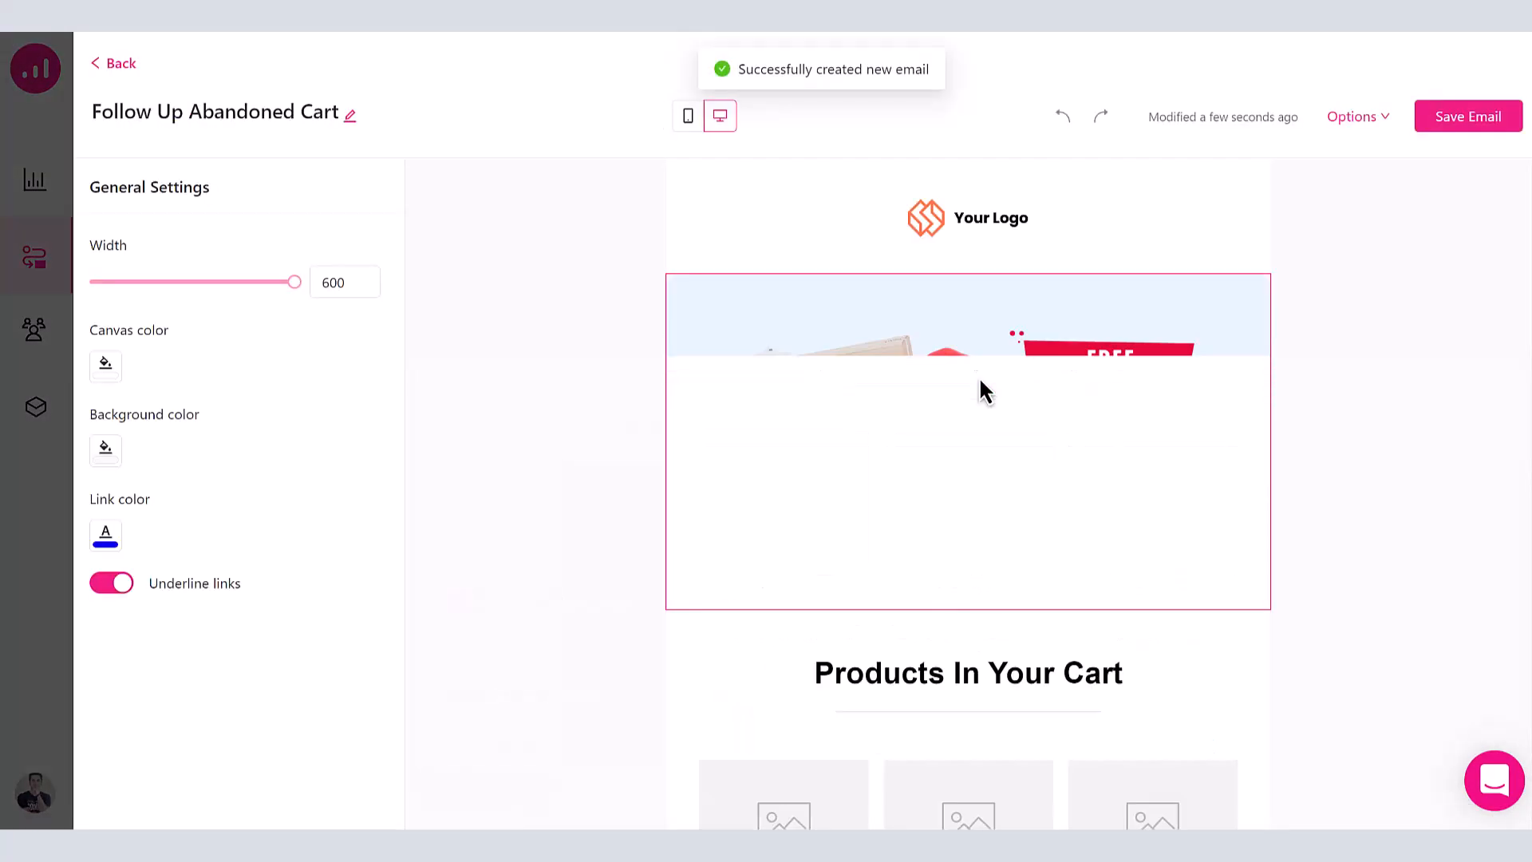
# - Replace the placeholder logo in the follow-up email with the Yudy logo from the media library
pyautogui.click(966, 216)
pyautogui.click(203, 245)
pyautogui.click(384, 330)
pyautogui.click(1141, 595)
# - Hide the product description in the email's Products In Your Cart block and save the email
pyautogui.click(1521, 572)
pyautogui.scroll(-4, 1520, 572)
pyautogui.click(1183, 459)
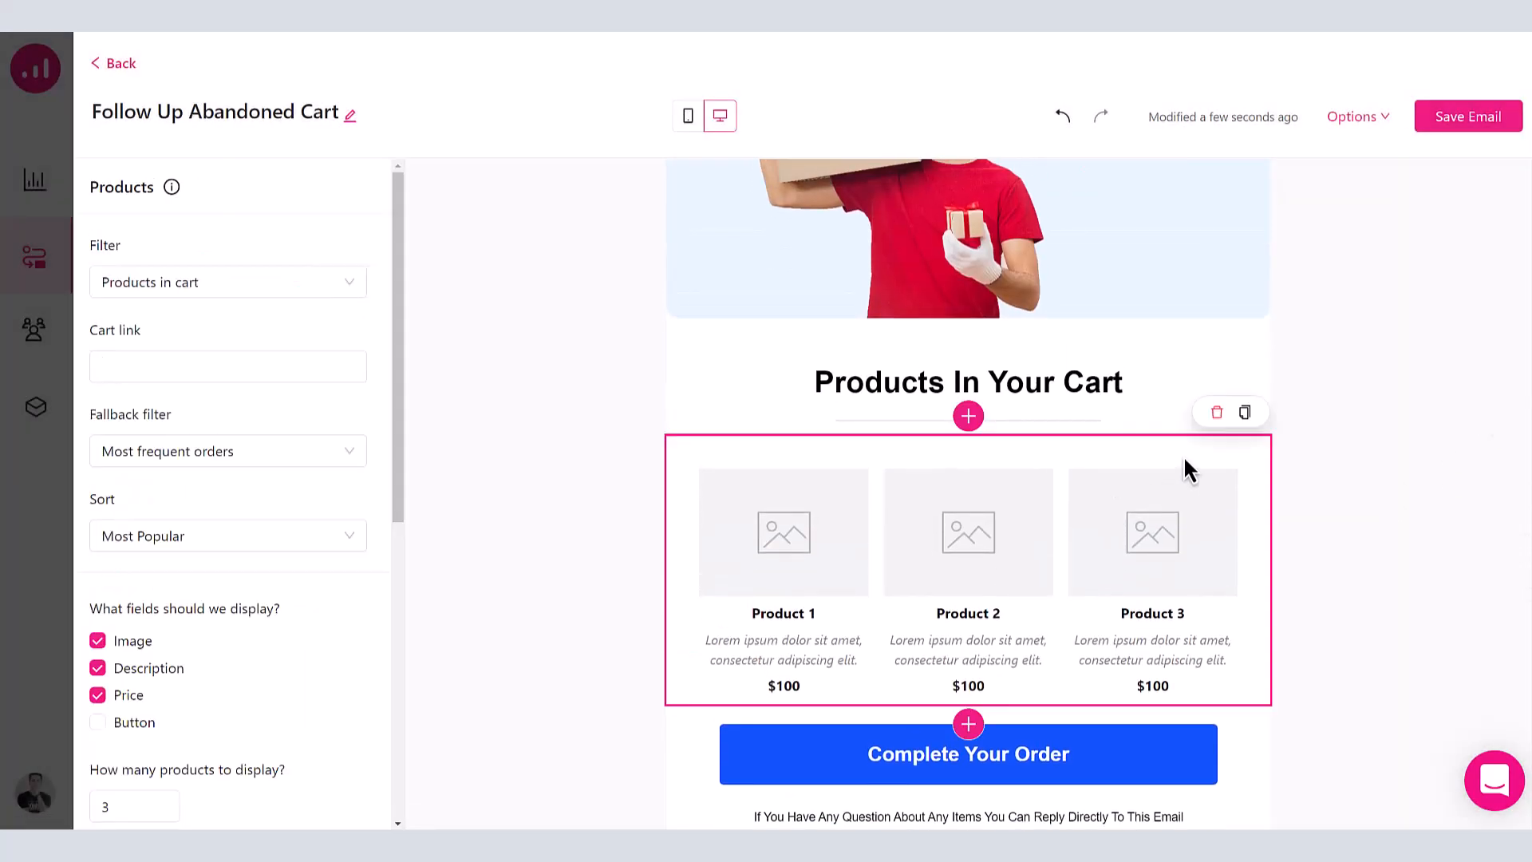
pyautogui.click(137, 673)
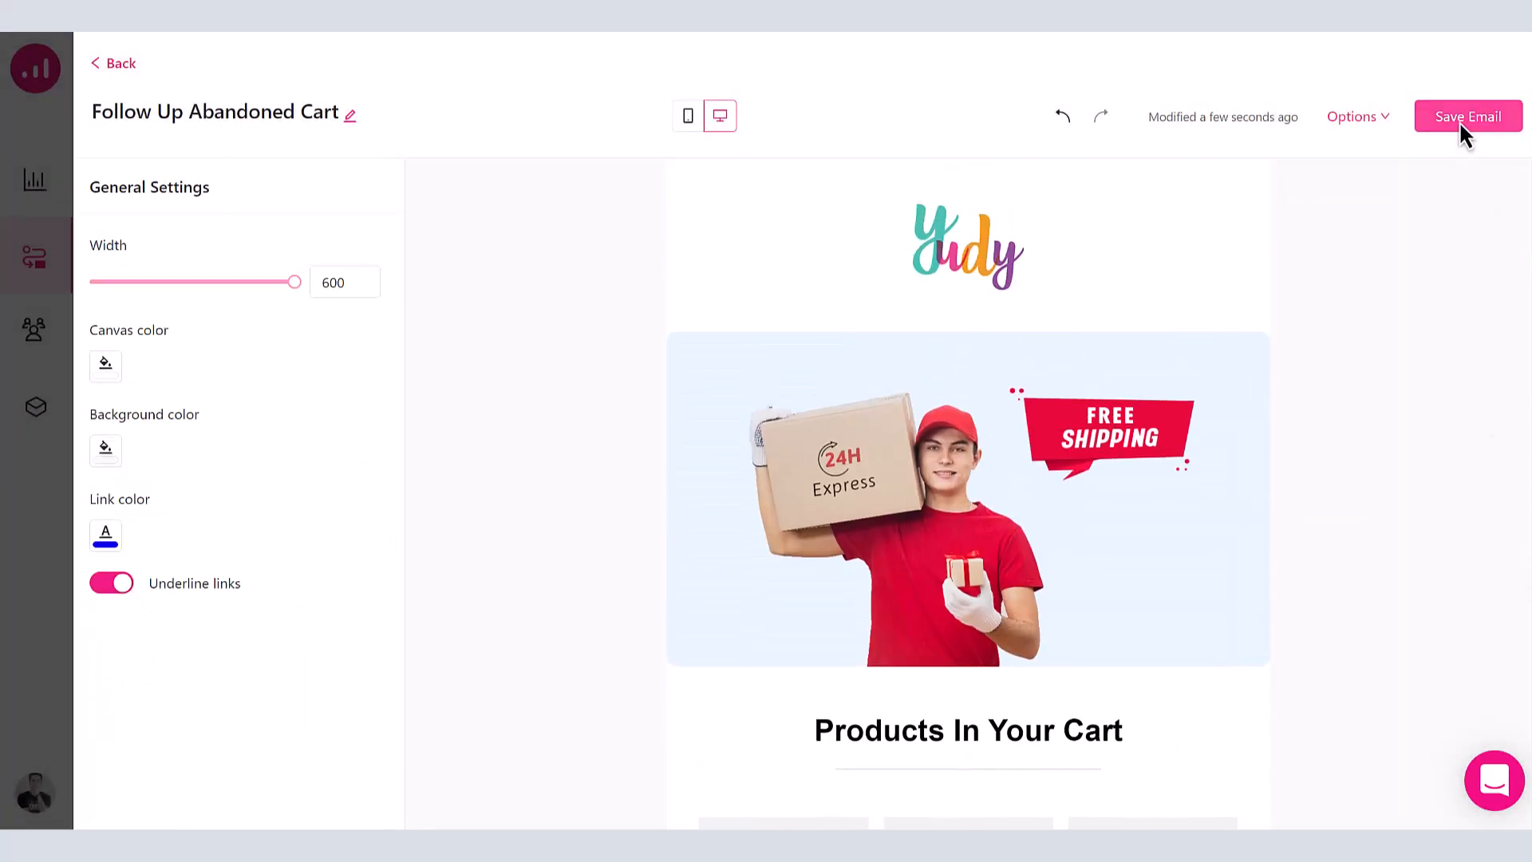
pyautogui.click(1459, 120)
# - Set the follow-up email's timing to After a delay with a value of 24 and save the action
pyautogui.scroll(-5, 1004, 518)
pyautogui.click(1000, 508)
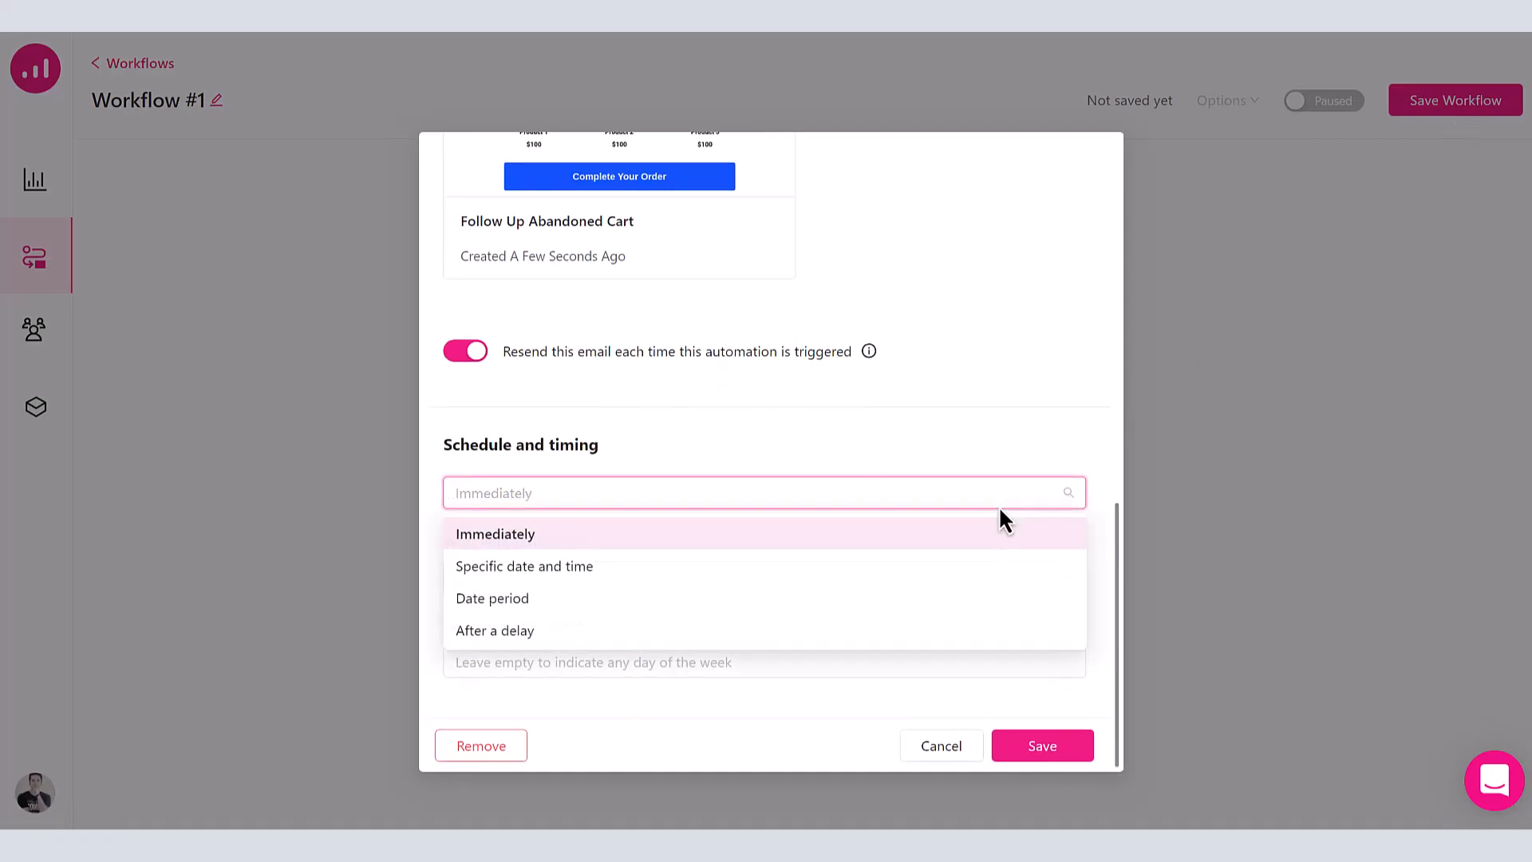
pyautogui.click(902, 629)
pyautogui.doubleClick(827, 544)
pyautogui.write('24')
pyautogui.scroll(-1, 830, 503)
pyautogui.click(1045, 747)
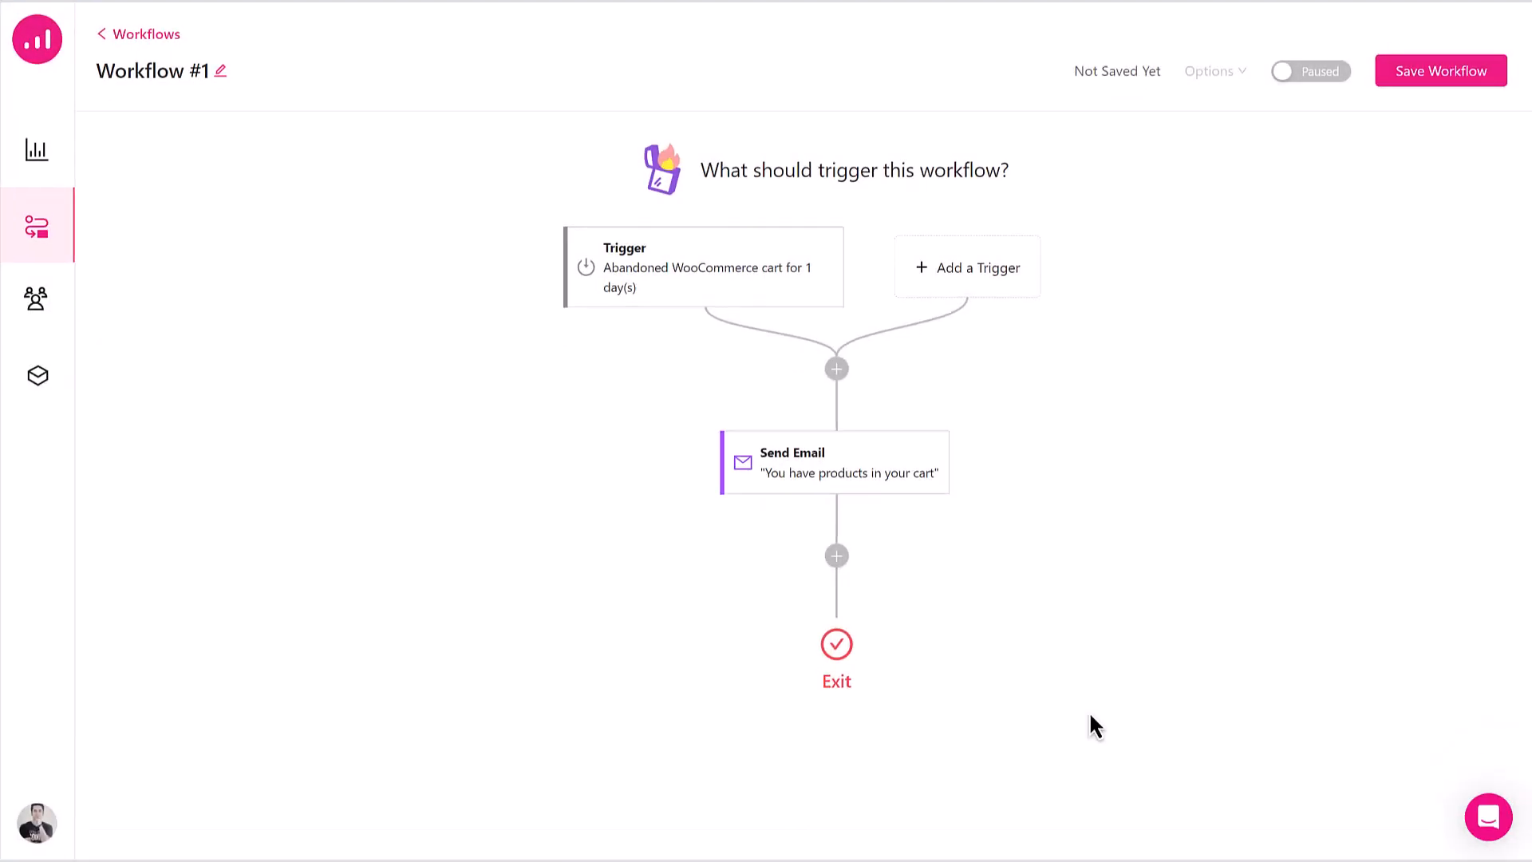
# - Add a Decision after the email with the filter Has Abandoned Cart is with duration of 48 hours
pyautogui.click(836, 556)
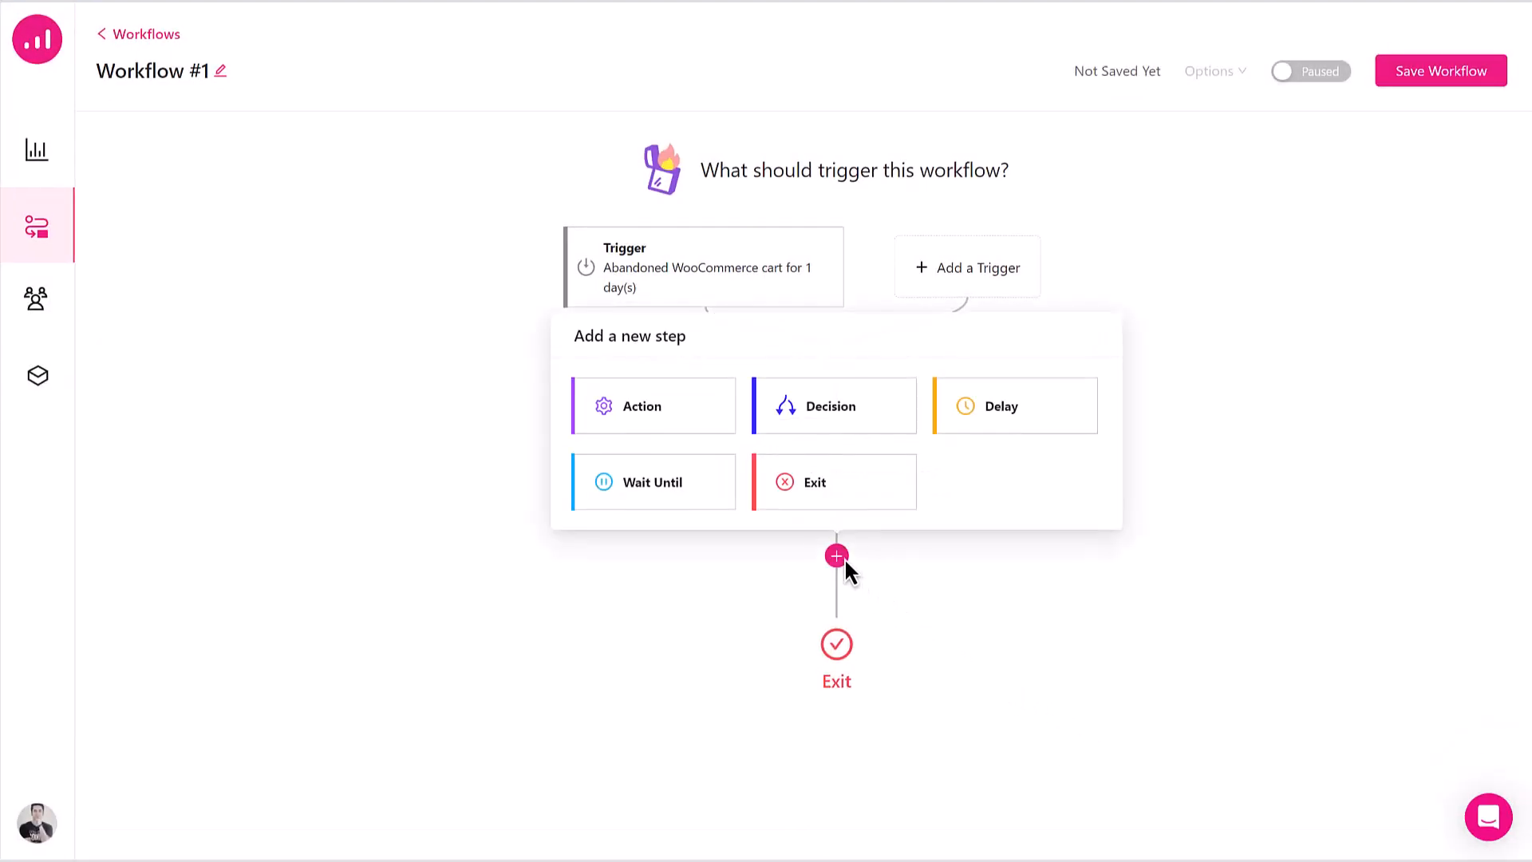
pyautogui.click(830, 421)
pyautogui.click(416, 253)
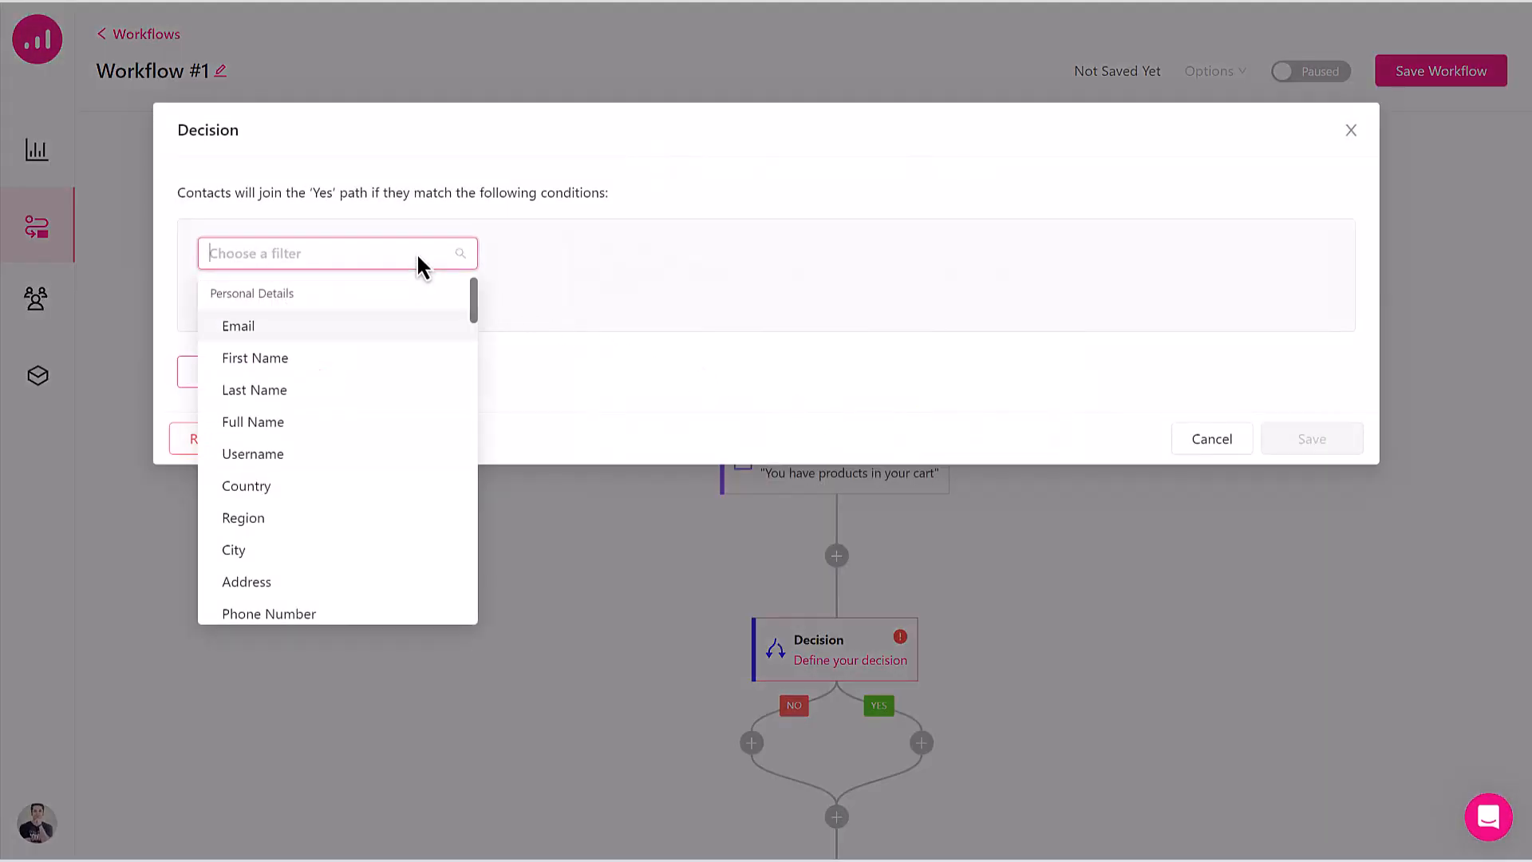
pyautogui.write('has a')
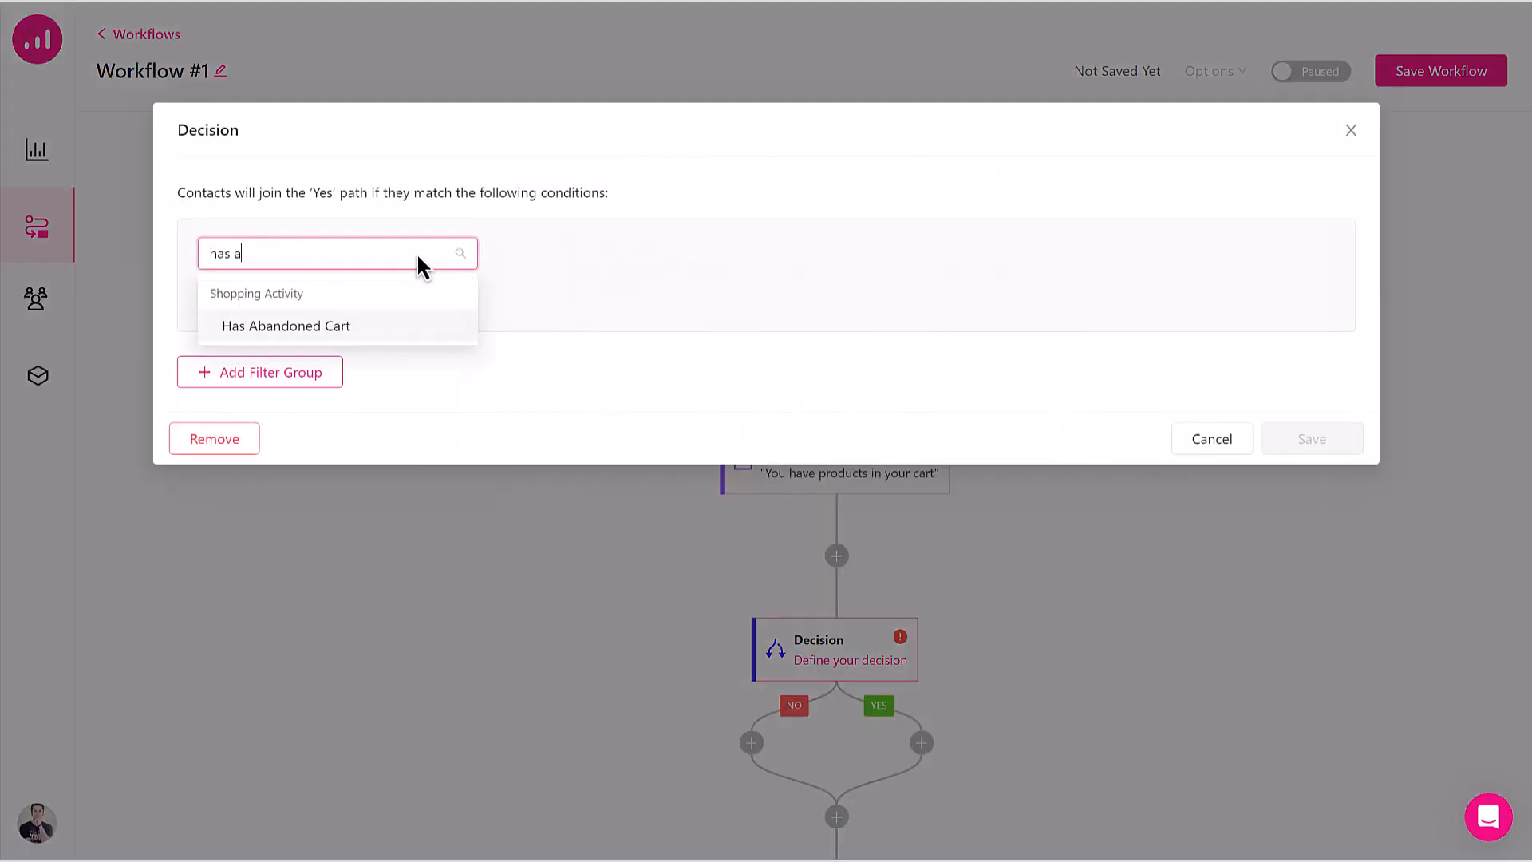
pyautogui.click(381, 324)
pyautogui.click(898, 254)
pyautogui.write('48')
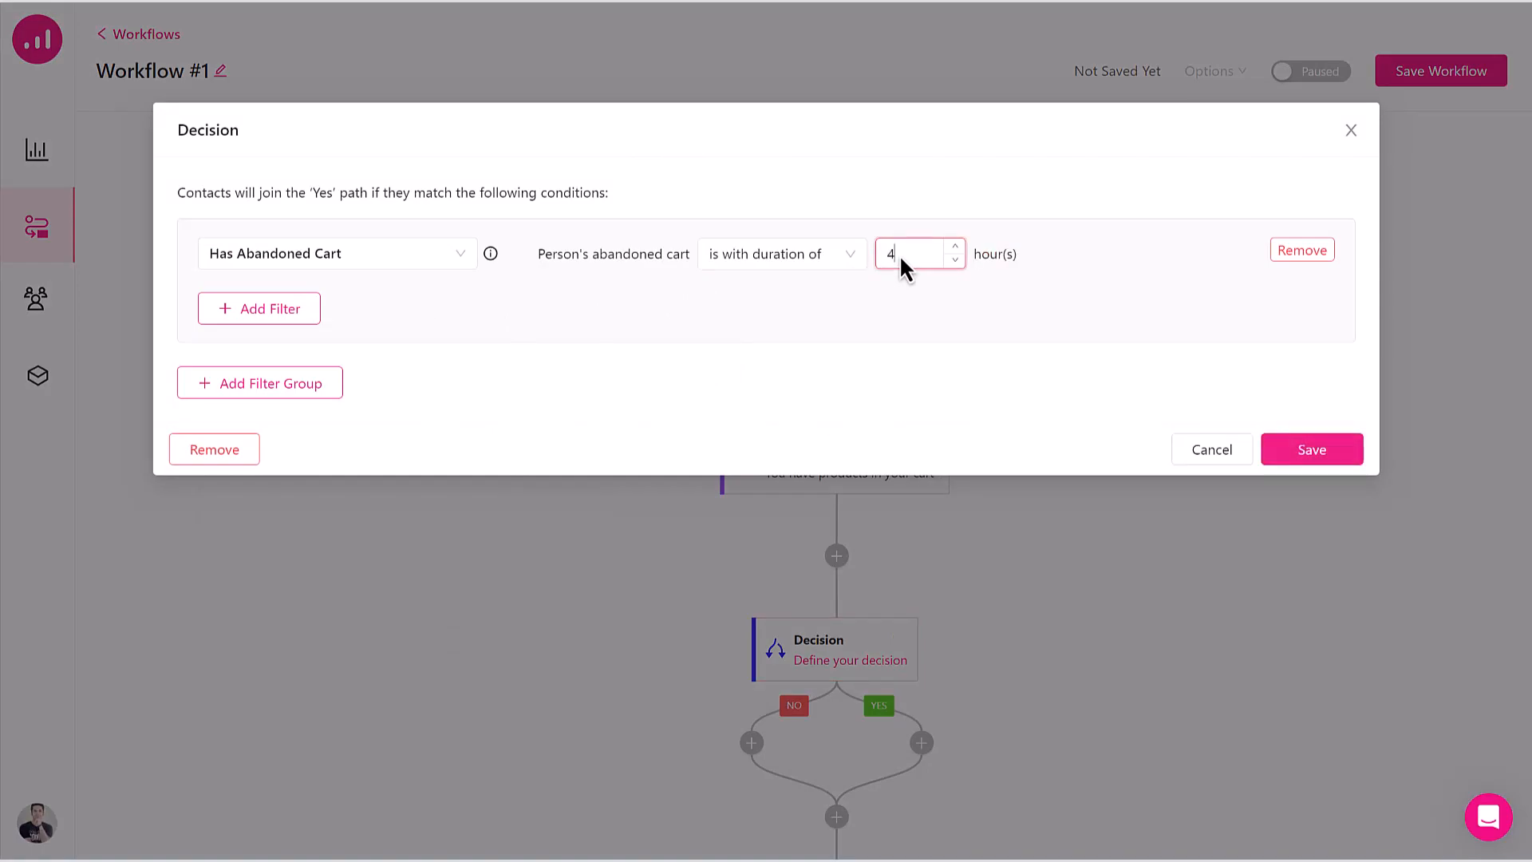
# - Add an Email Send Activity filter to the decision for the received Follow Up Abandoned Cart email and save the decision
pyautogui.click(298, 314)
pyautogui.click(296, 349)
pyautogui.write('email se')
pyautogui.click(307, 422)
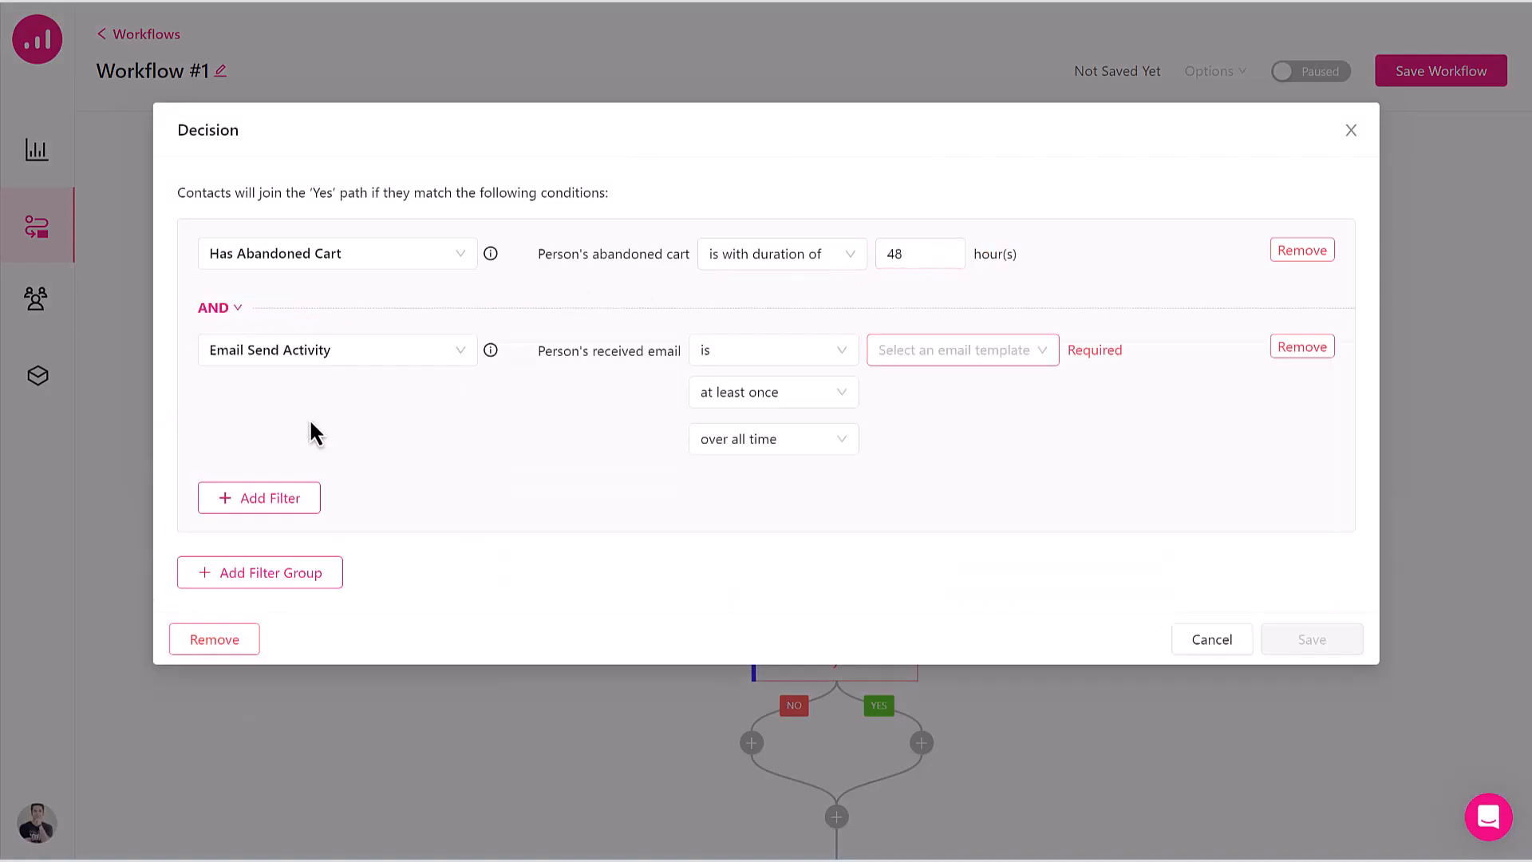
pyautogui.click(931, 357)
pyautogui.click(954, 580)
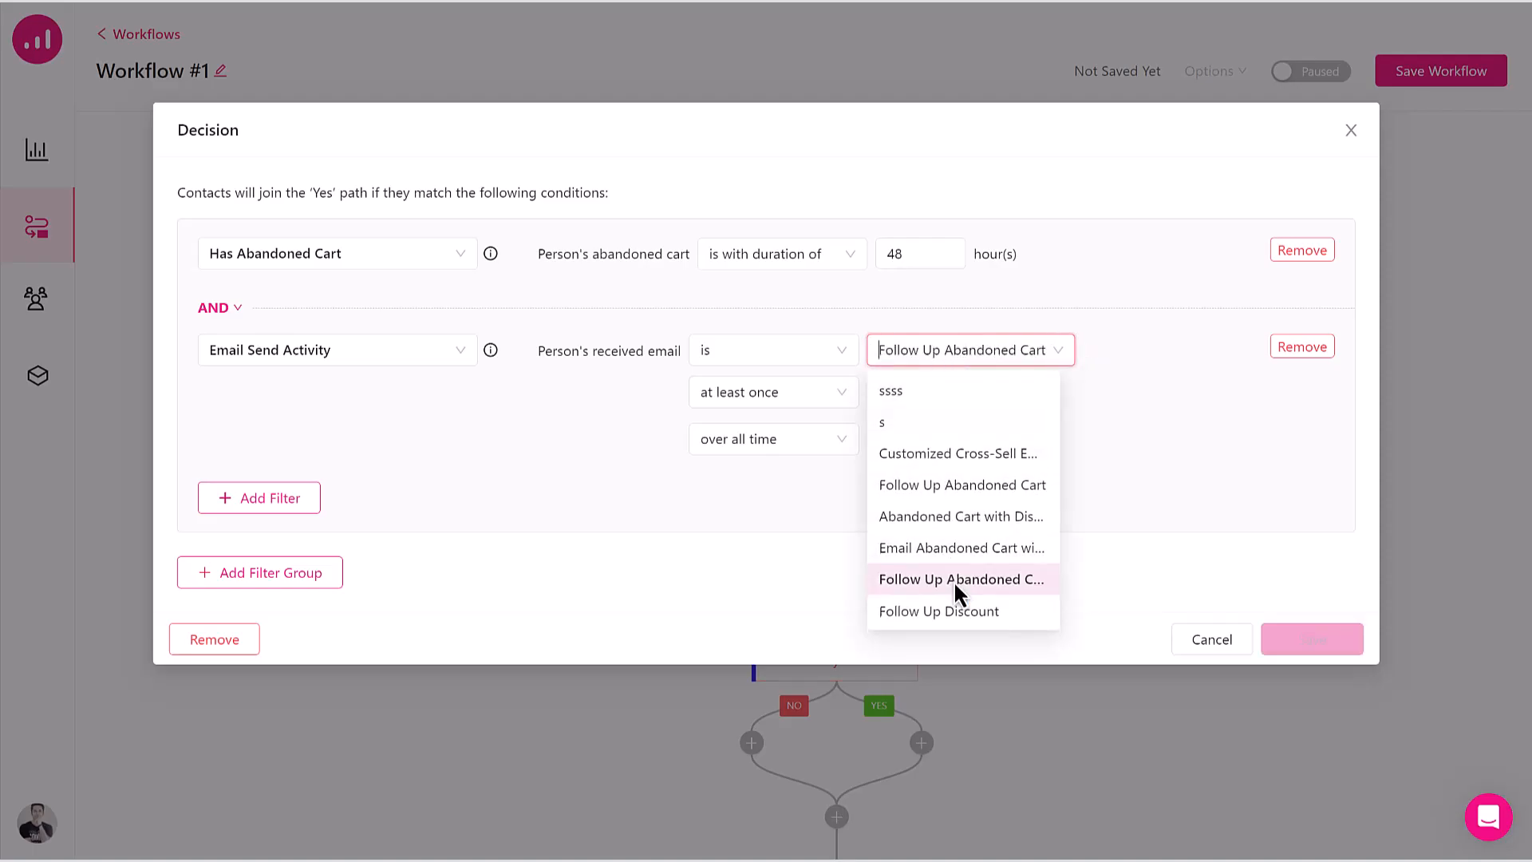
pyautogui.click(1287, 639)
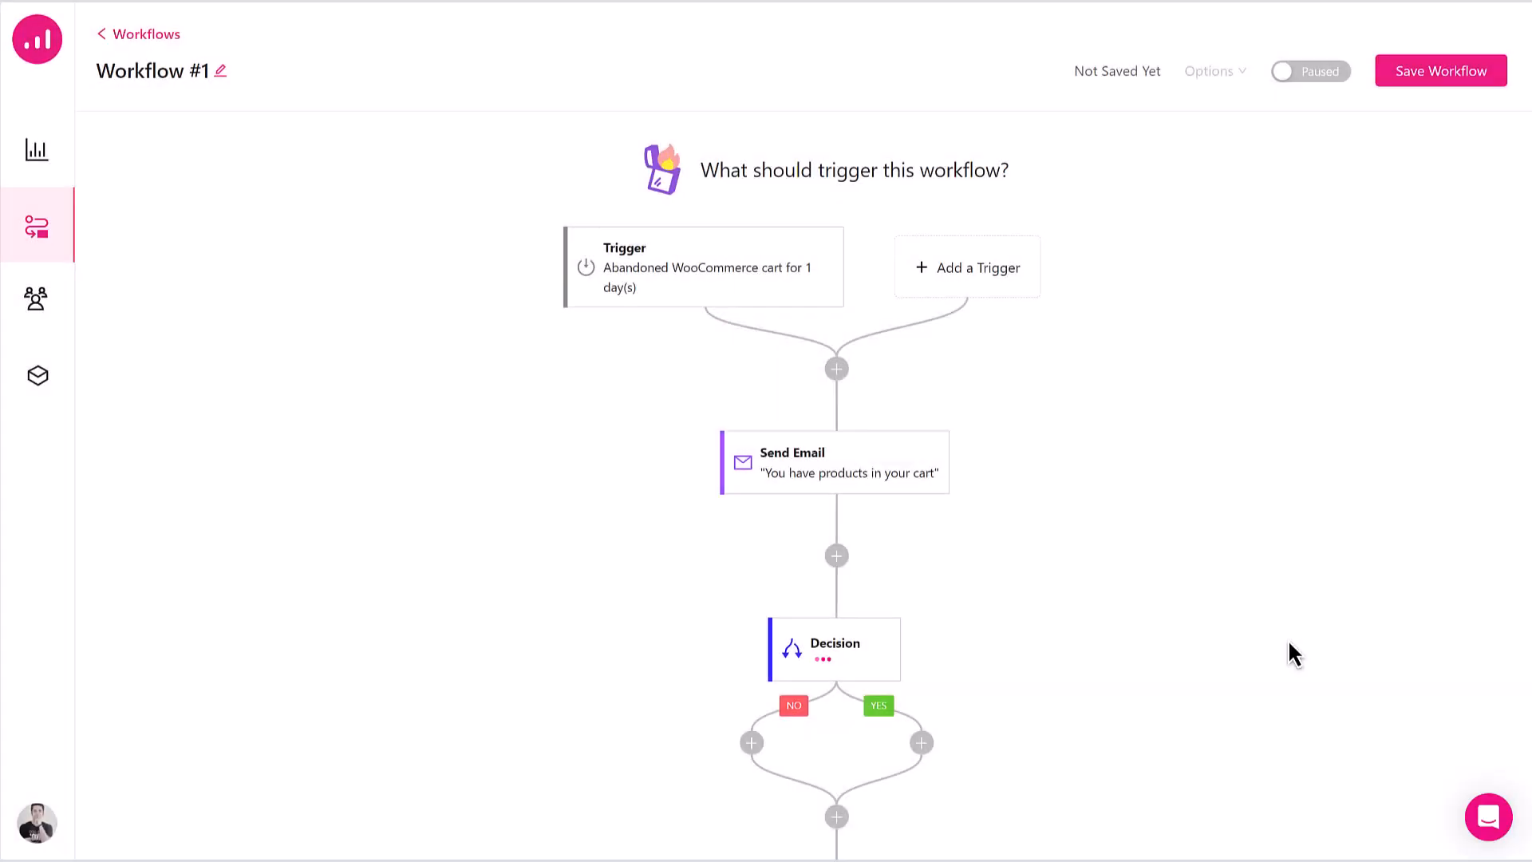
# - Add a Send Email action on the decision's YES path
pyautogui.scroll(-2, 1289, 644)
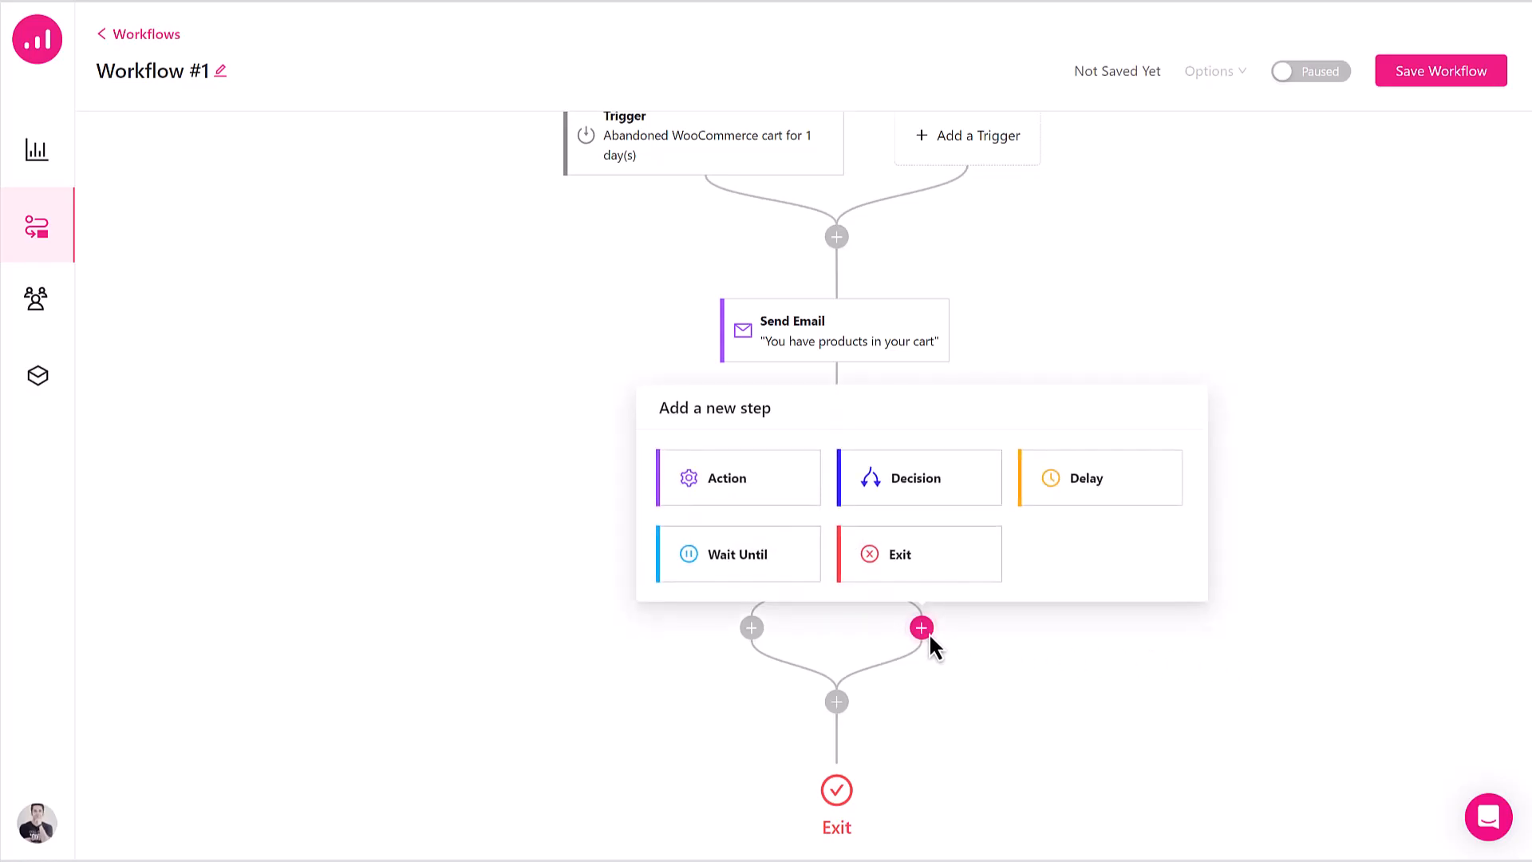
pyautogui.click(755, 496)
pyautogui.click(639, 199)
pyautogui.write('send em')
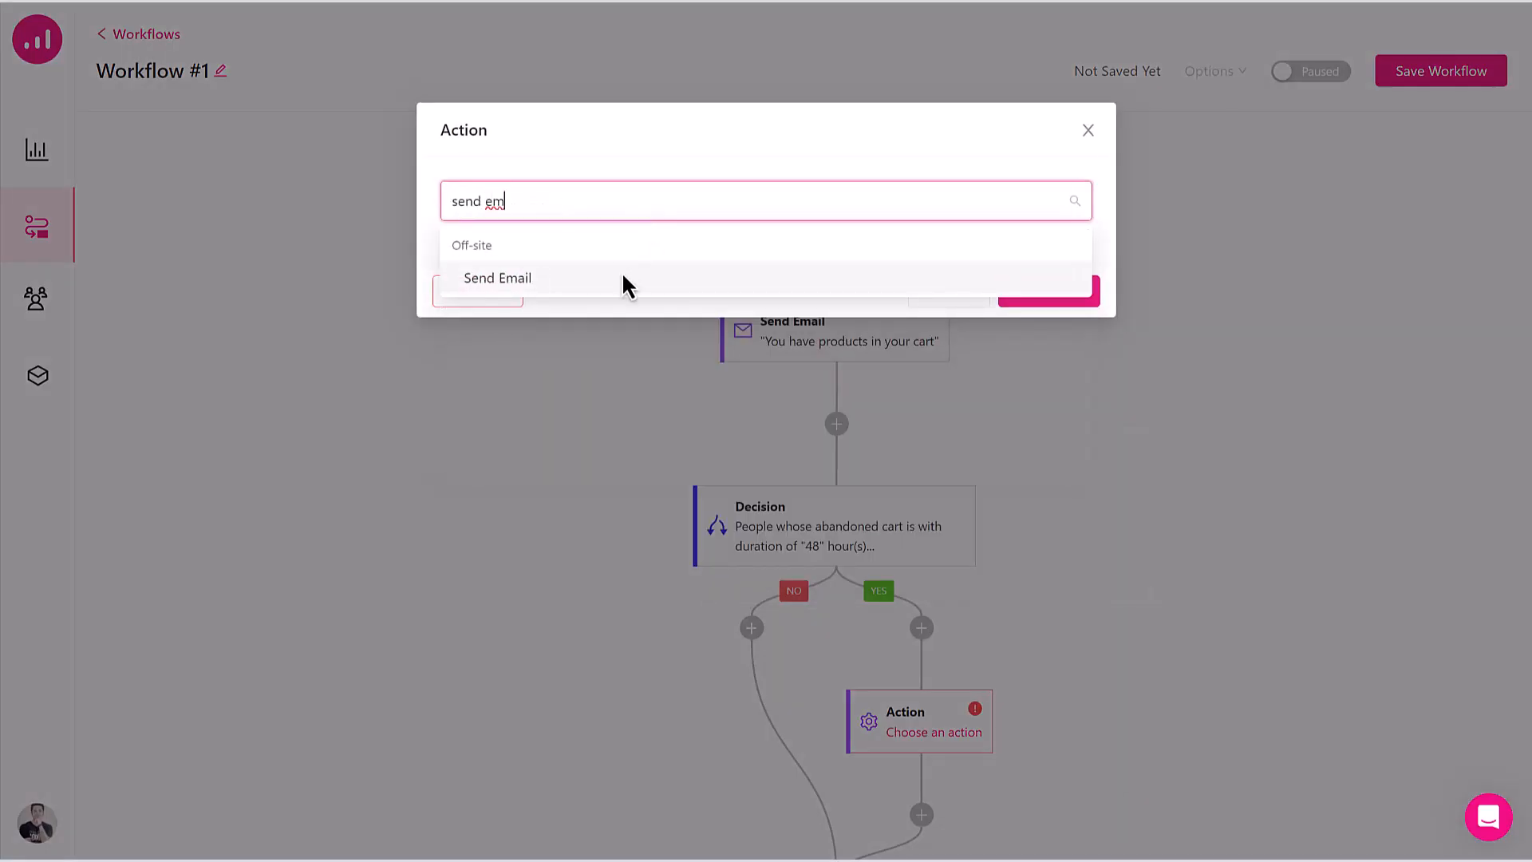
pyautogui.click(621, 277)
pyautogui.scroll(-4, 618, 383)
# - Create the email from the Promotions & Discount template Abandoned Cart Recovery 2 and name it "Email Abandoned Cart with Discount"
pyautogui.click(618, 391)
pyautogui.click(167, 330)
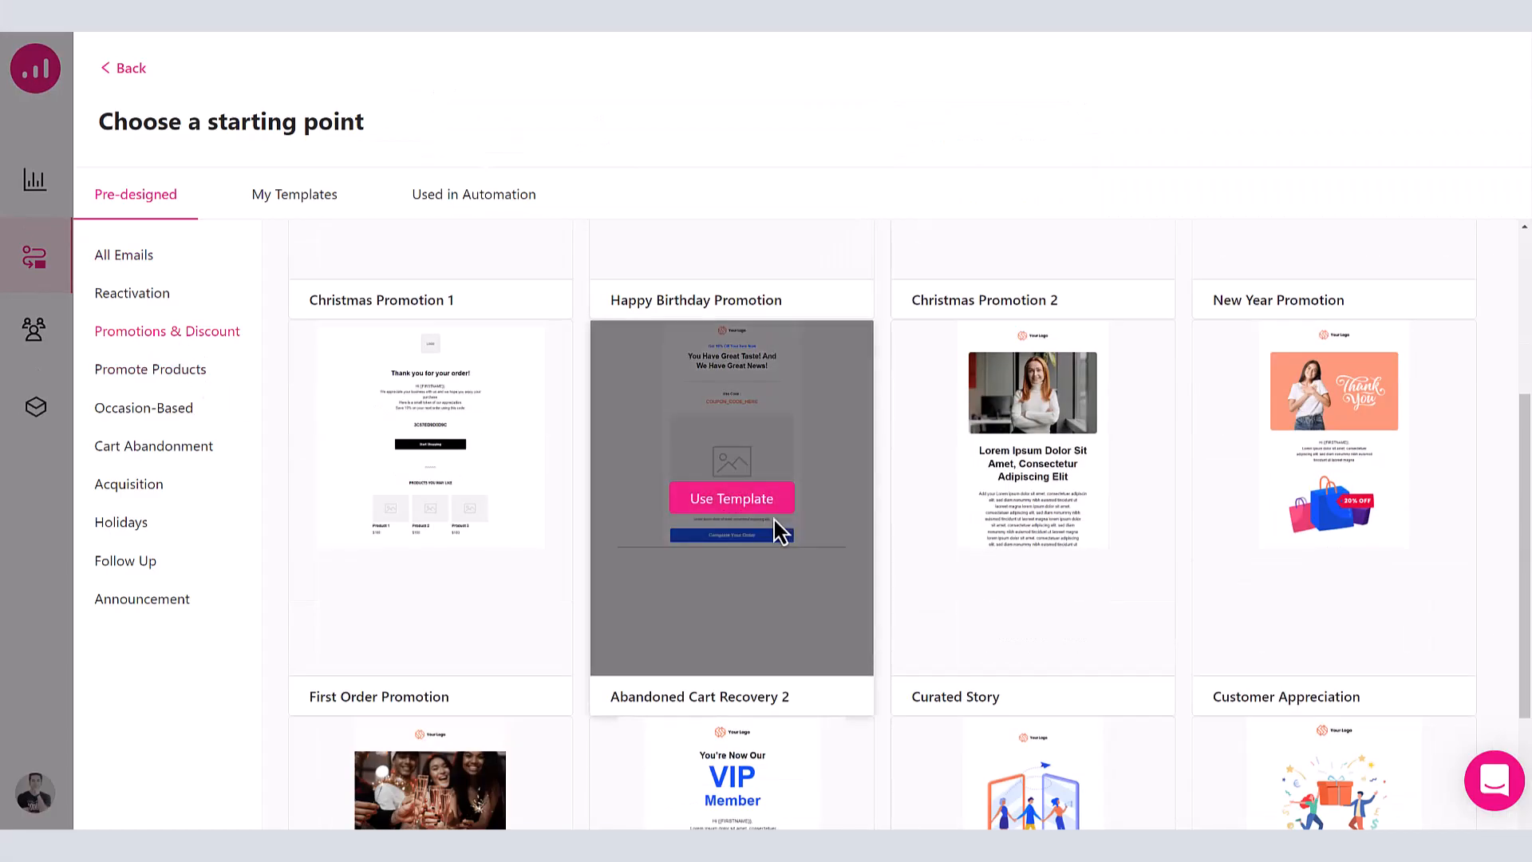
pyautogui.click(739, 500)
pyautogui.click(700, 289)
pyautogui.write('Email Abandoned Cart with Discount')
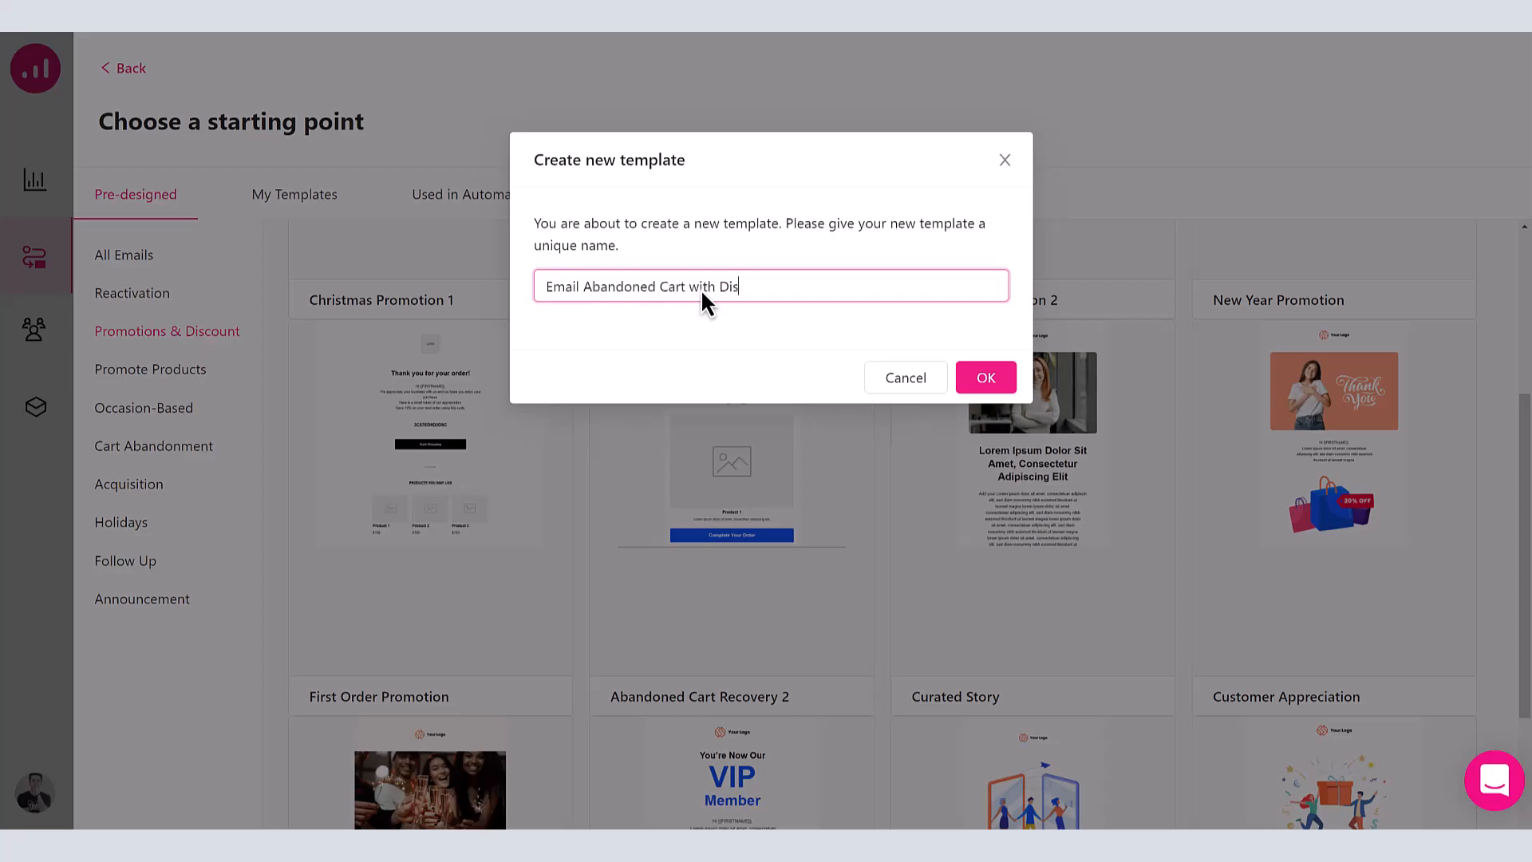
pyautogui.click(1005, 389)
# - Replace the discount email's placeholder logo with the Yudy logo from the media library and save the email
pyautogui.click(968, 247)
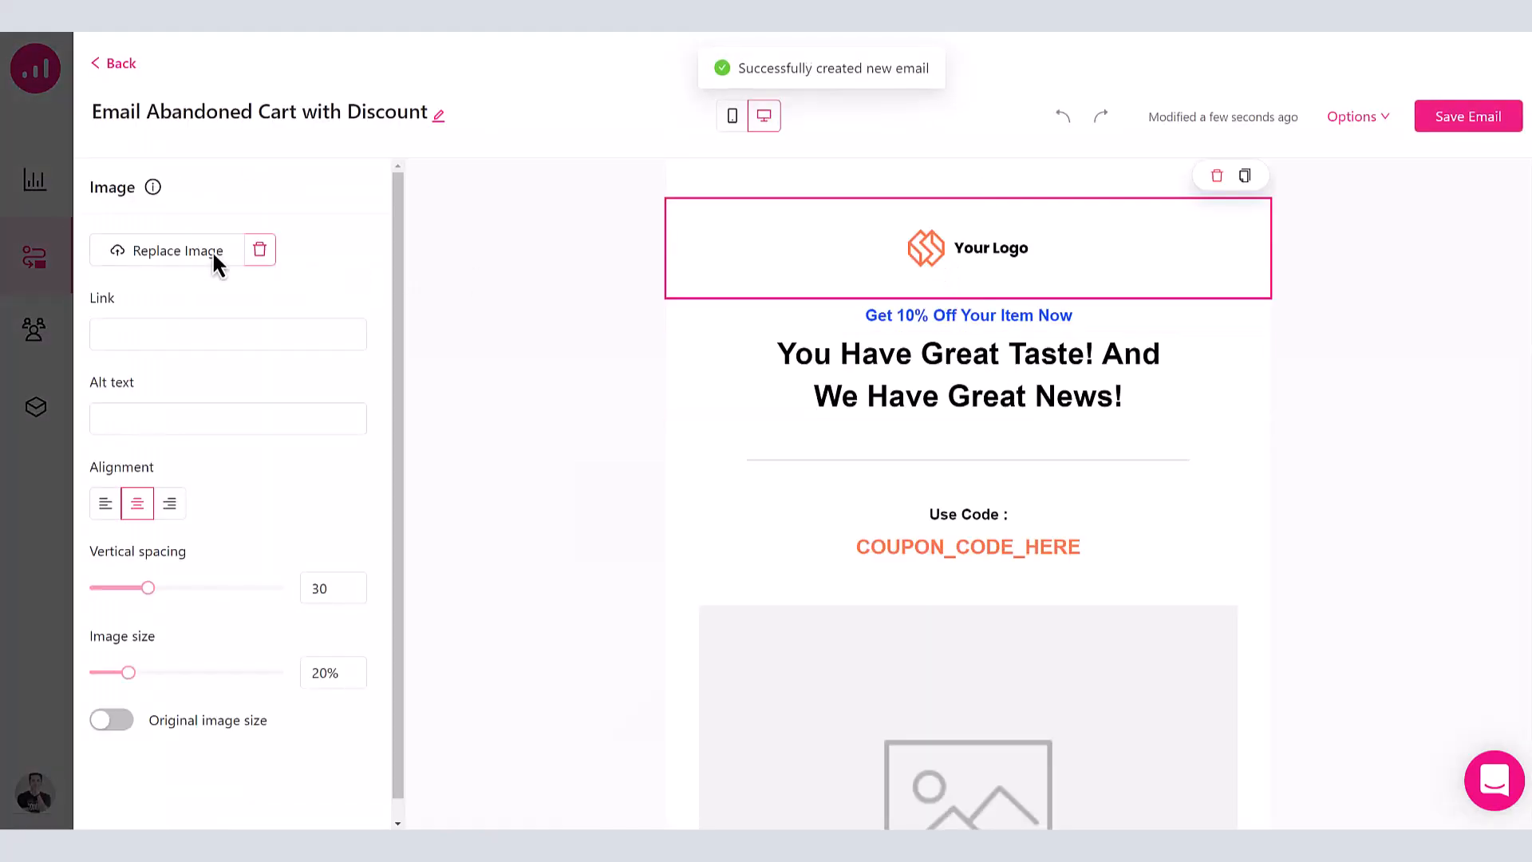
pyautogui.click(178, 250)
pyautogui.click(383, 328)
pyautogui.click(1152, 595)
pyautogui.click(1433, 113)
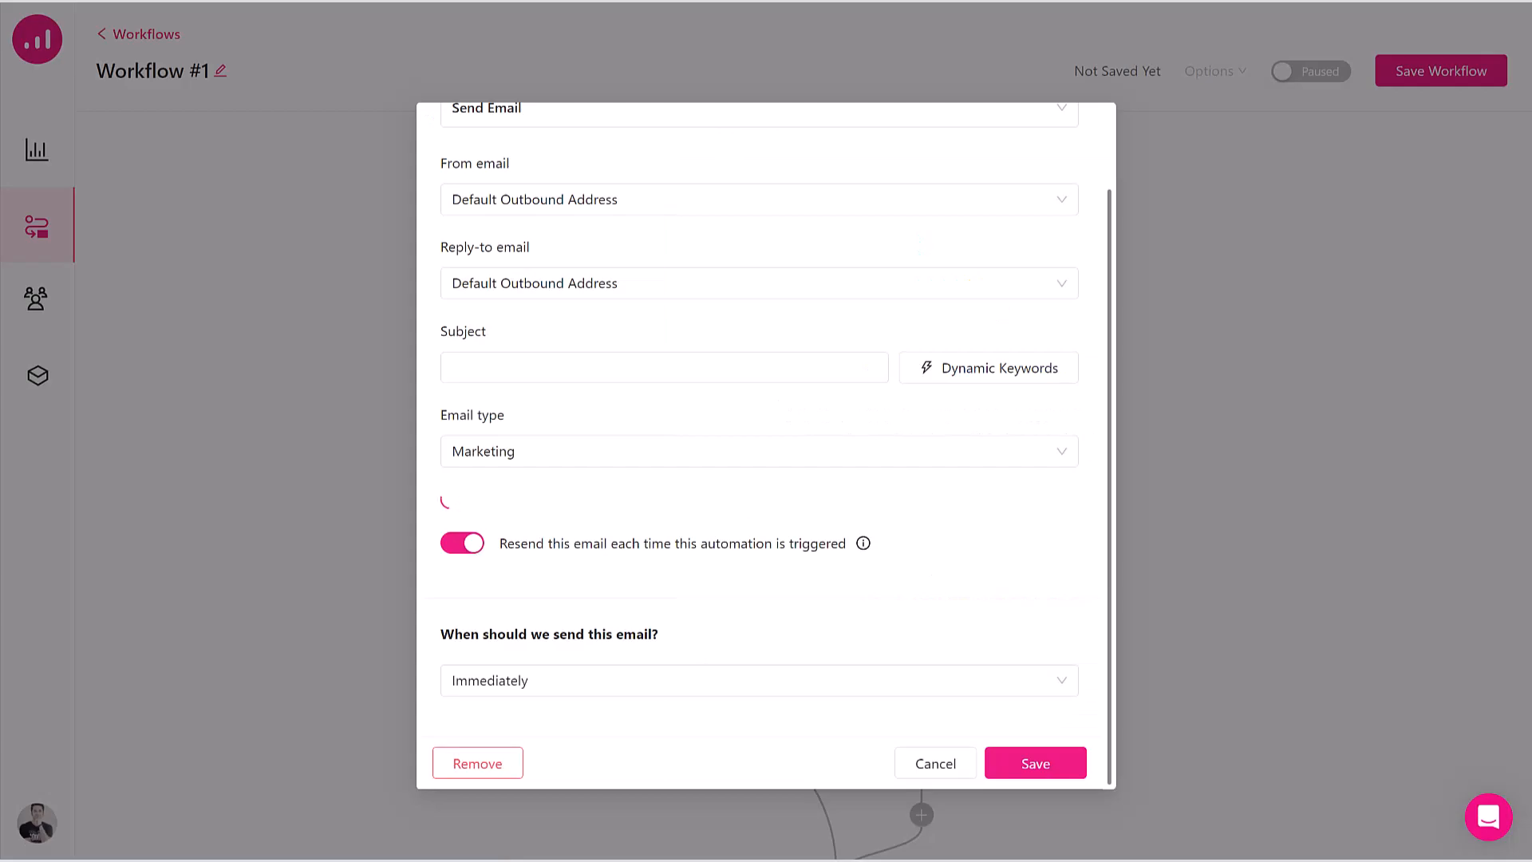
# - Set the discount email's subject to "Abandoned Cart + Discount" and save the action
pyautogui.scroll(-3, 766, 447)
pyautogui.click(696, 146)
pyautogui.write('Abandoned Cart + Discount')
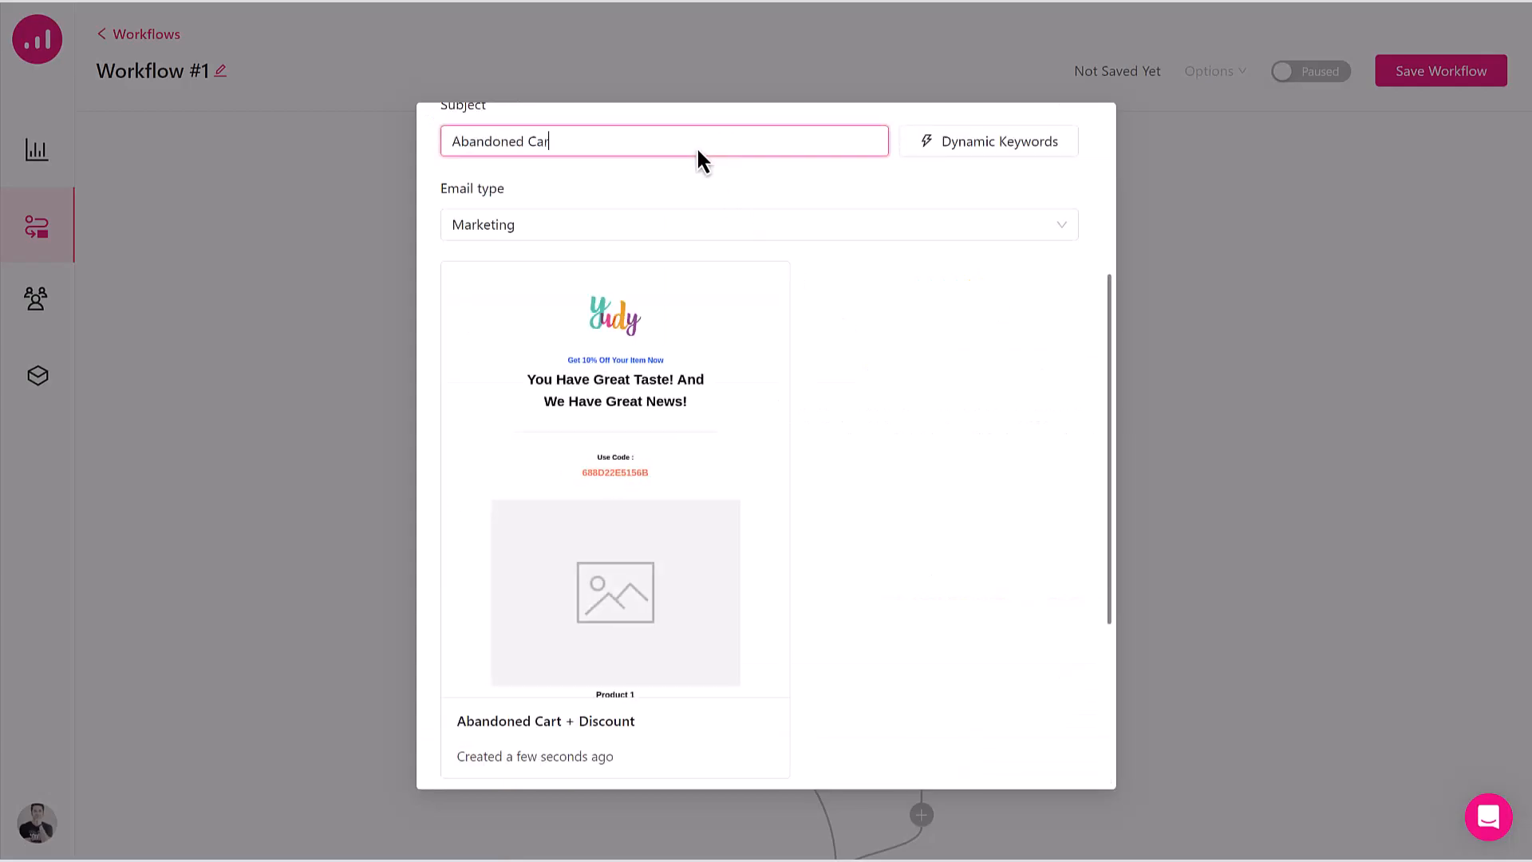
pyautogui.scroll(-5, 895, 531)
pyautogui.click(1029, 762)
pyautogui.scroll(-2, 1097, 704)
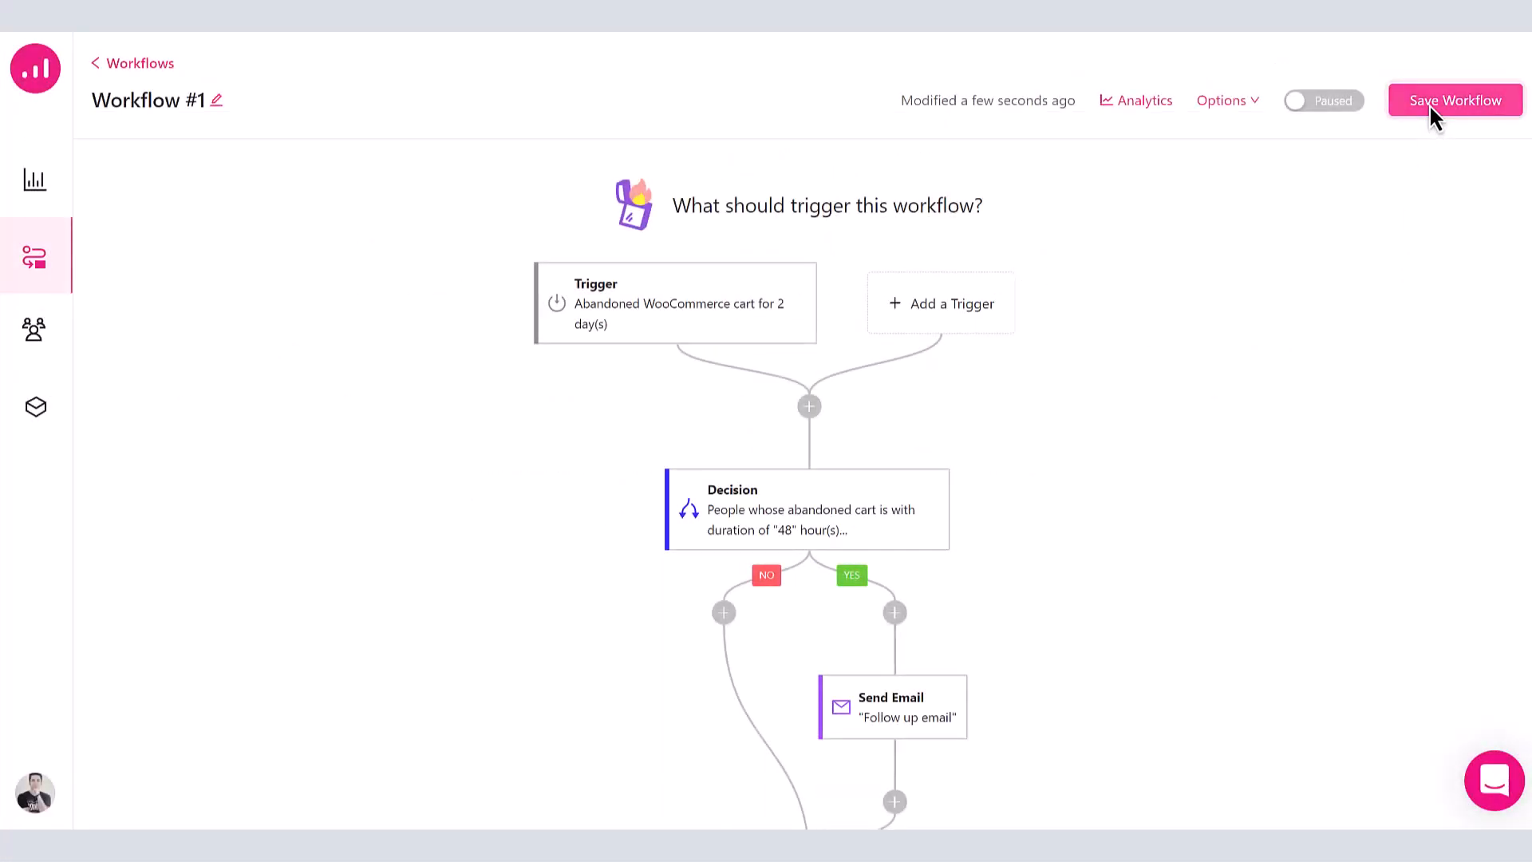
# - Save Workflow #1 and review its analytics for engagement and both follow-up emails
pyautogui.click(1429, 104)
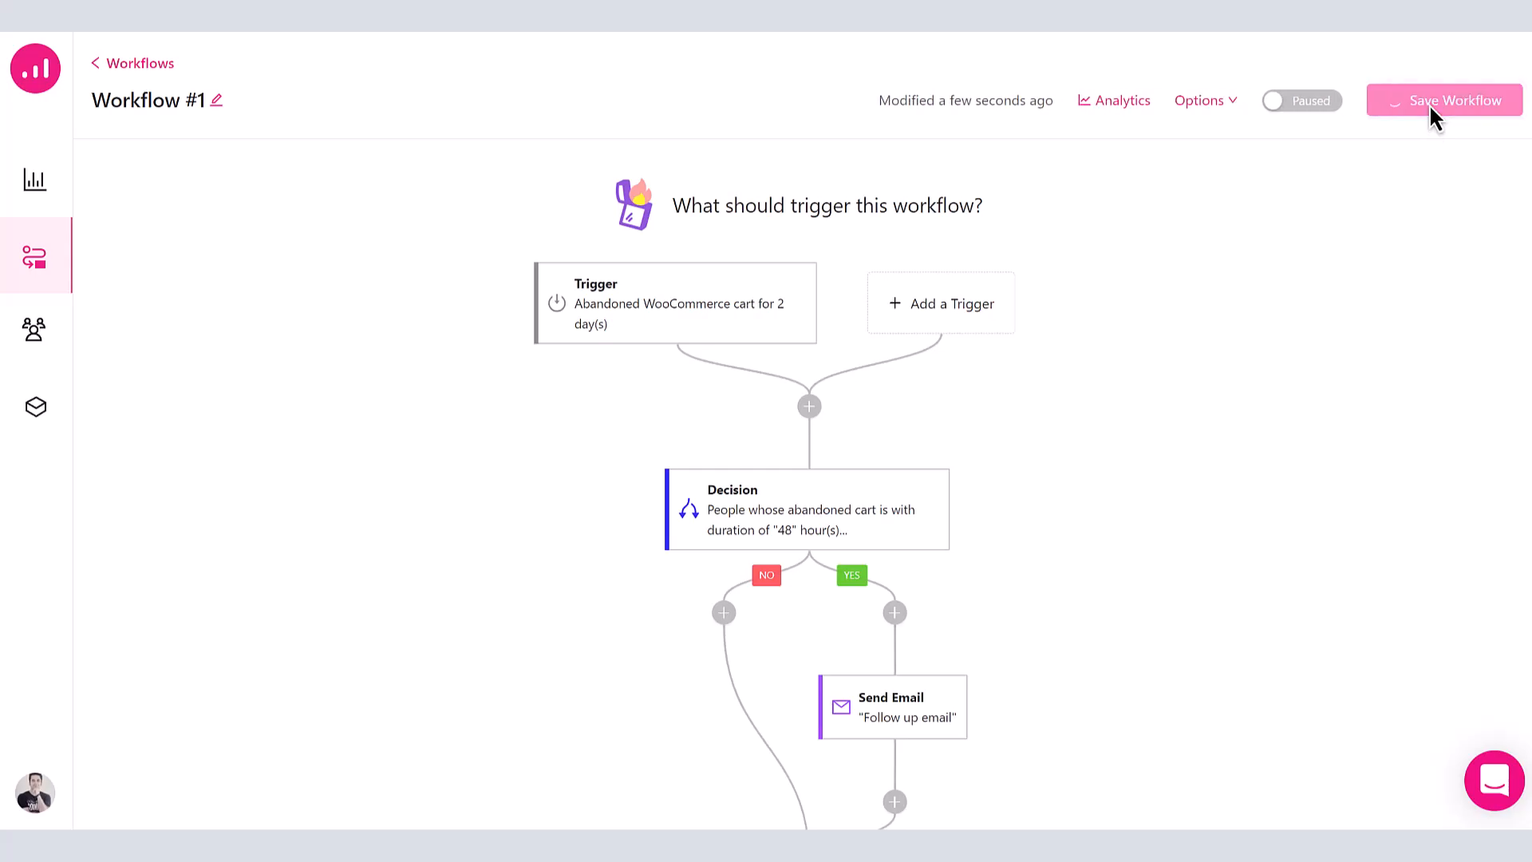
pyautogui.click(1139, 101)
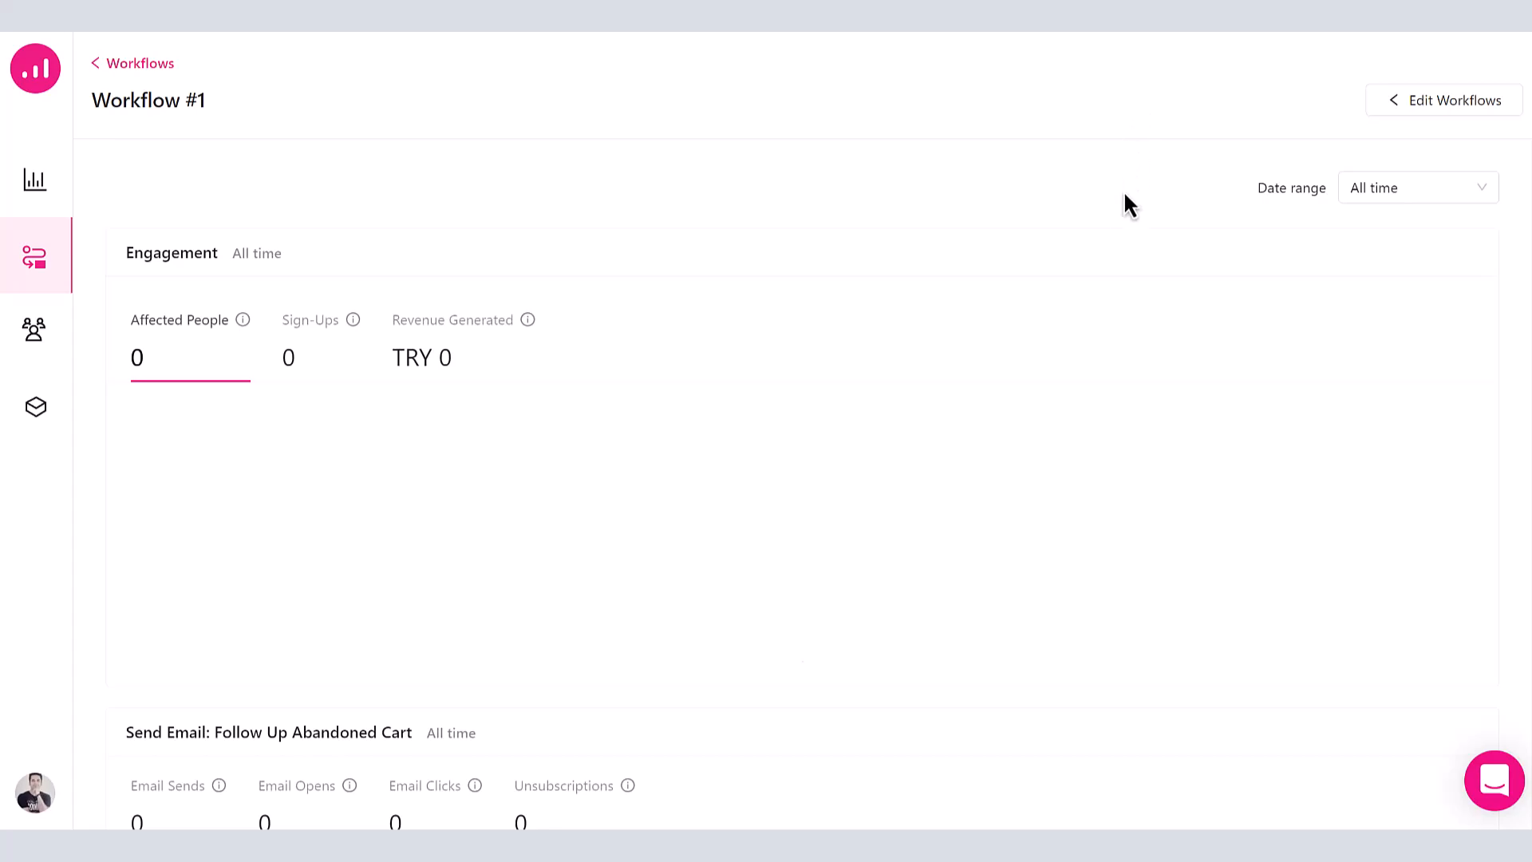
pyautogui.scroll(-3, 1115, 280)
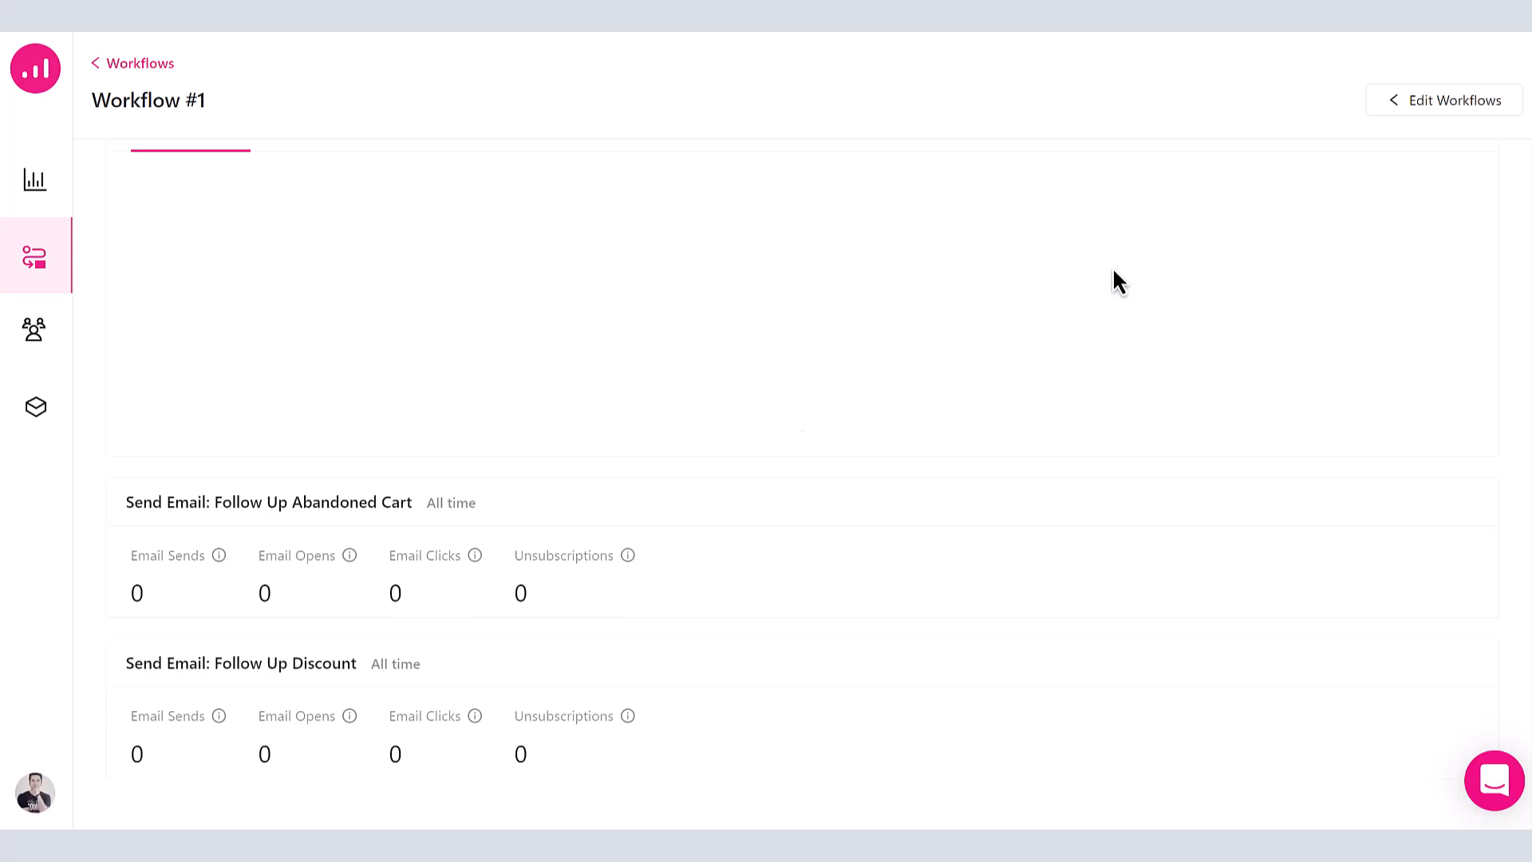
pyautogui.scroll(3, 1113, 272)
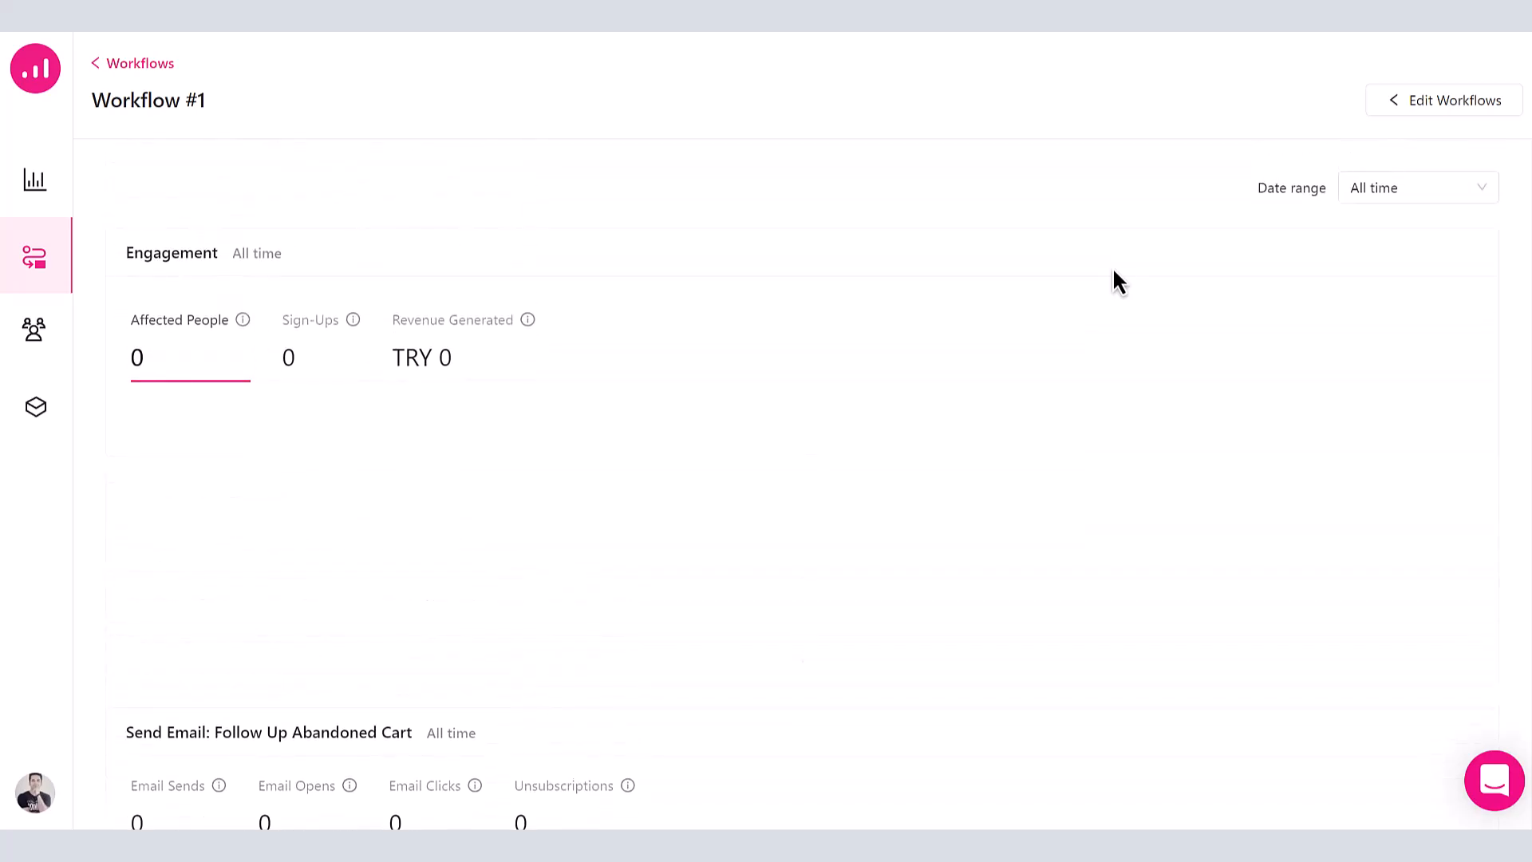
# - Go to the home dashboard for the campaigns overview and open the site-wide Analytics page
pyautogui.click(40, 89)
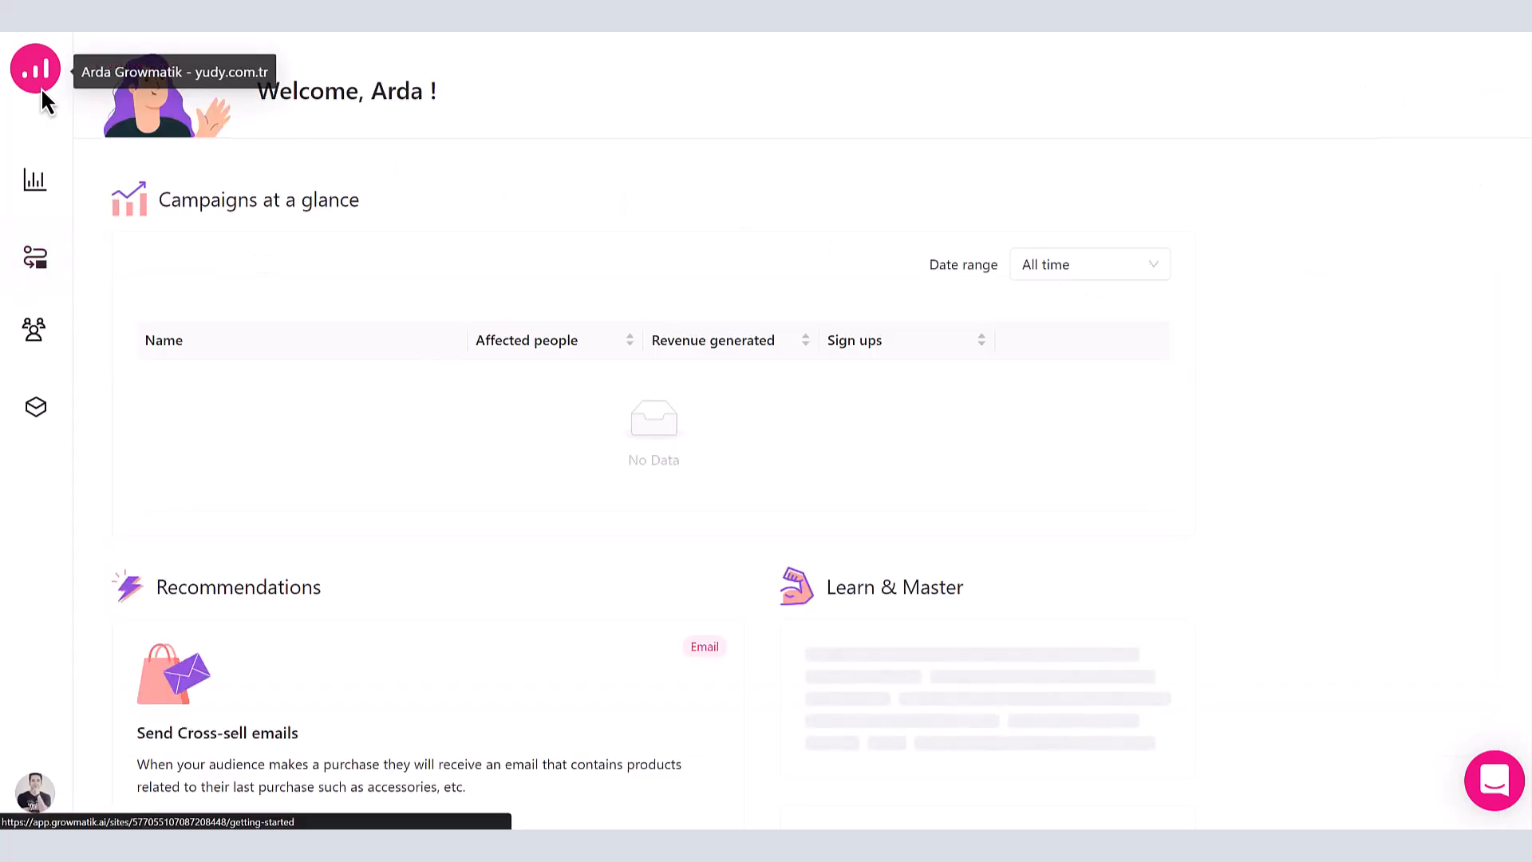
pyautogui.click(32, 185)
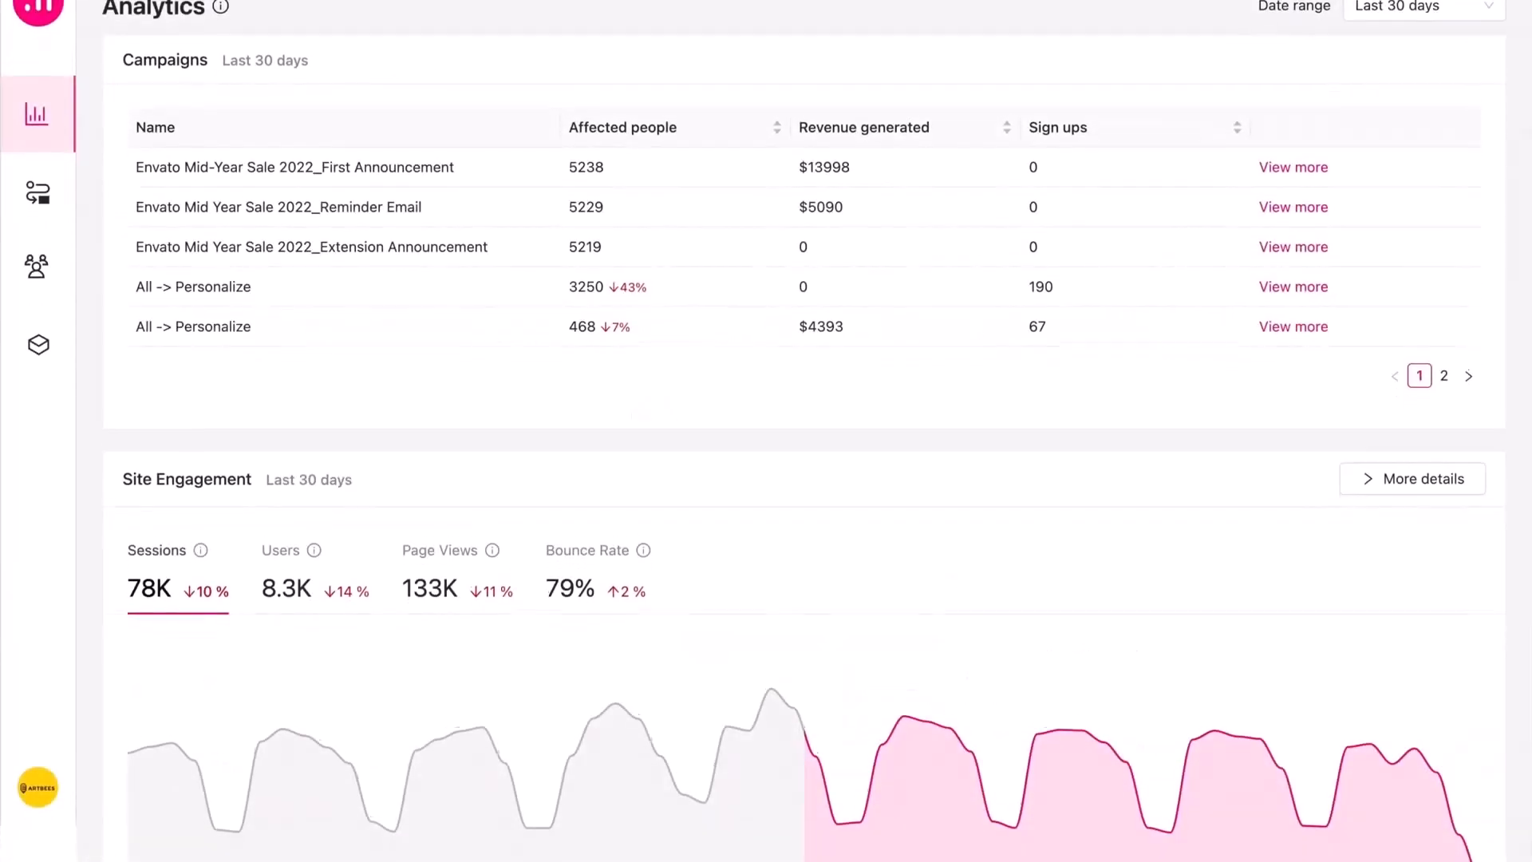